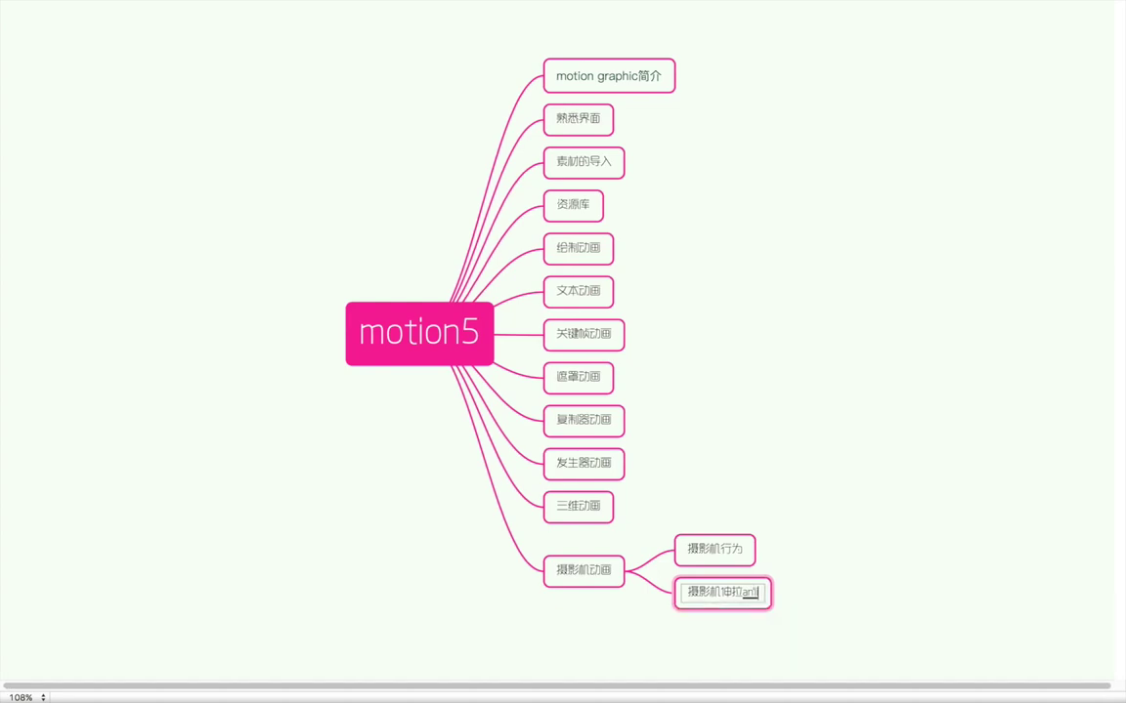
click(851, 537)
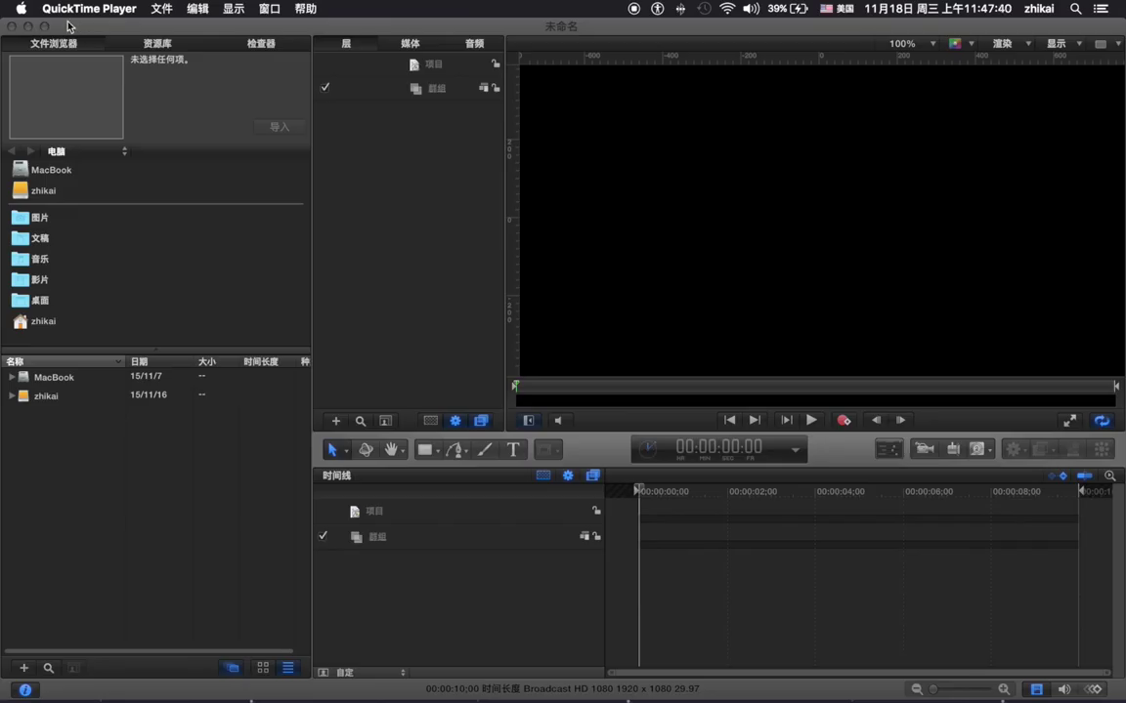
Step: Switch to Motion, expand its untitled project window to full screen and add a camera to the scene
click(46, 27)
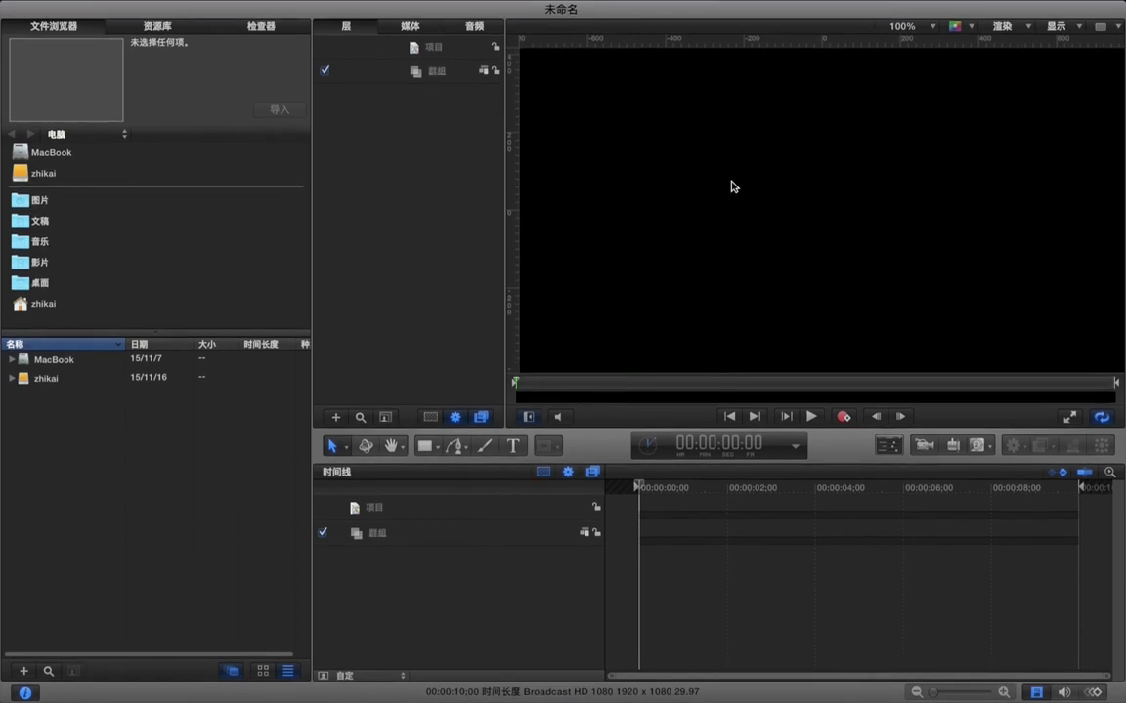
click(924, 445)
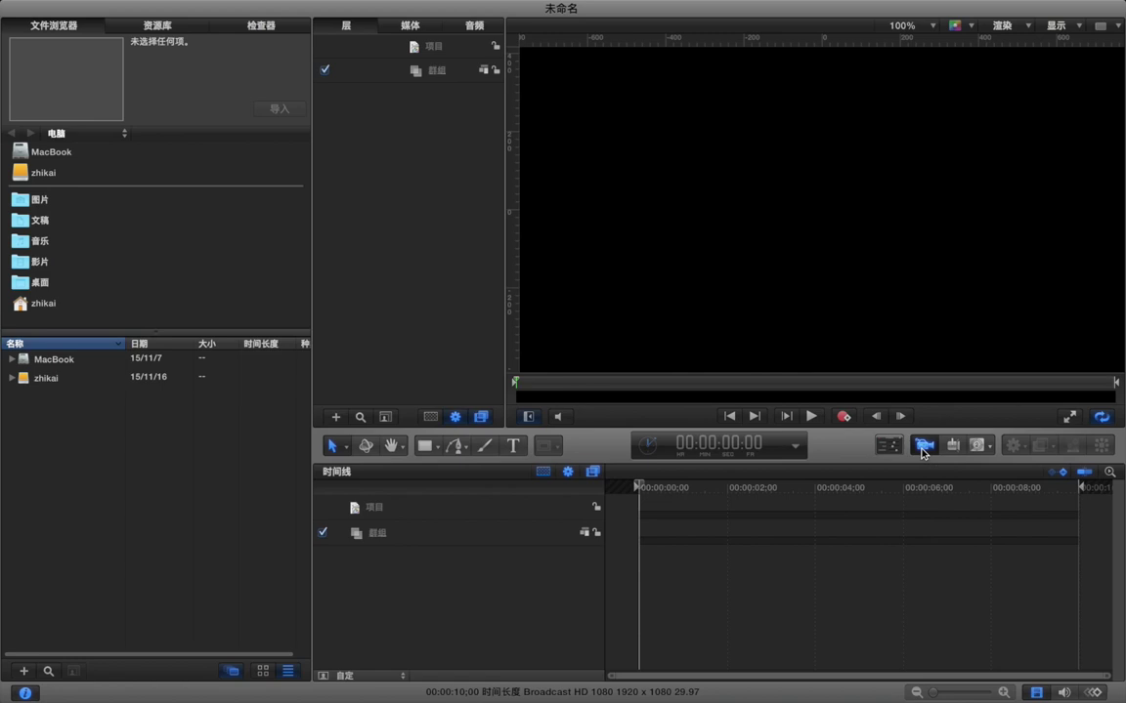
click(923, 446)
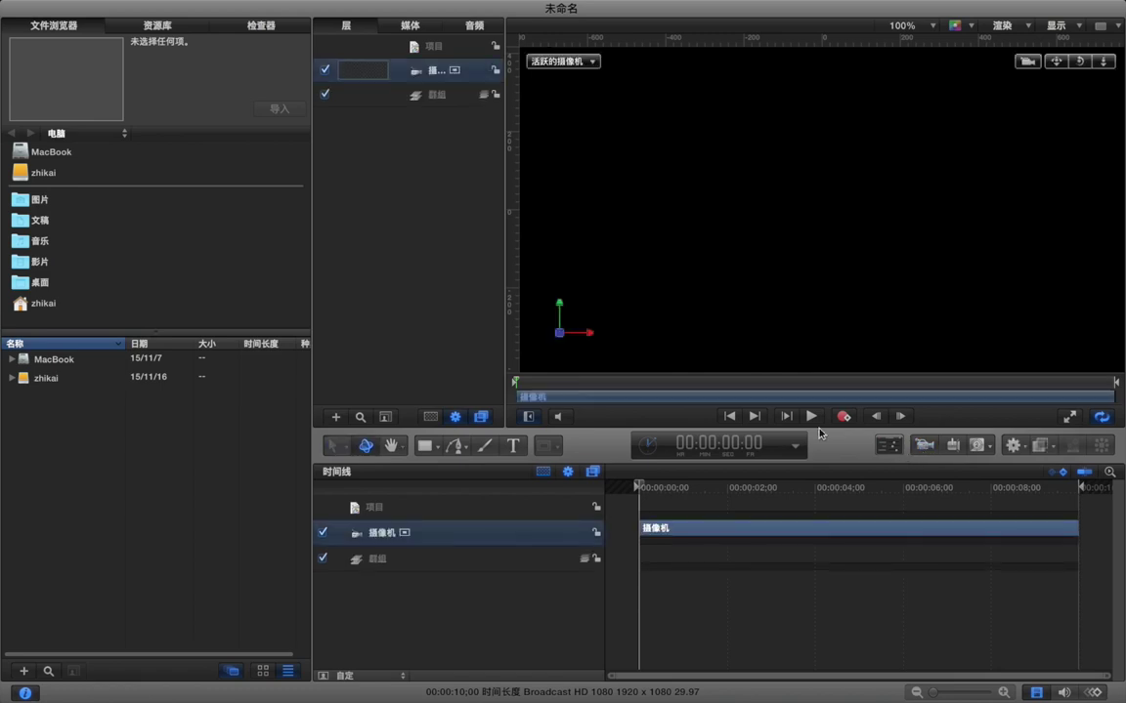
Step: Enlarge the timeline area and zoom the canvas out to 50%
click(430, 104)
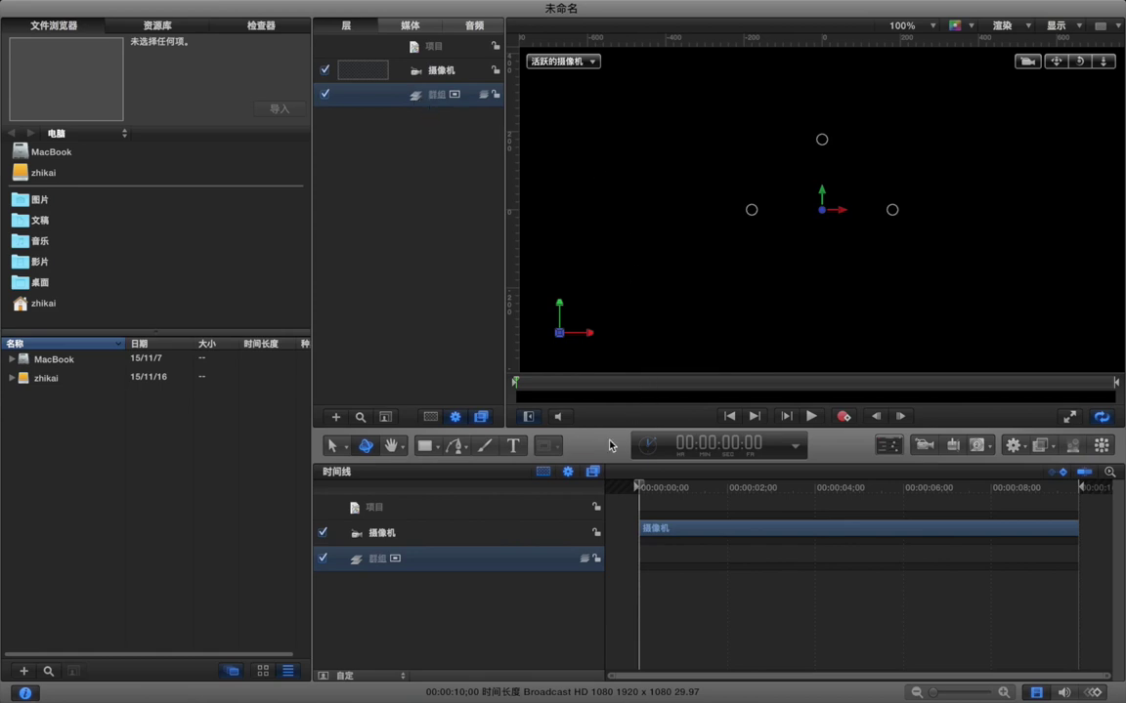
drag(606, 420, 606, 402)
click(626, 273)
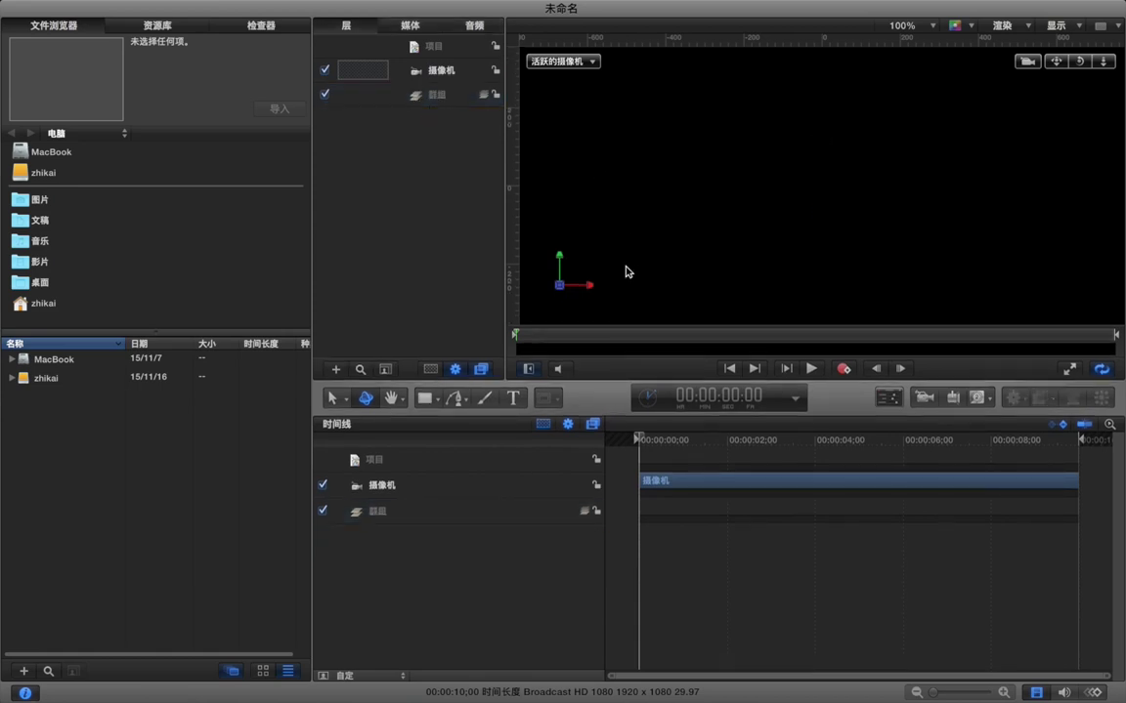
key(super+minus)
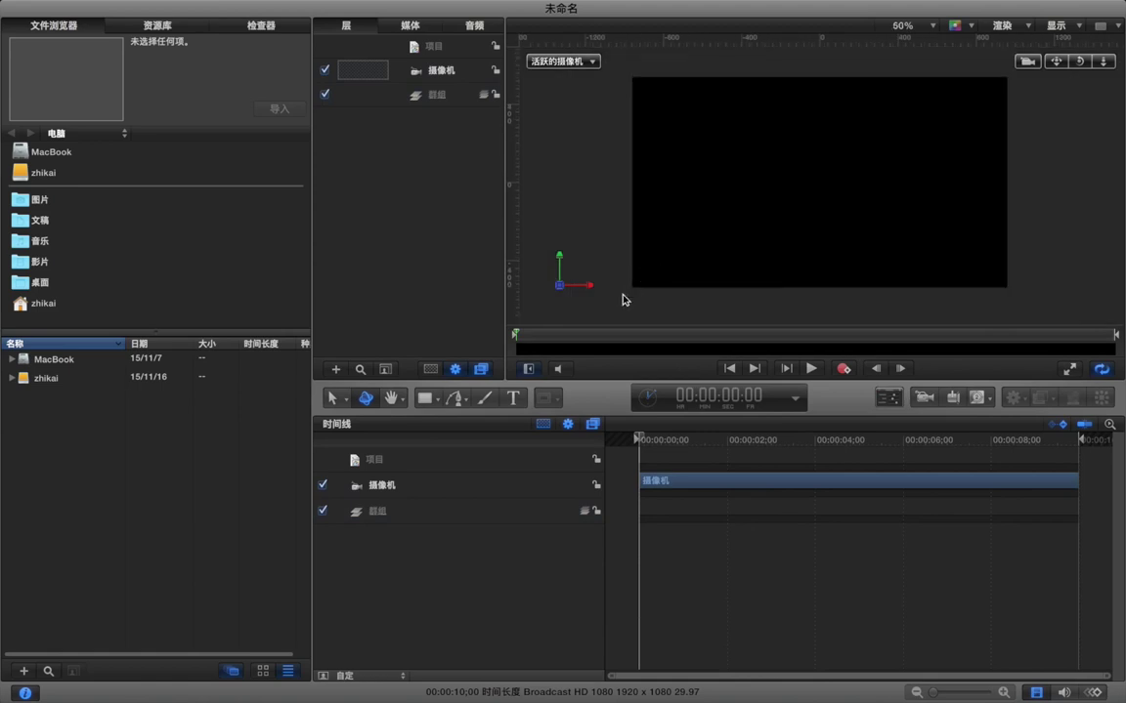
Step: Set the project's background colour to the saved teal swatch and its background type to 环境
click(438, 48)
click(261, 26)
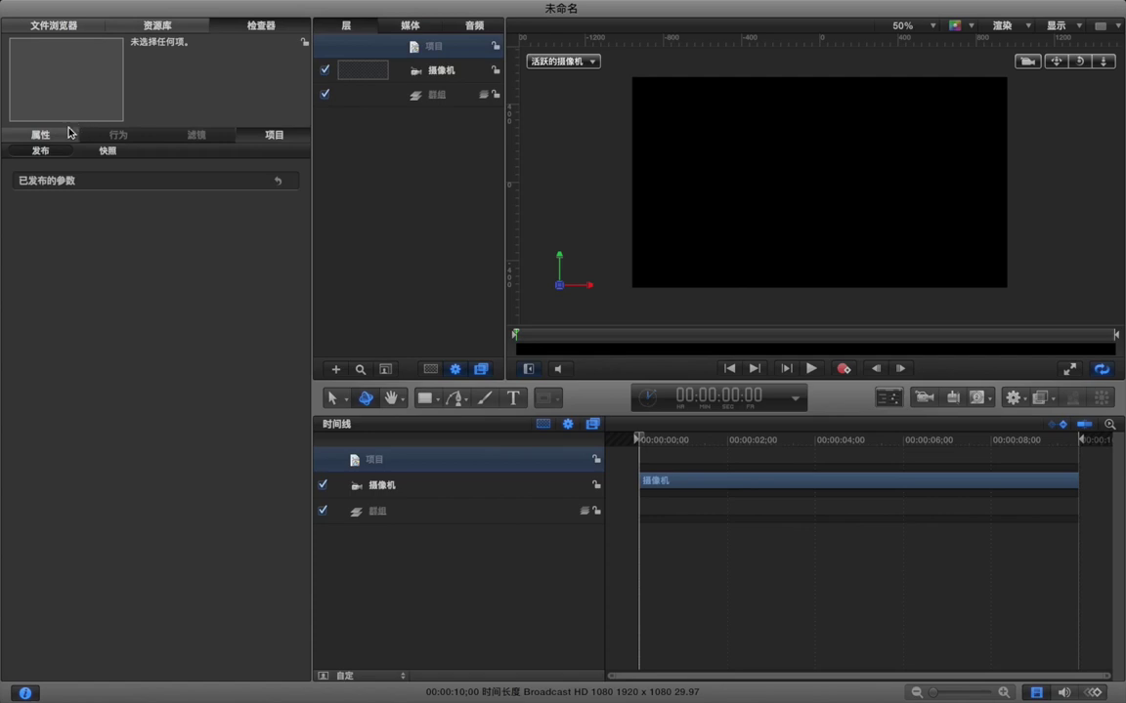
click(55, 141)
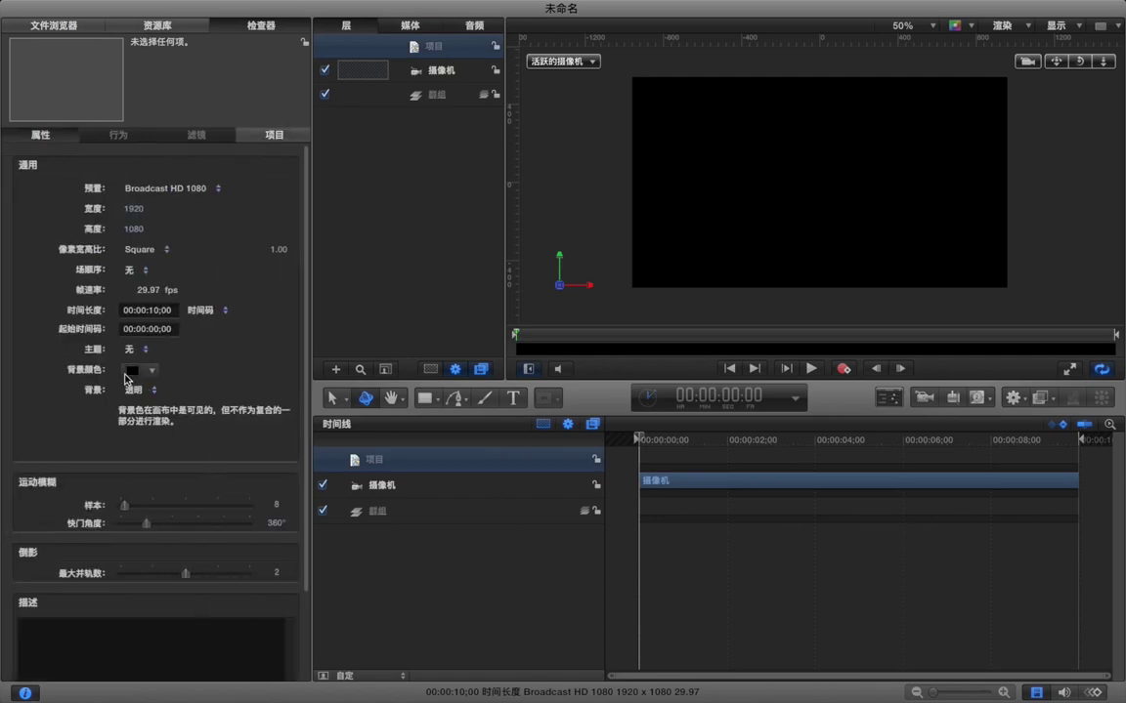
click(131, 373)
click(314, 466)
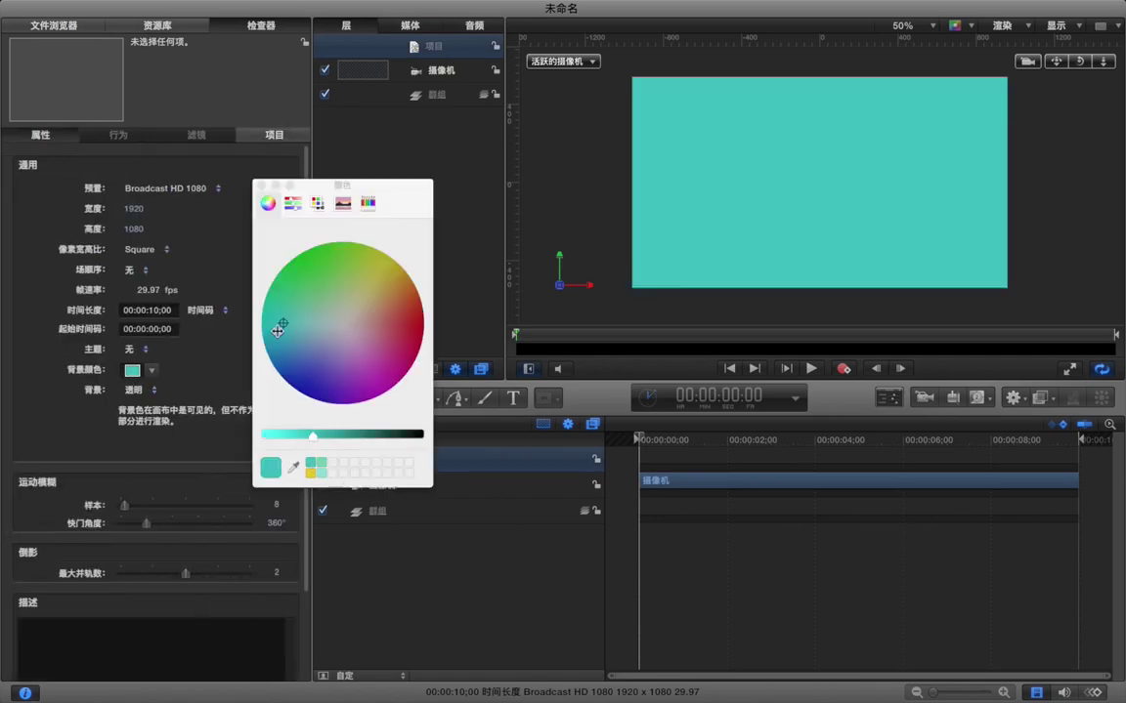
click(262, 185)
click(142, 390)
click(159, 415)
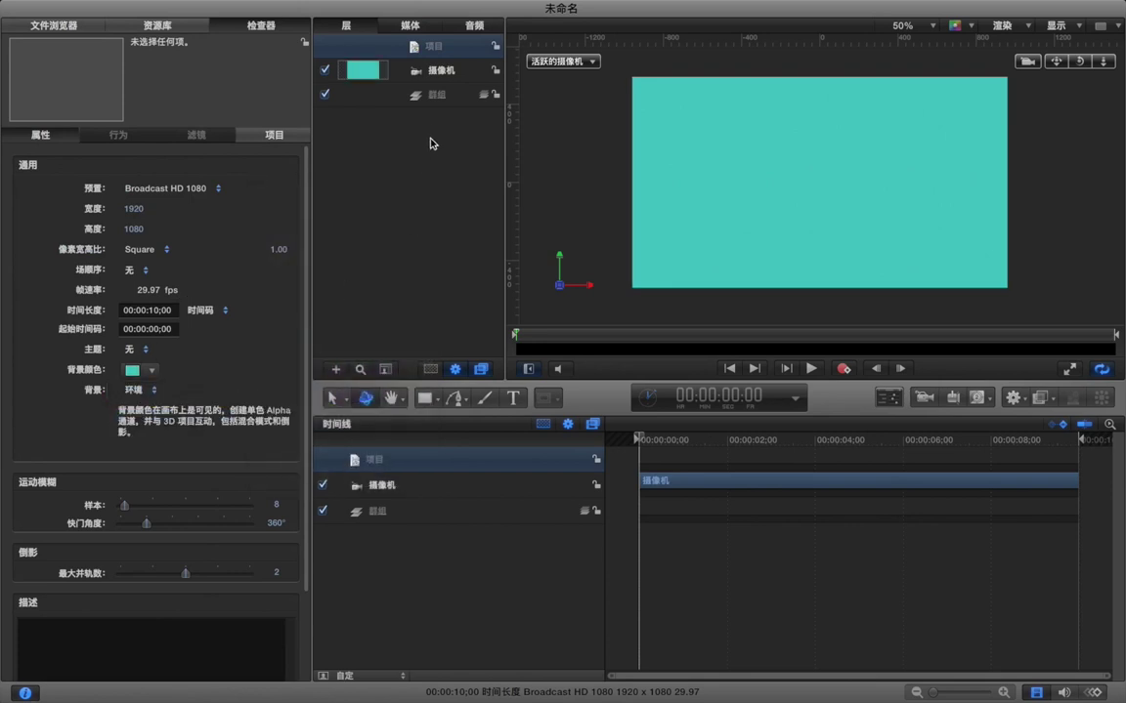
Step: Draw an upright white rectangle in the group near the canvas centre, at about X -13 px, Y 48 px
click(434, 131)
click(435, 98)
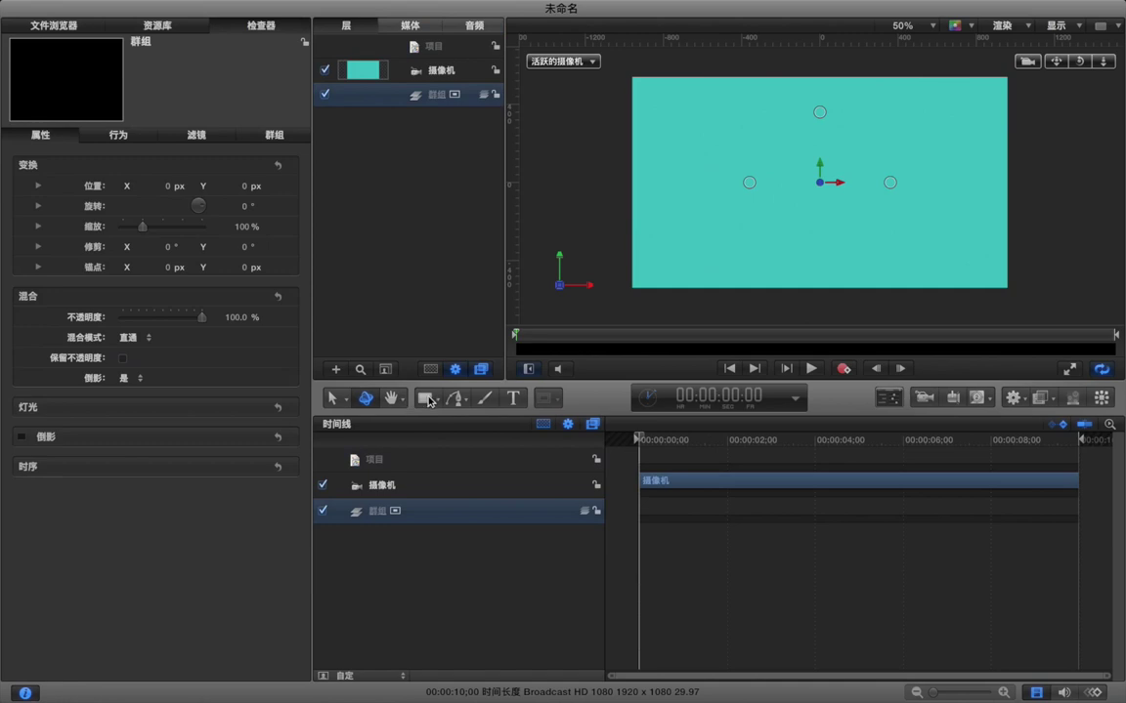
drag(789, 122, 844, 222)
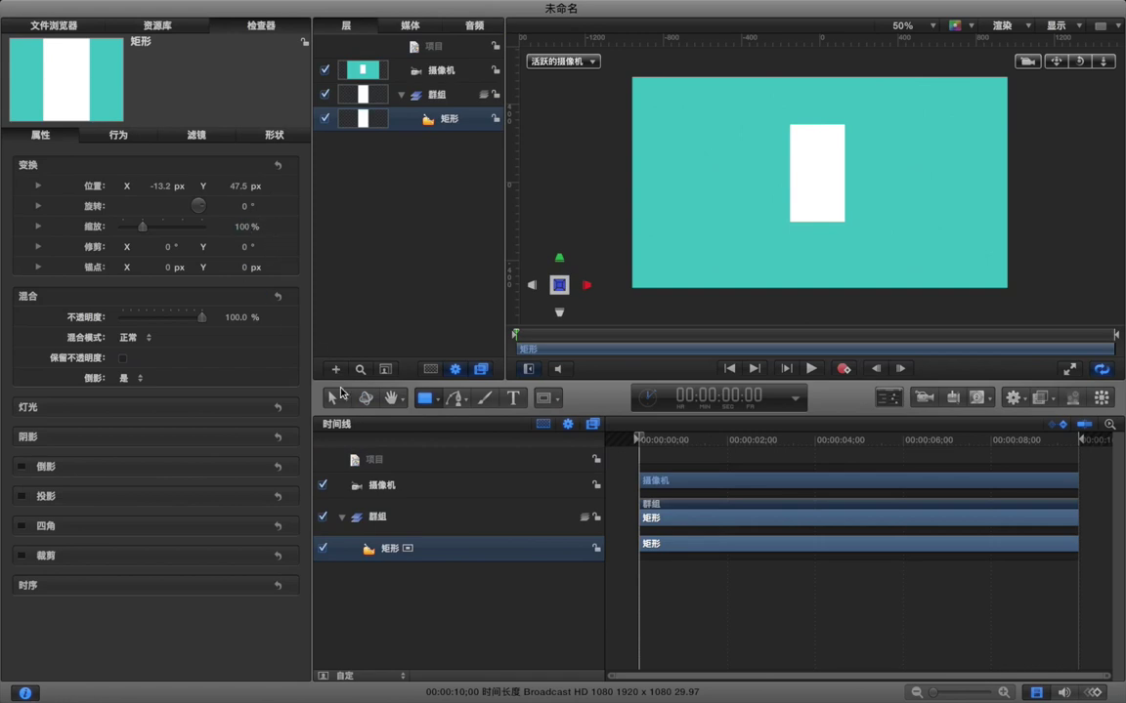
Step: Add the text 麦子学院 beside the white rectangle on the canvas
key(t)
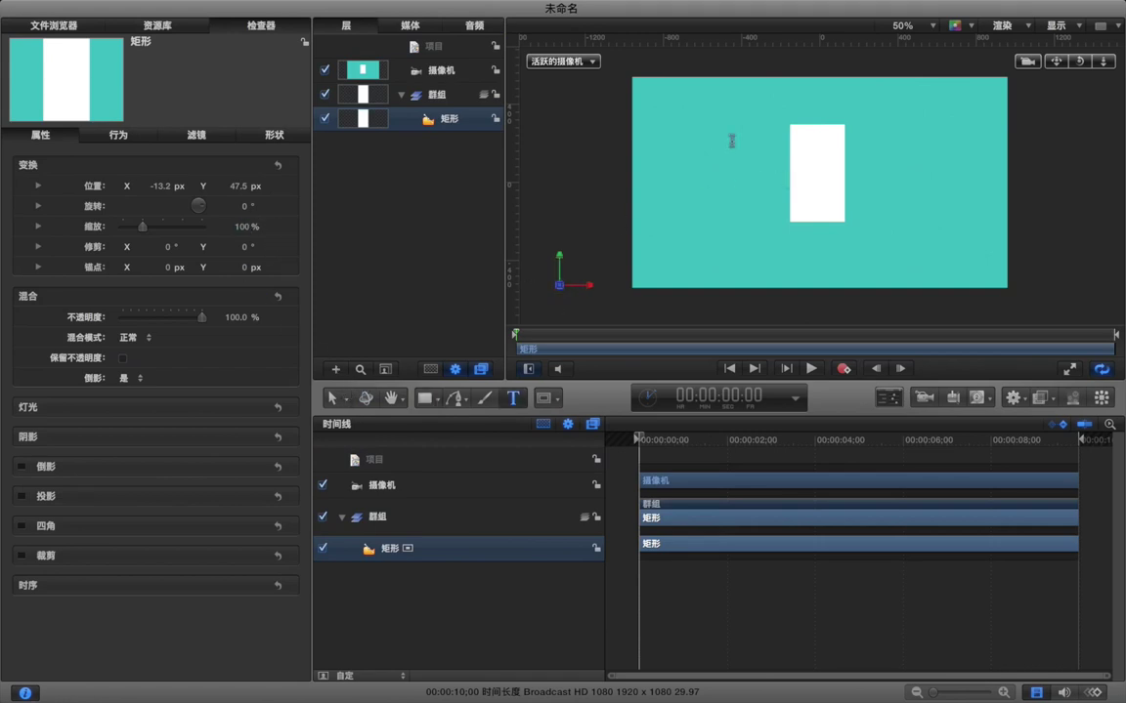
click(731, 141)
text(maiz)
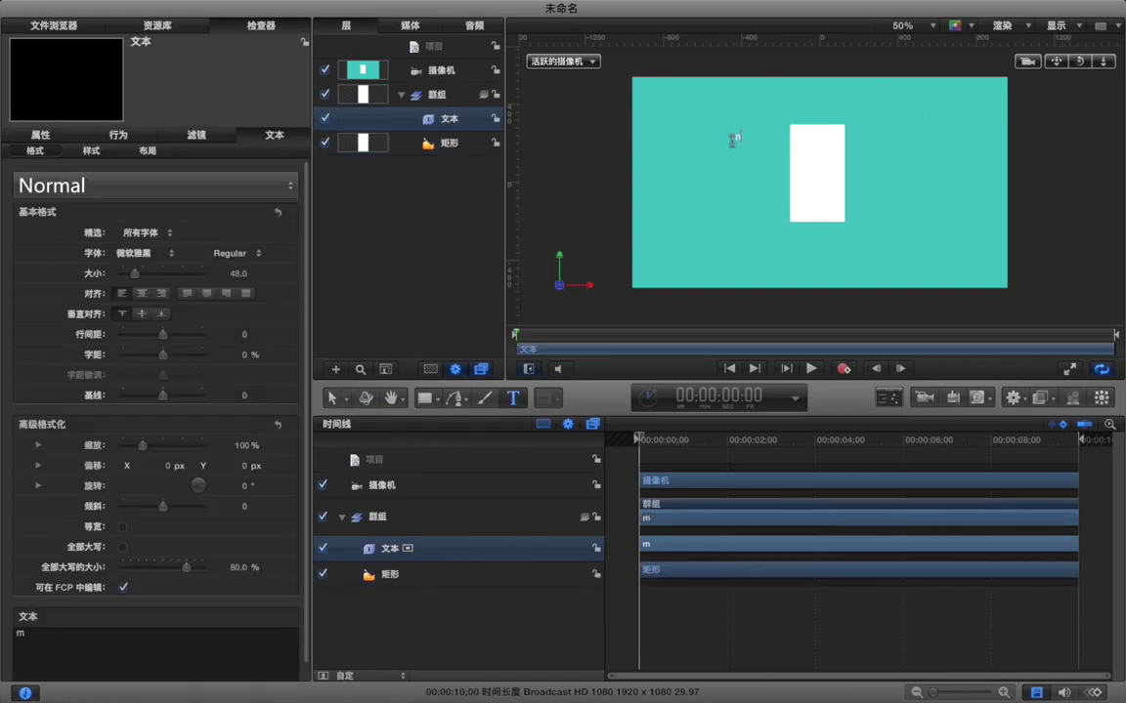
key(BackSpace)
key(BackSpace)
key(BackSpace)
key(BackSpace)
text(maizixue)
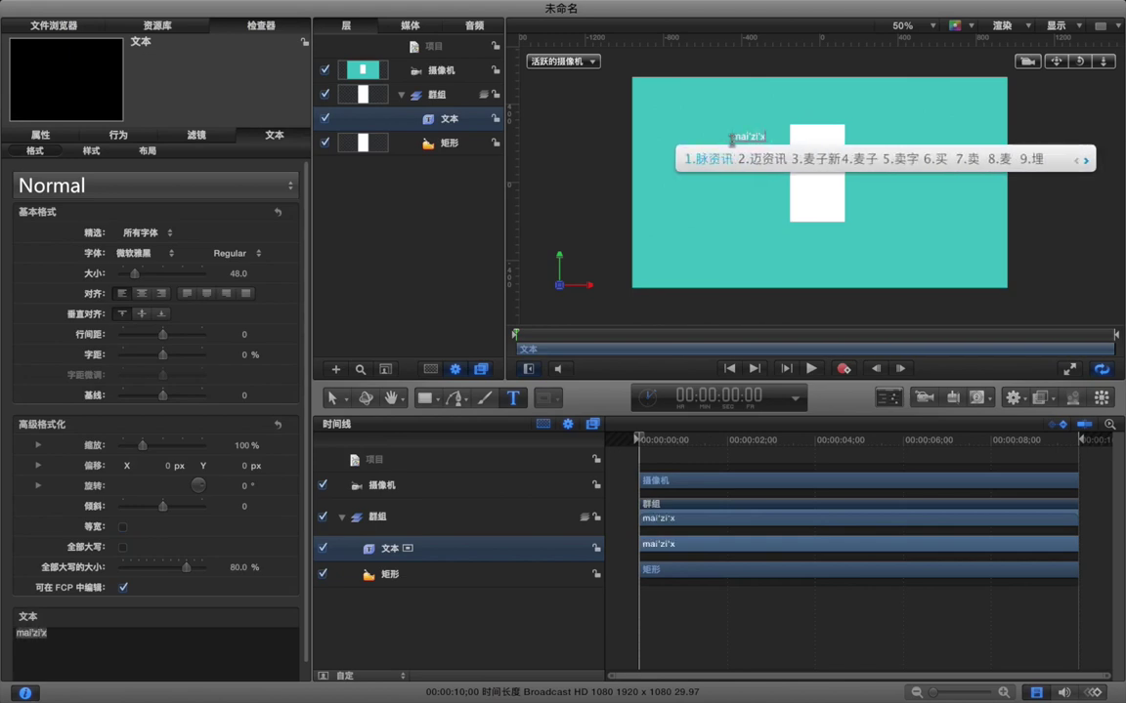
key(space)
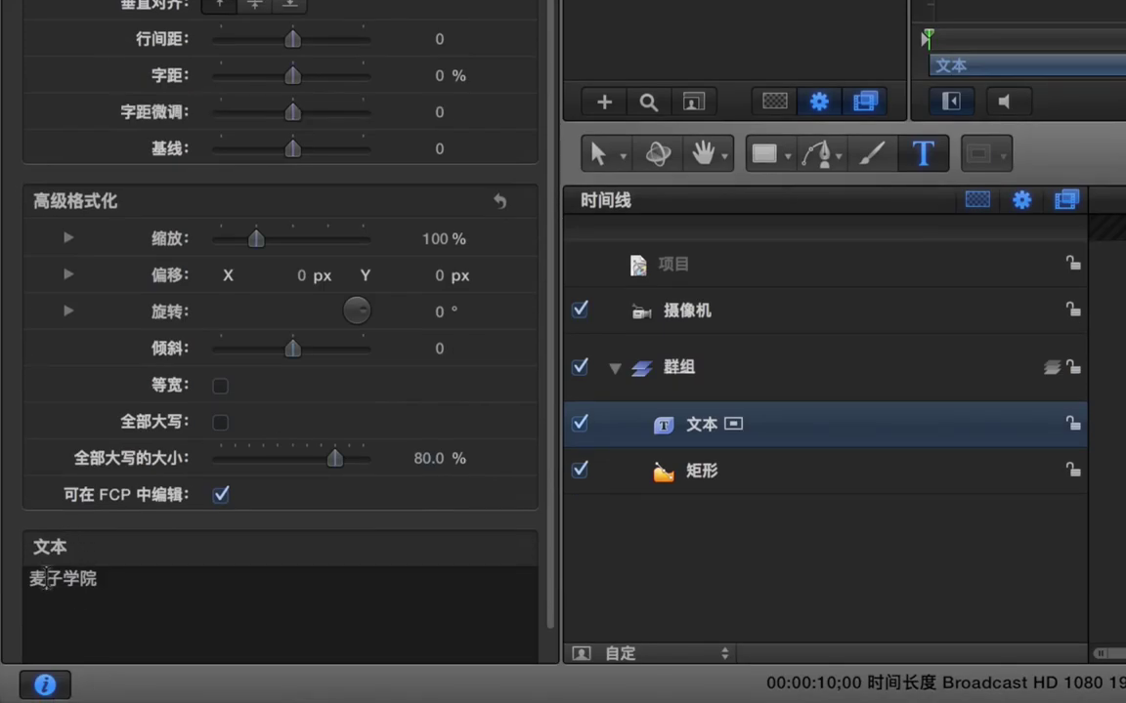
Step: Break the text 麦子学院 into four lines with one character on each, so it reads vertically
click(46, 579)
key(Return)
click(45, 603)
key(Return)
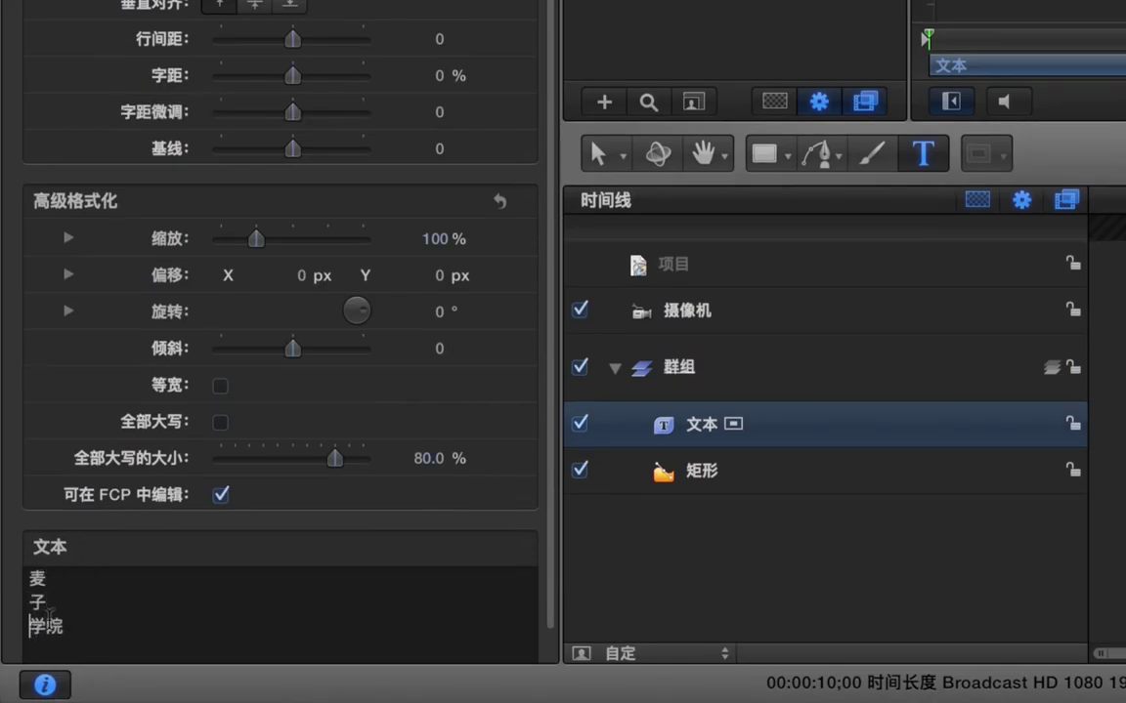
click(47, 627)
key(Return)
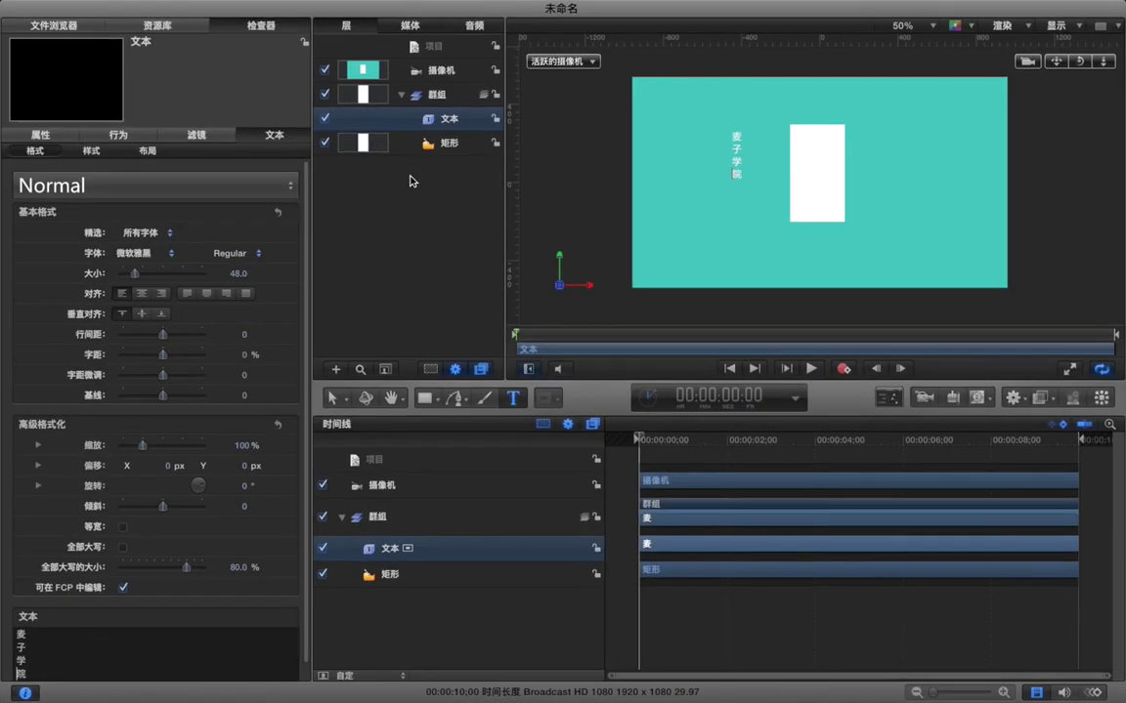
Step: Move the vertical text onto the white rectangle and enlarge it to nearly fill the rectangle's height
click(332, 397)
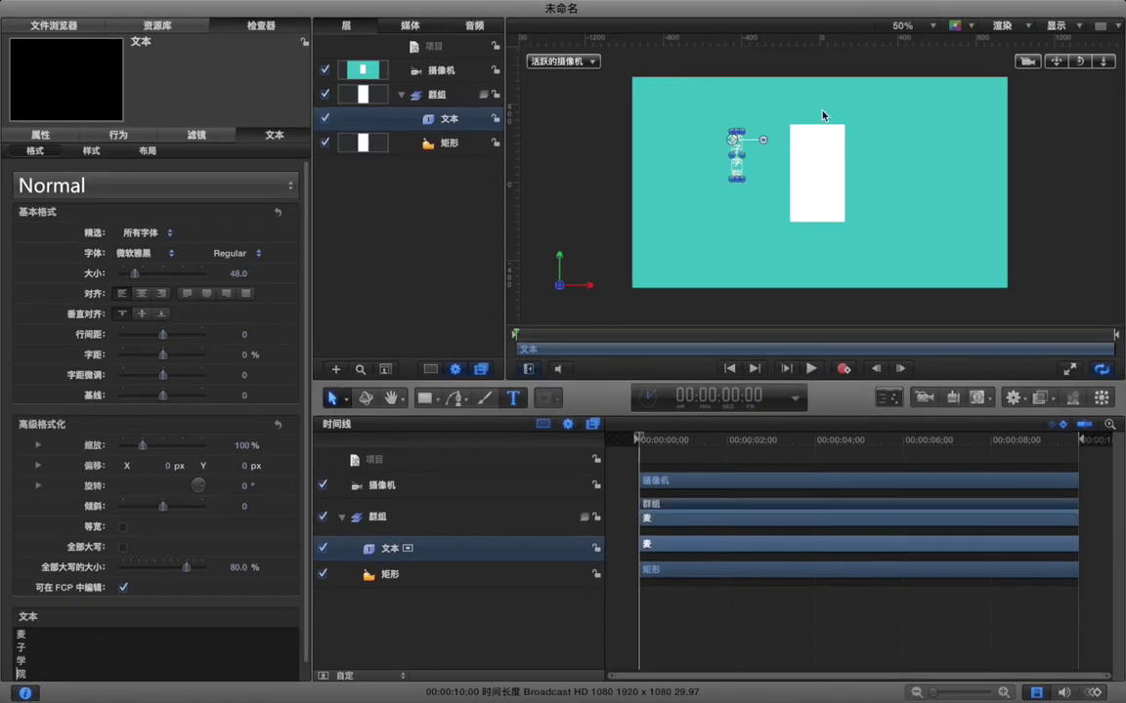
drag(734, 147, 804, 145)
drag(817, 191, 808, 146)
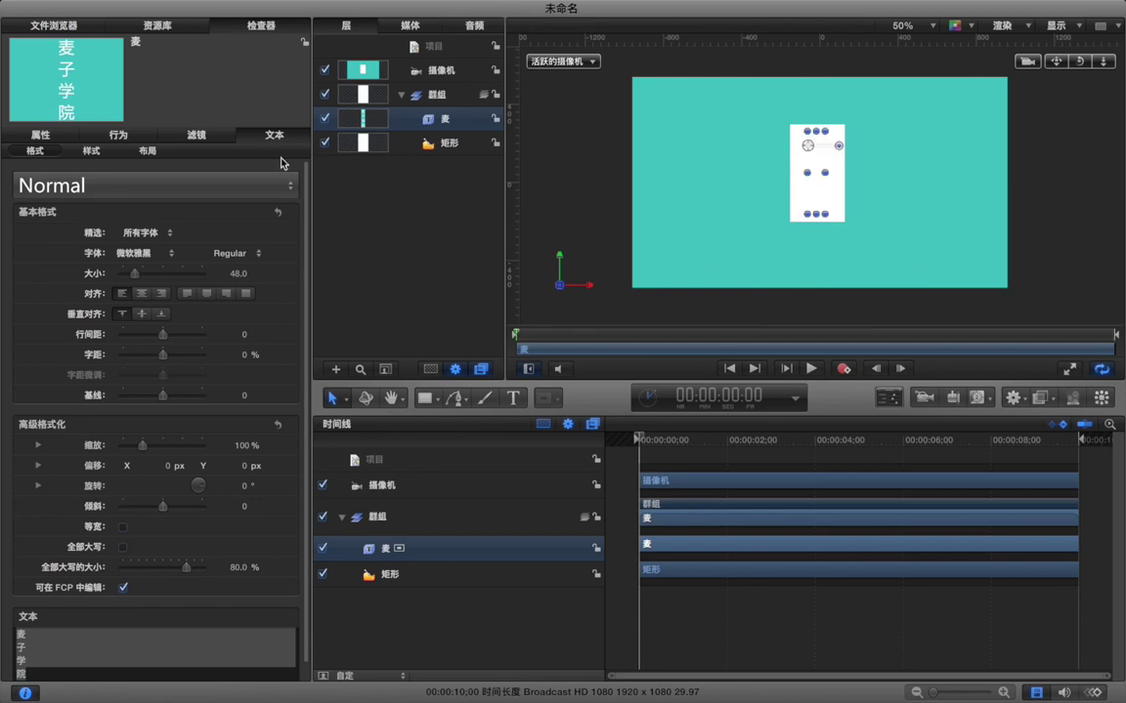
Step: Change the text's face colour to the saved teal swatch
click(92, 148)
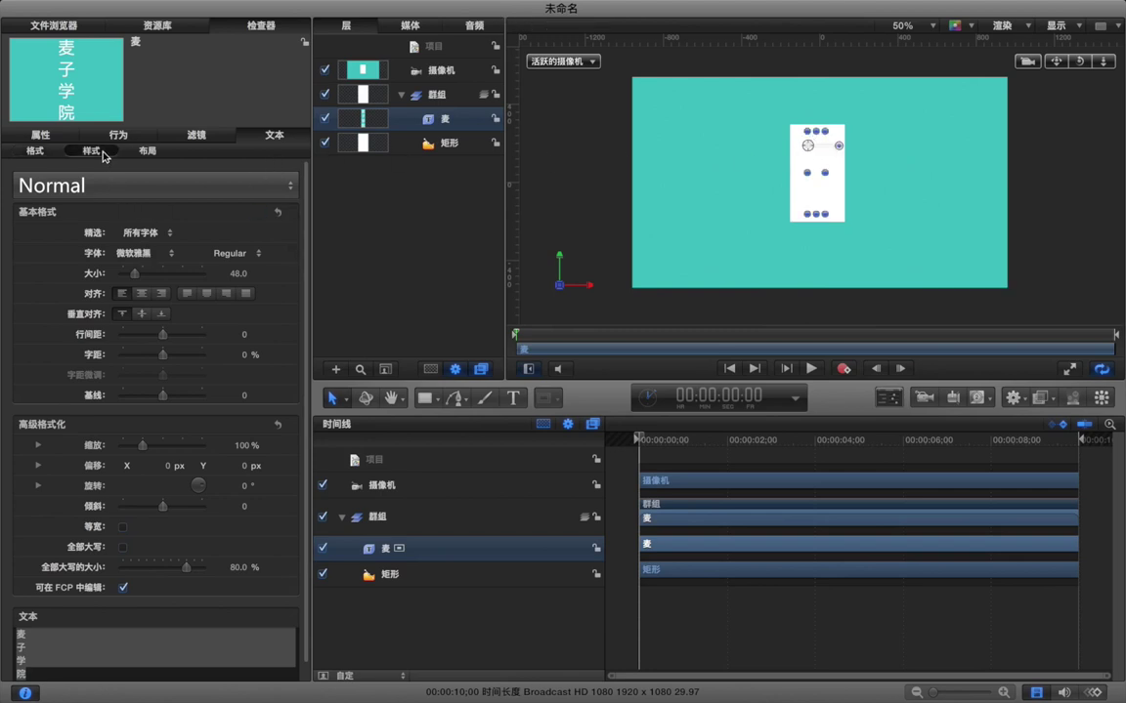
click(130, 253)
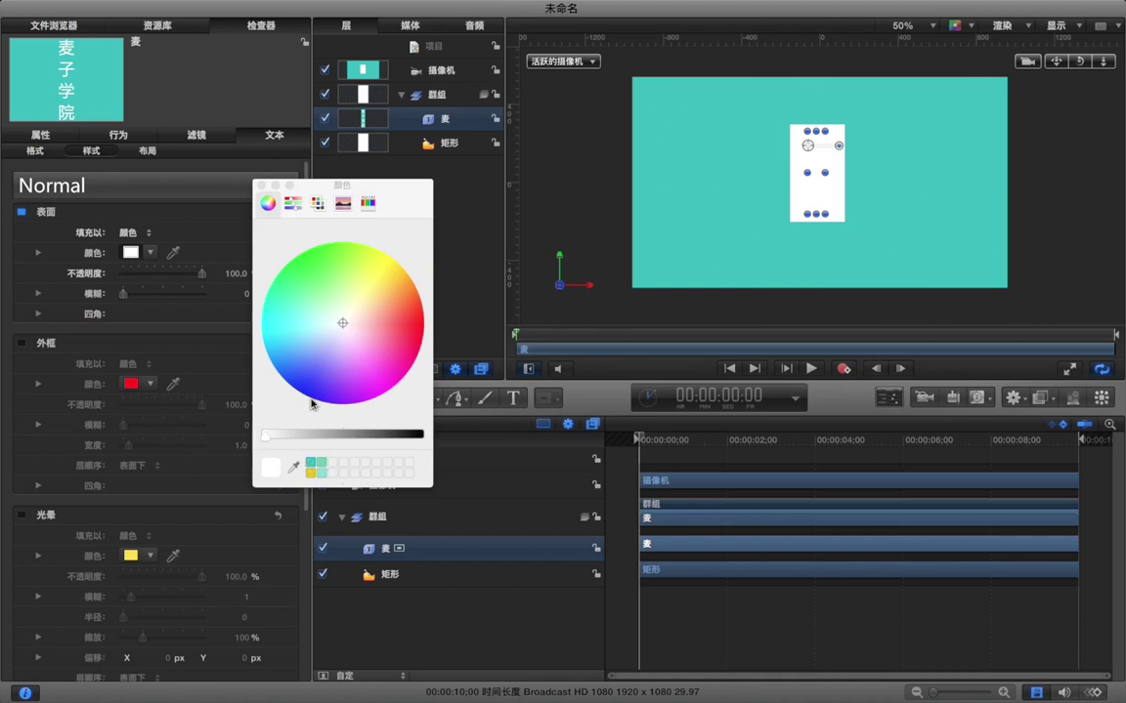
click(313, 467)
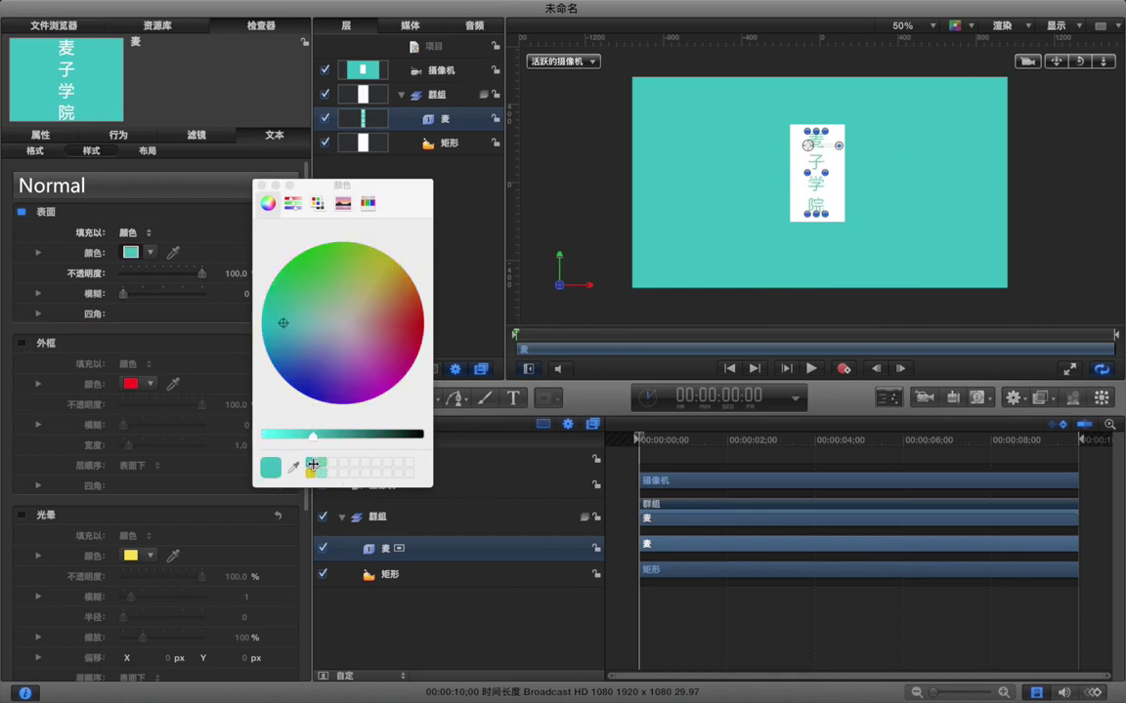
click(260, 186)
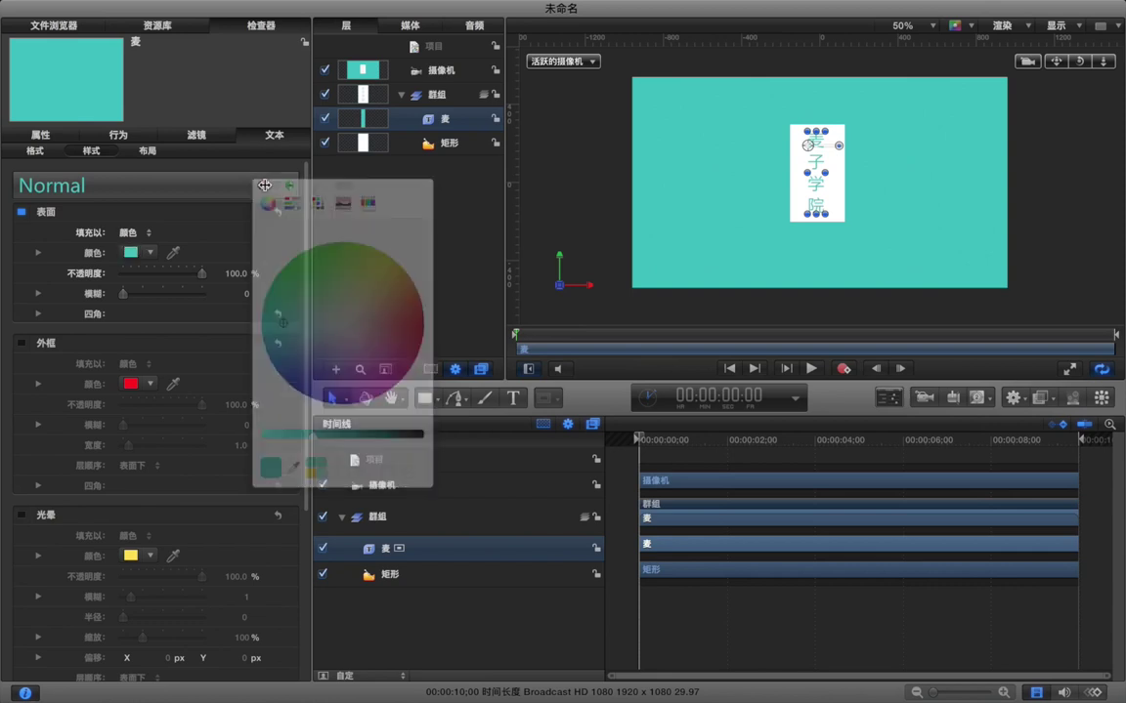
Step: Enable the rectangle's outline (外框) and colour it with the saved teal swatch
click(437, 144)
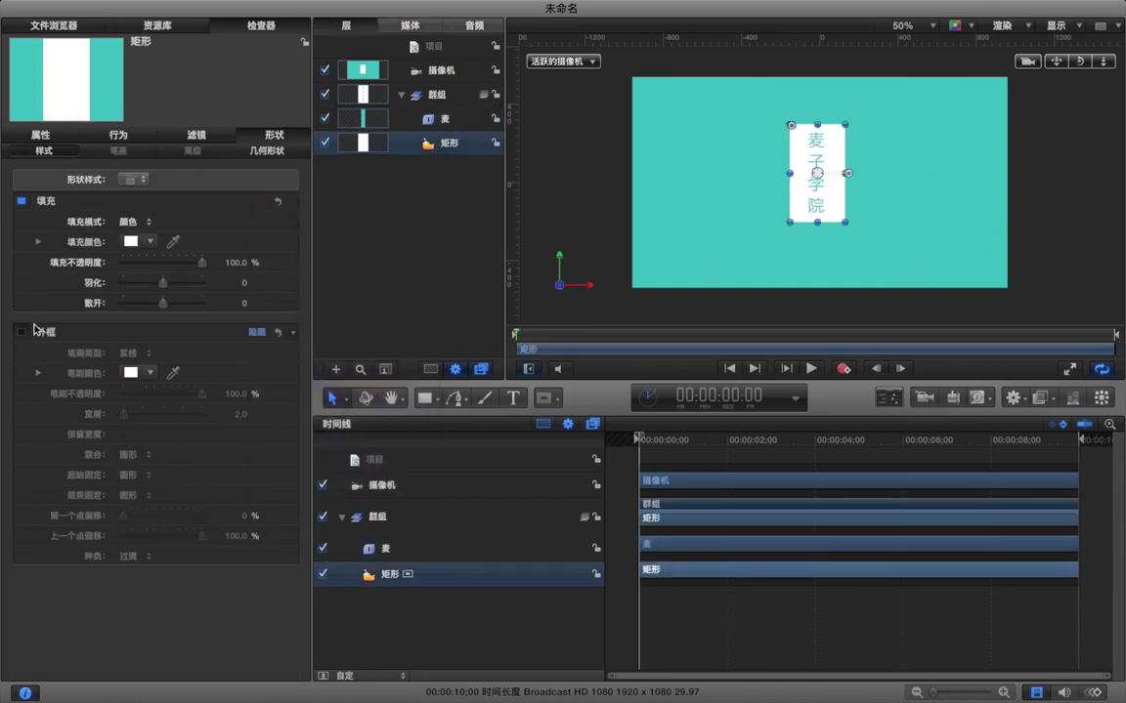
click(20, 333)
click(131, 373)
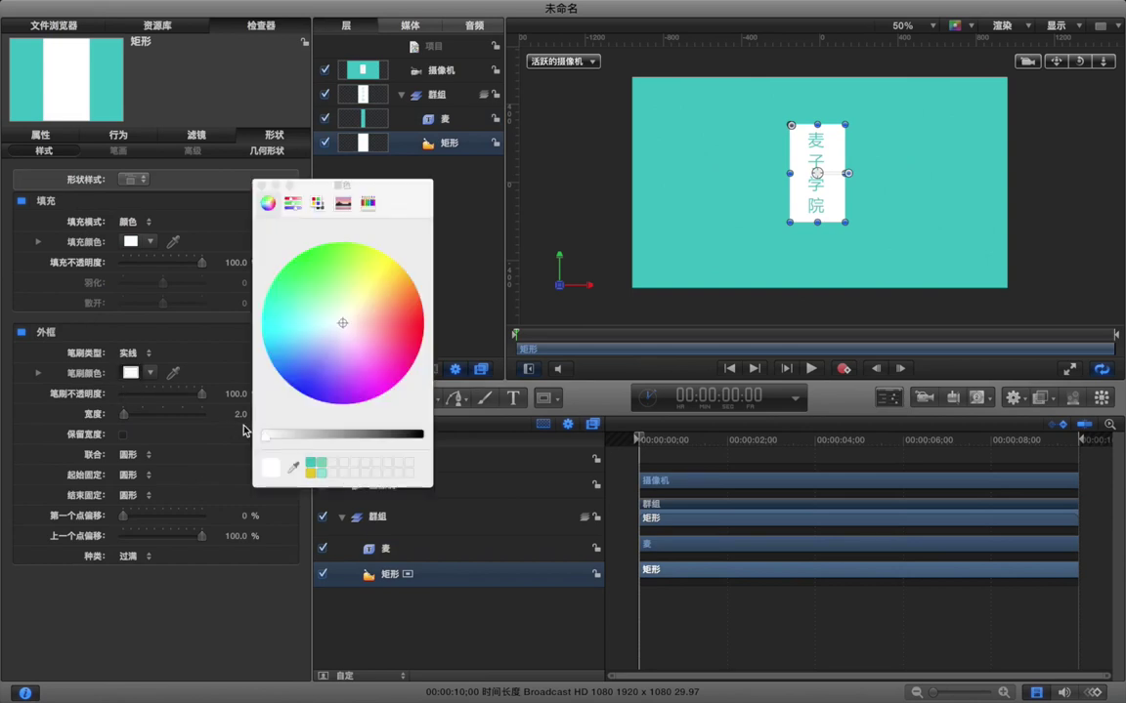
click(311, 470)
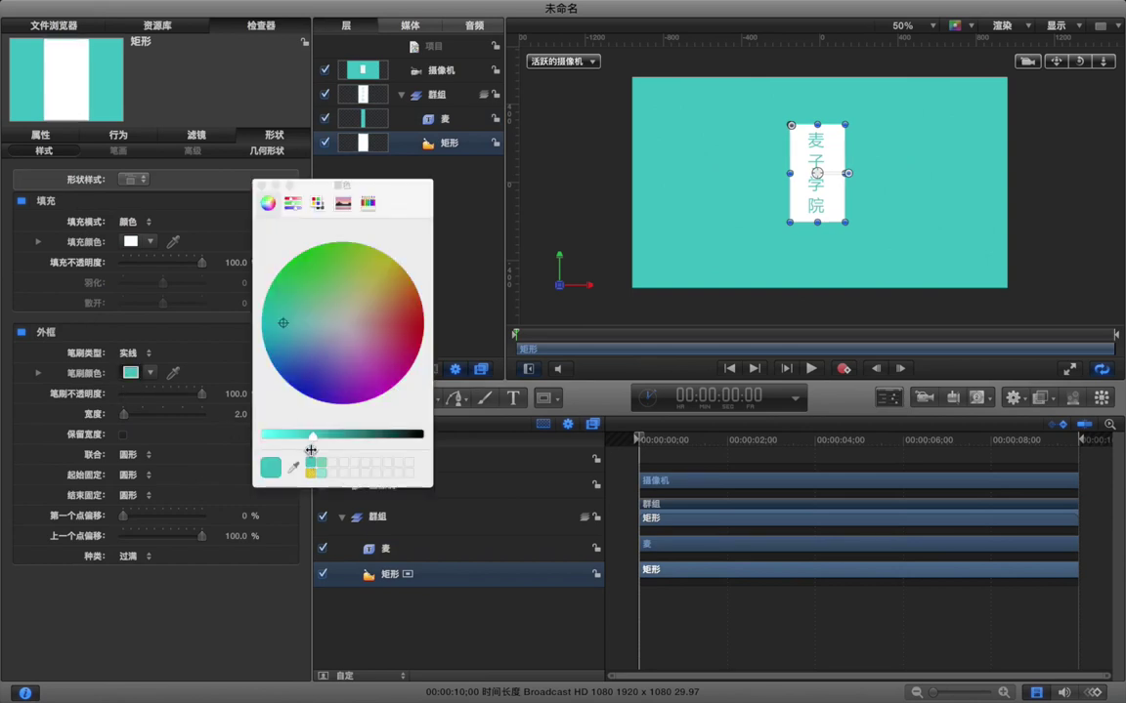
click(261, 185)
click(438, 218)
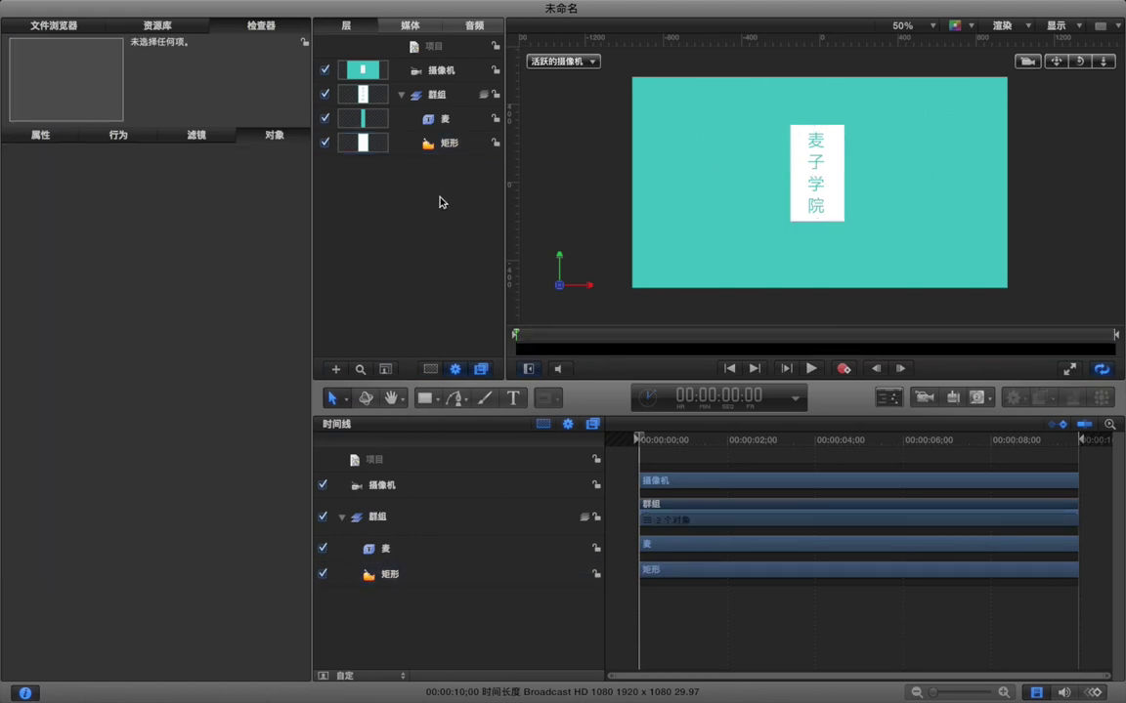
Step: Duplicate the group holding the text and rectangle, and move the copy beside the original to about X 468 px, Y 4 px
click(436, 96)
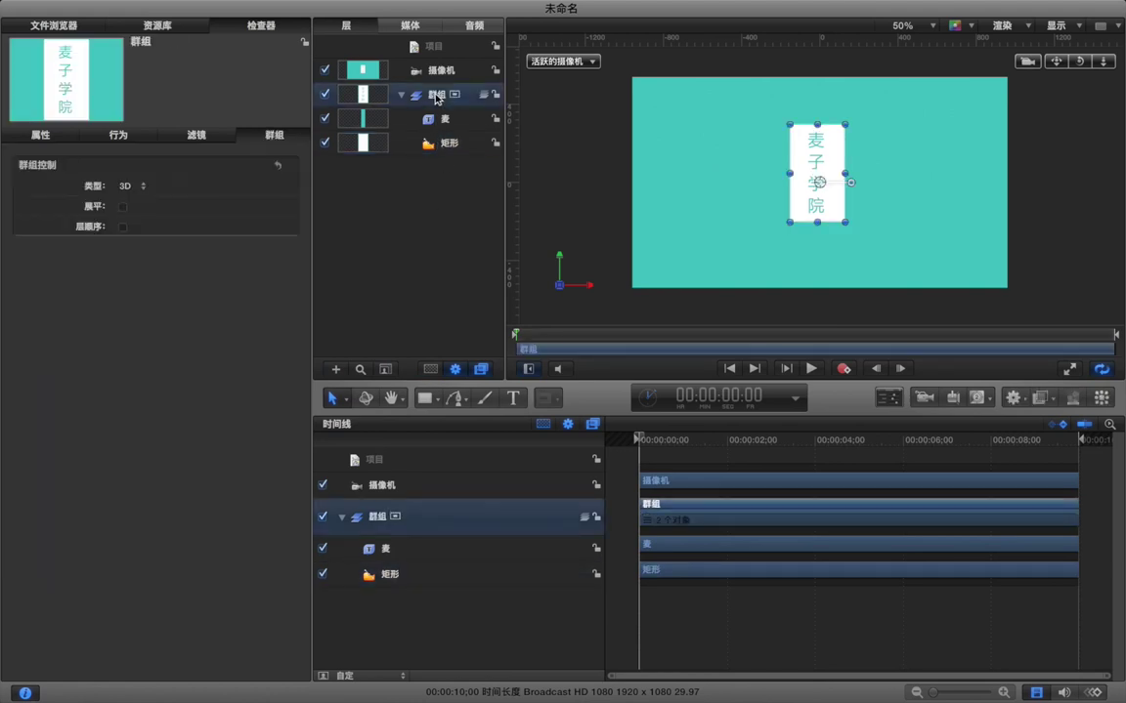
mouse_move(436, 95)
mouse_down()
mouse_move(427, 113)
mouse_move(440, 118)
mouse_move(426, 94)
mouse_move(420, 104)
mouse_up()
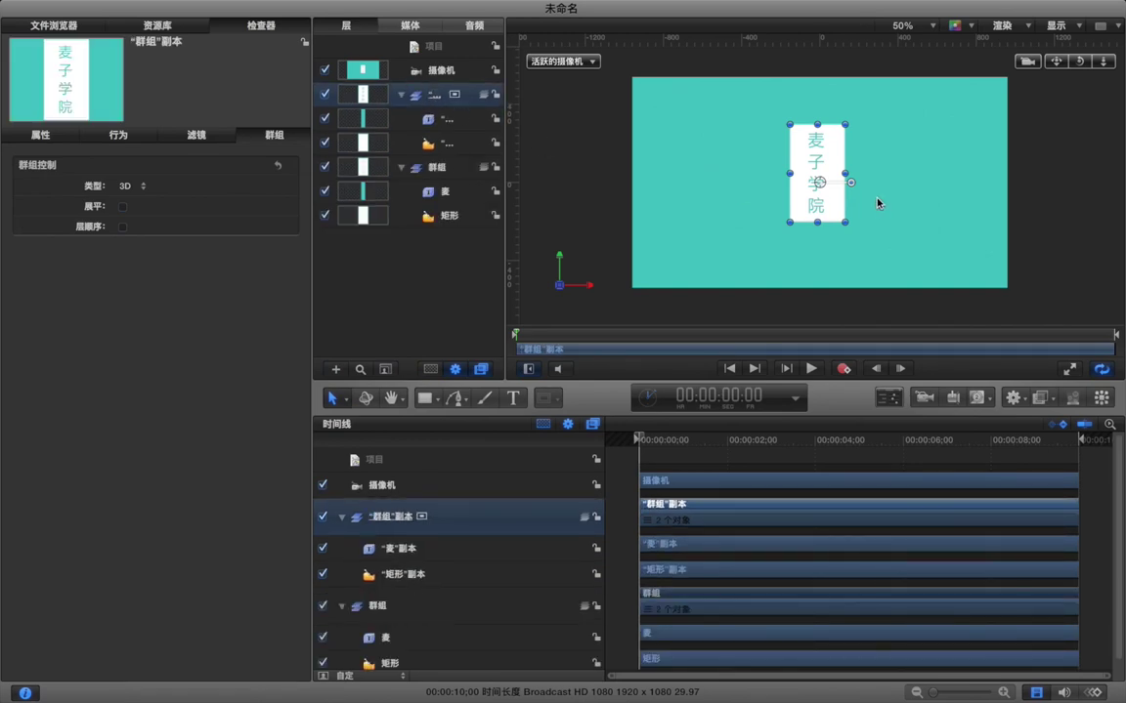
drag(845, 175, 918, 169)
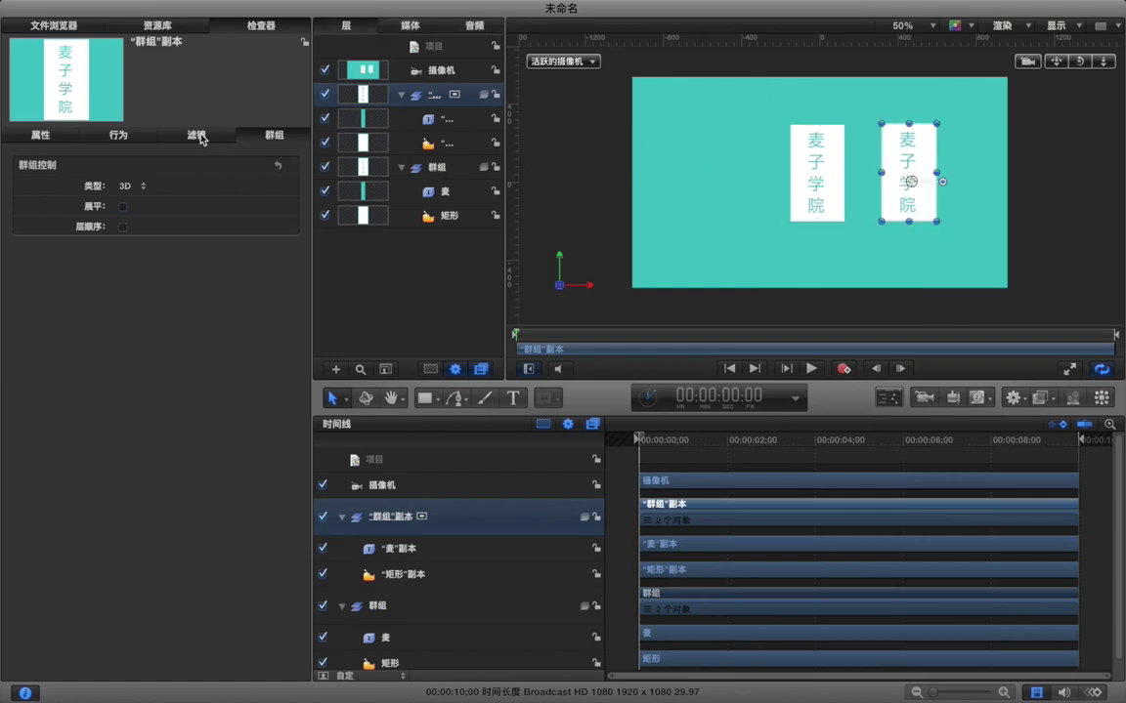
Step: Push the duplicated group back in depth to a Z position of about -901 px
click(34, 138)
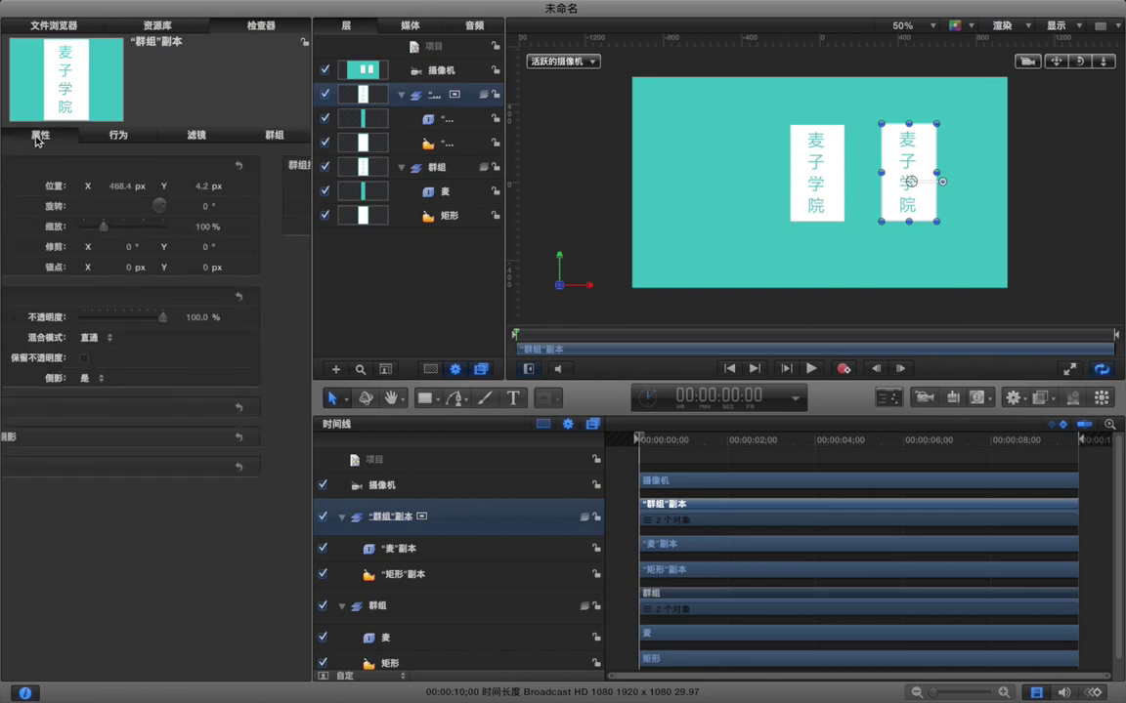
click(36, 186)
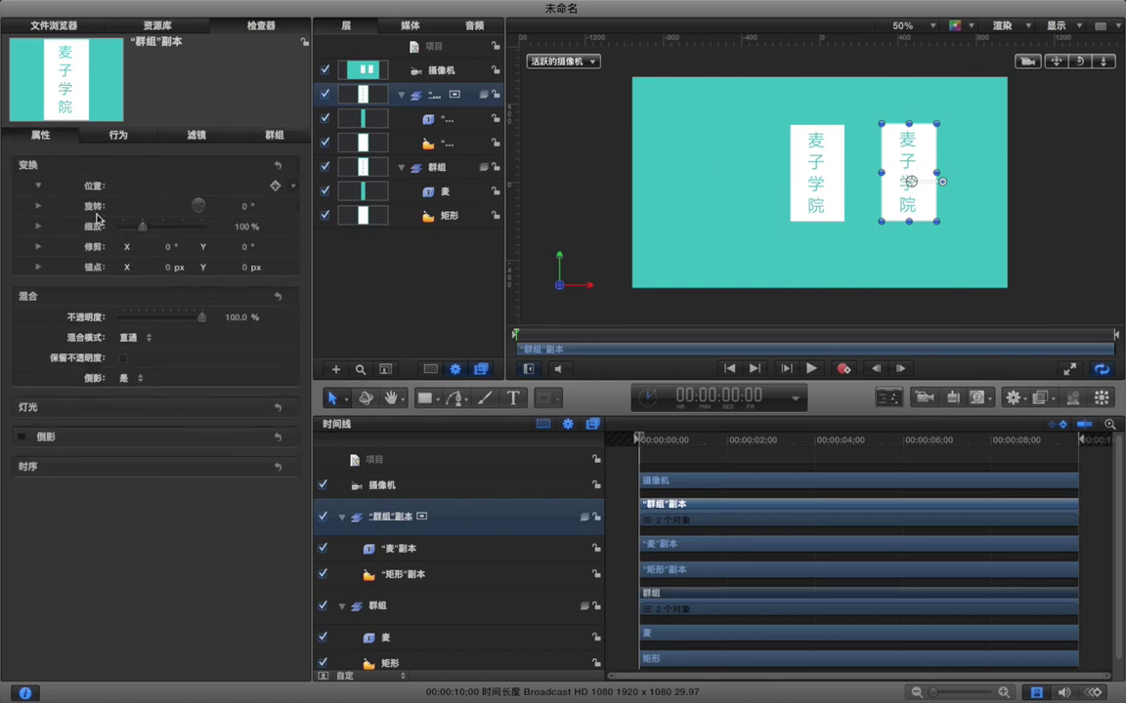
drag(244, 251, 157, 251)
mouse_move(231, 247)
mouse_down()
mouse_move(176, 247)
mouse_move(239, 250)
mouse_up()
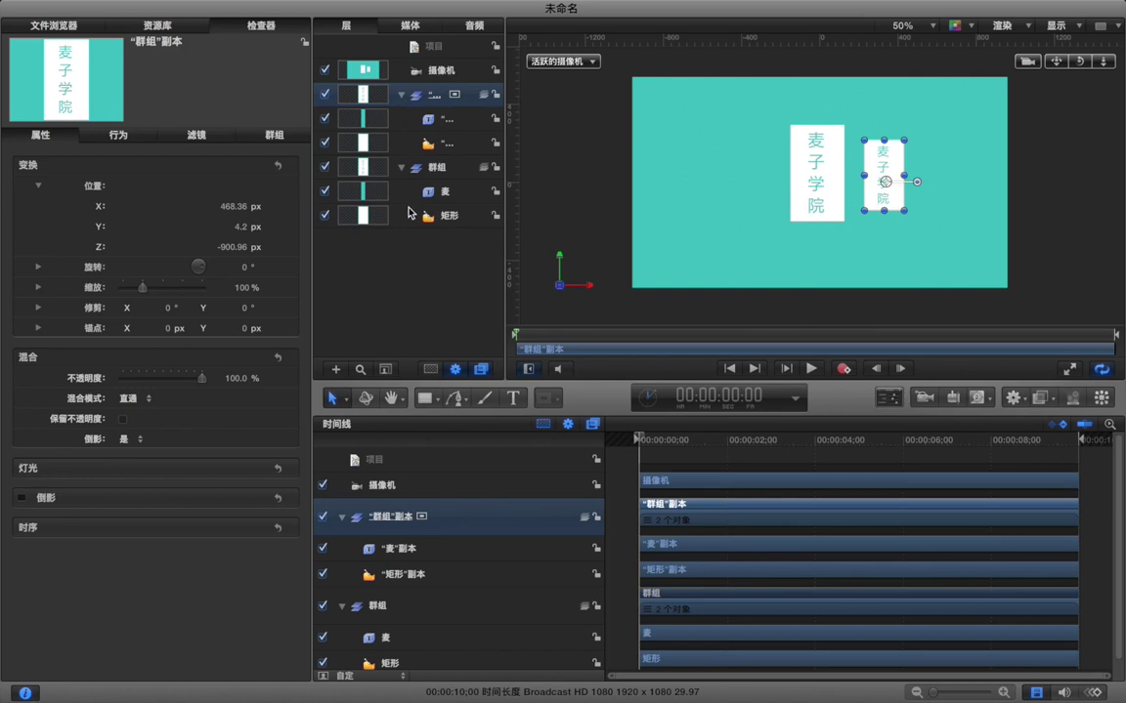
Step: Select the texts and rectangles of both cards and move them together slightly left toward the middle of the frame
click(388, 268)
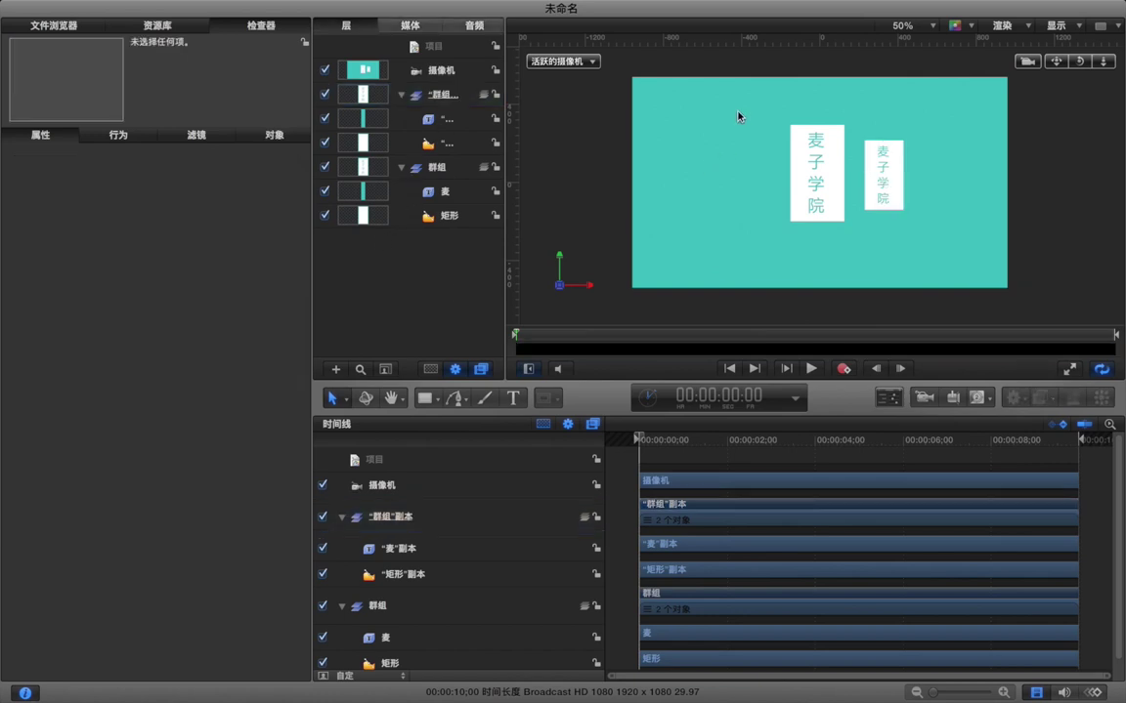
drag(653, 83, 827, 215)
drag(885, 193, 864, 196)
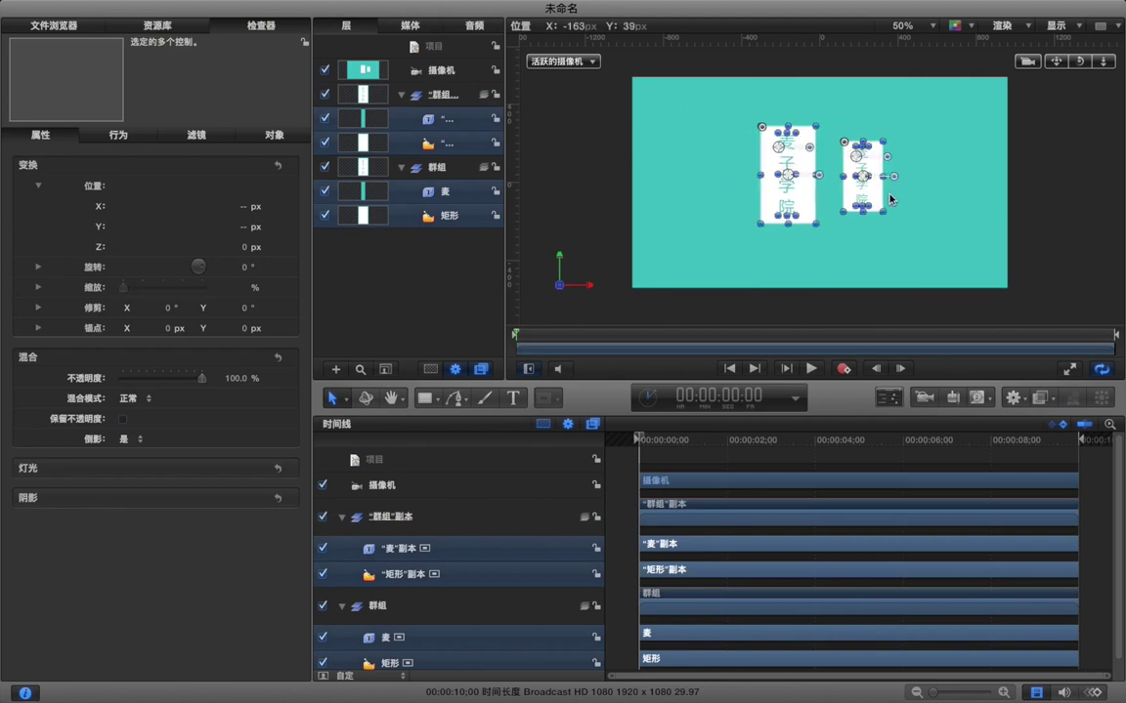
click(928, 201)
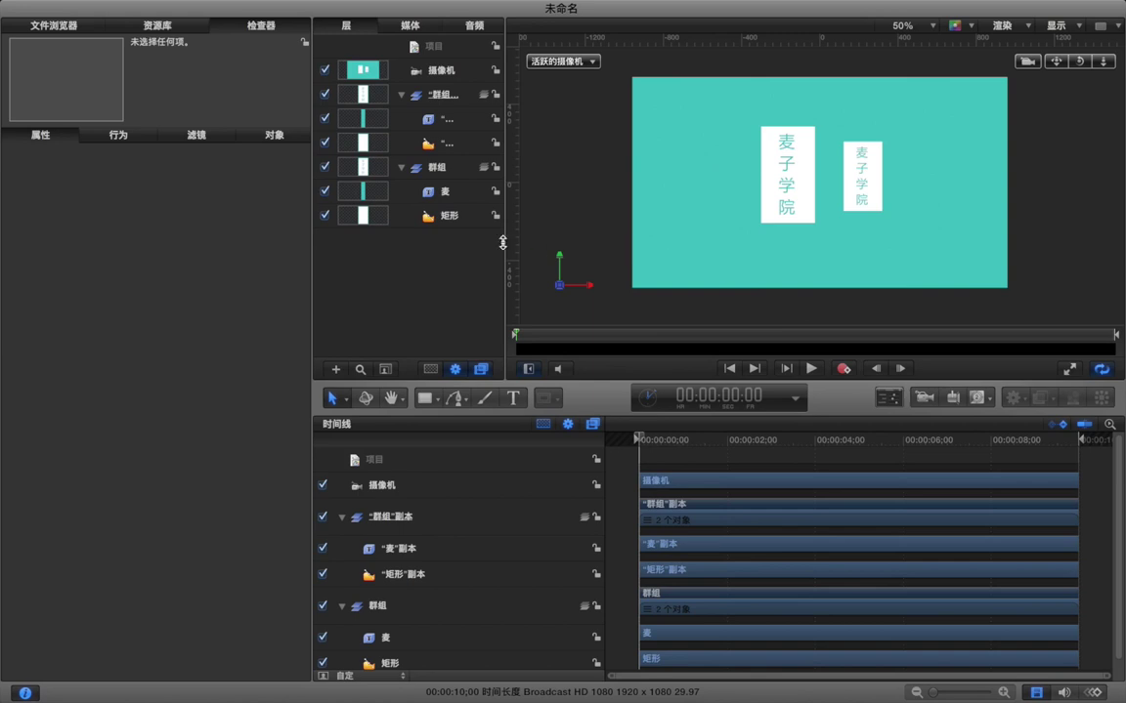
Step: Save the project to the desktop (桌面) under the name 摄影机
key(super+s)
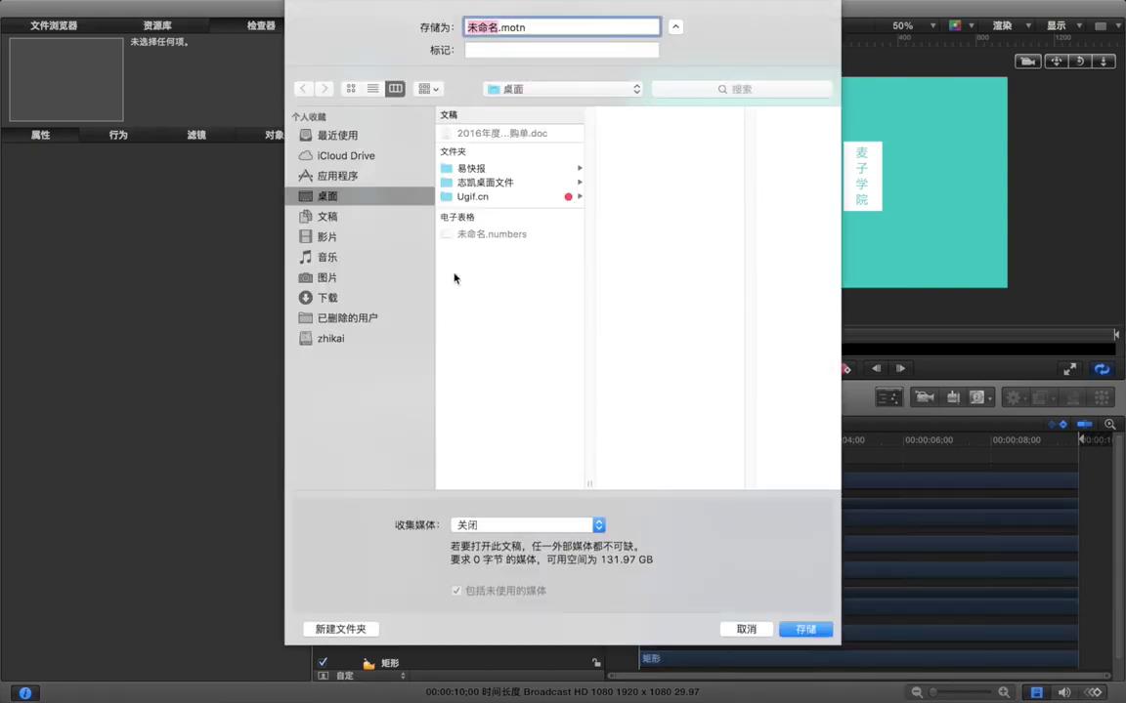
text(1)
key(BackSpace)
text(sheyingj)
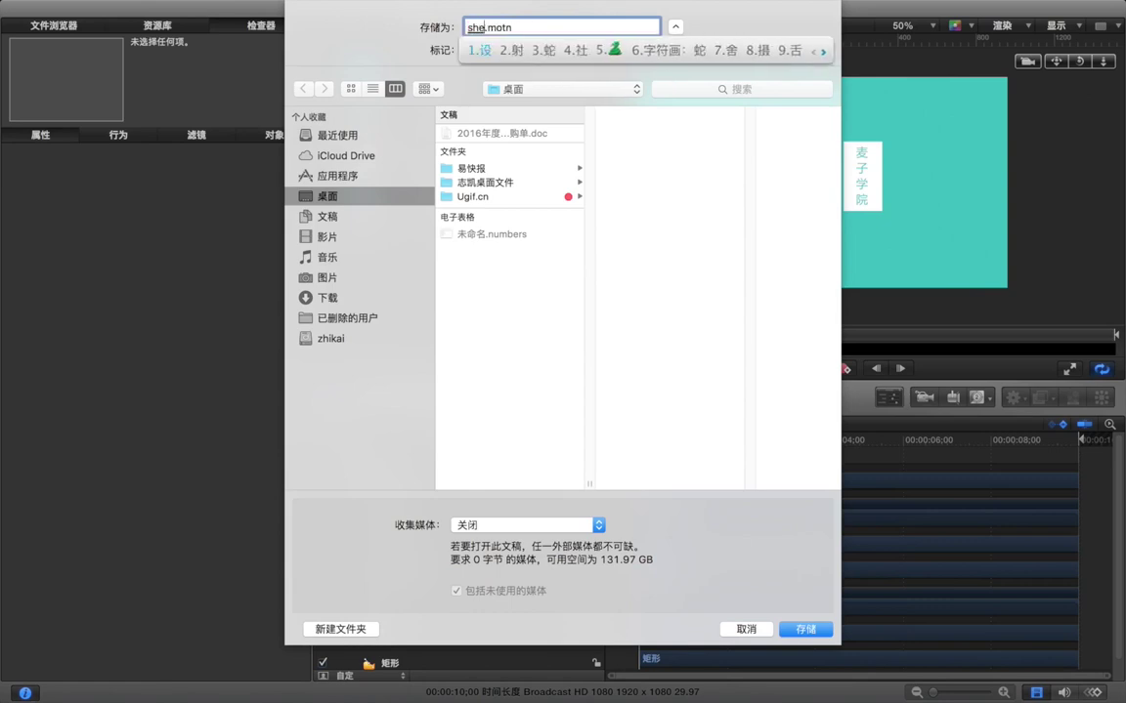
key(space)
key(Return)
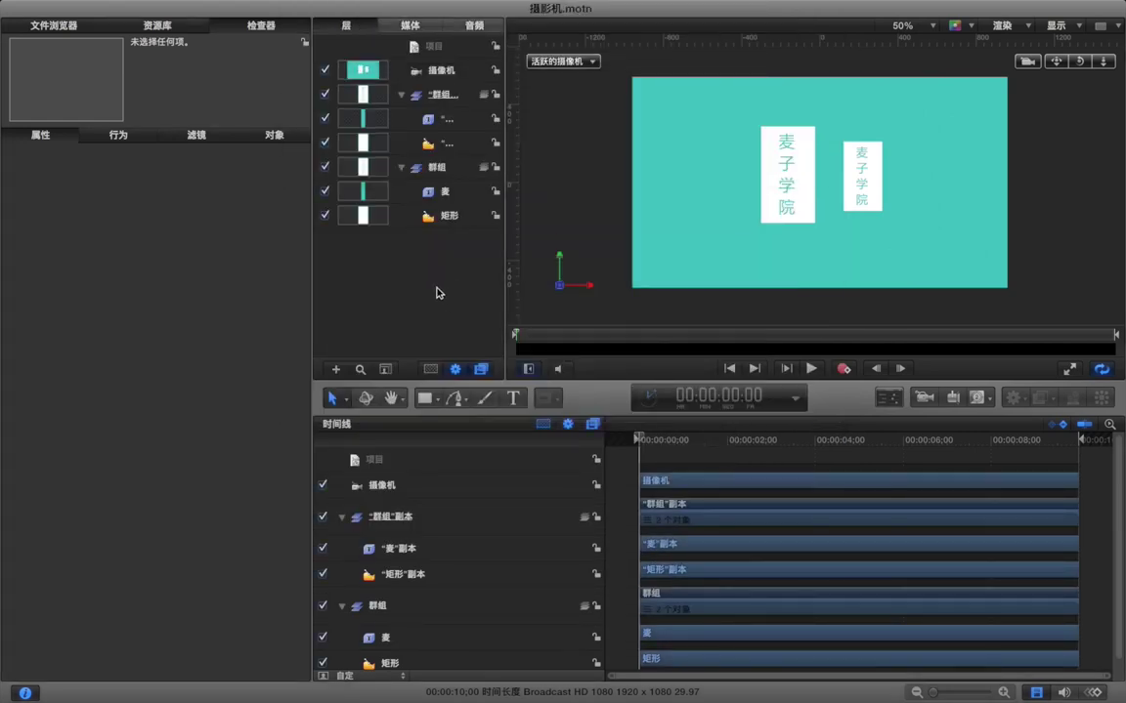
Step: Examine the previews and descriptions of the six camera (摄像机) behaviours in the library: 放大/缩小, 聚焦, 框起, 扫动, 缩放层 and 推拉
click(445, 73)
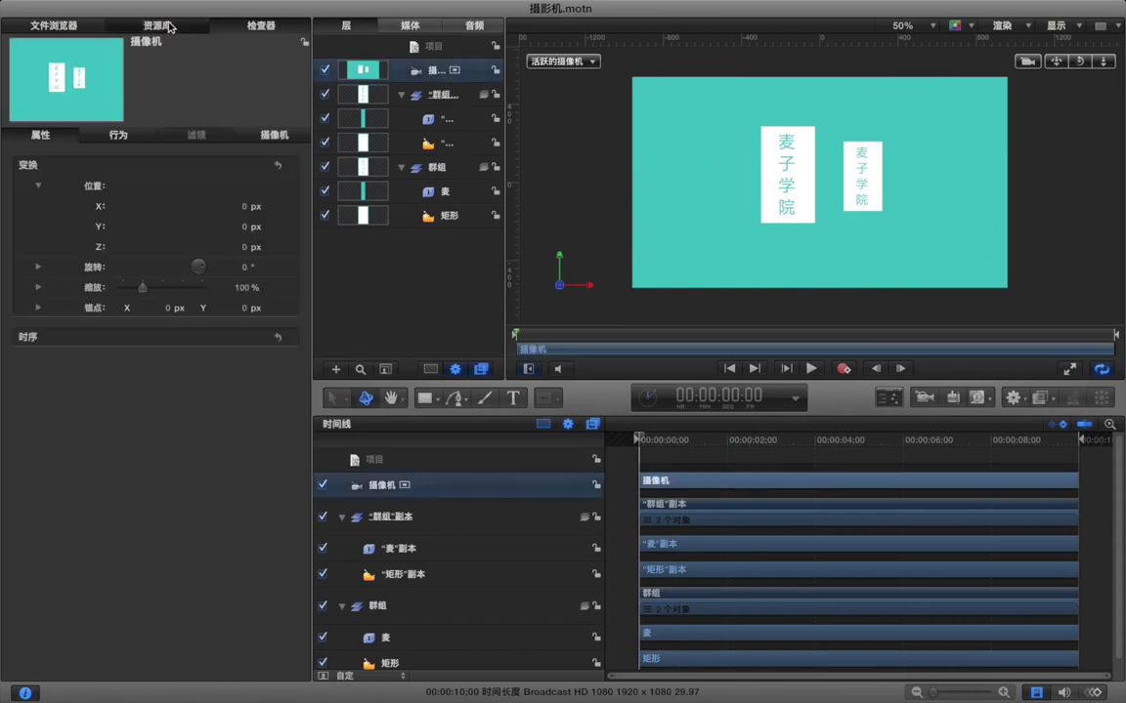
key(super+2)
click(67, 144)
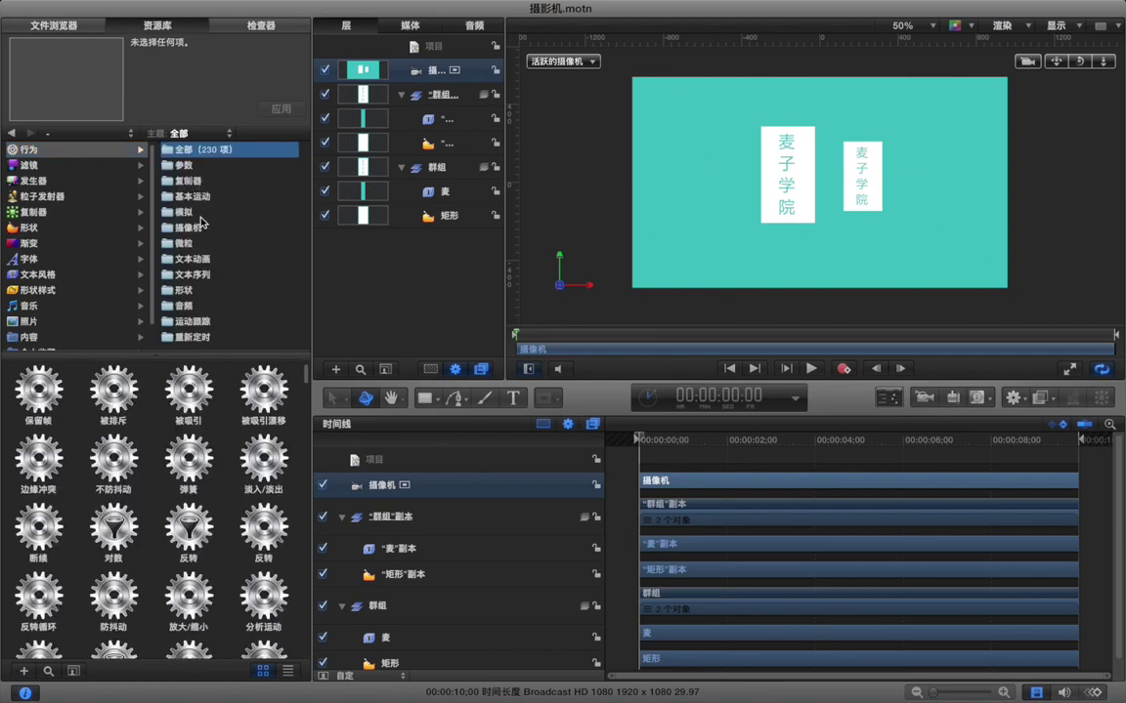
click(195, 227)
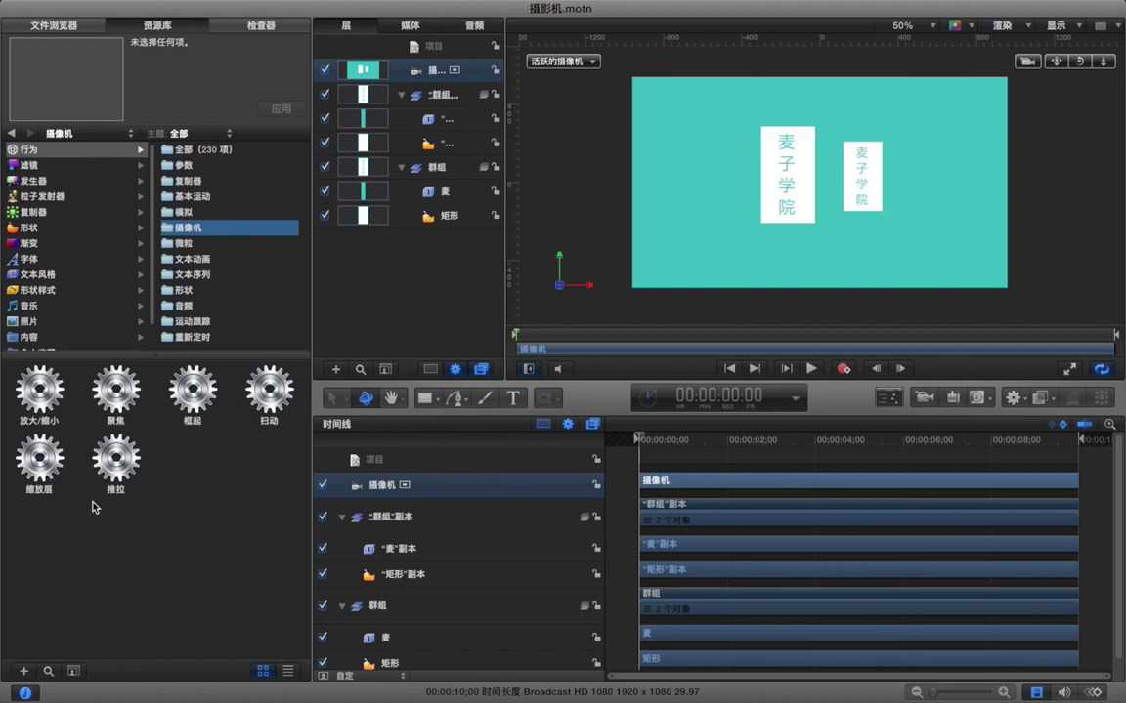
click(49, 417)
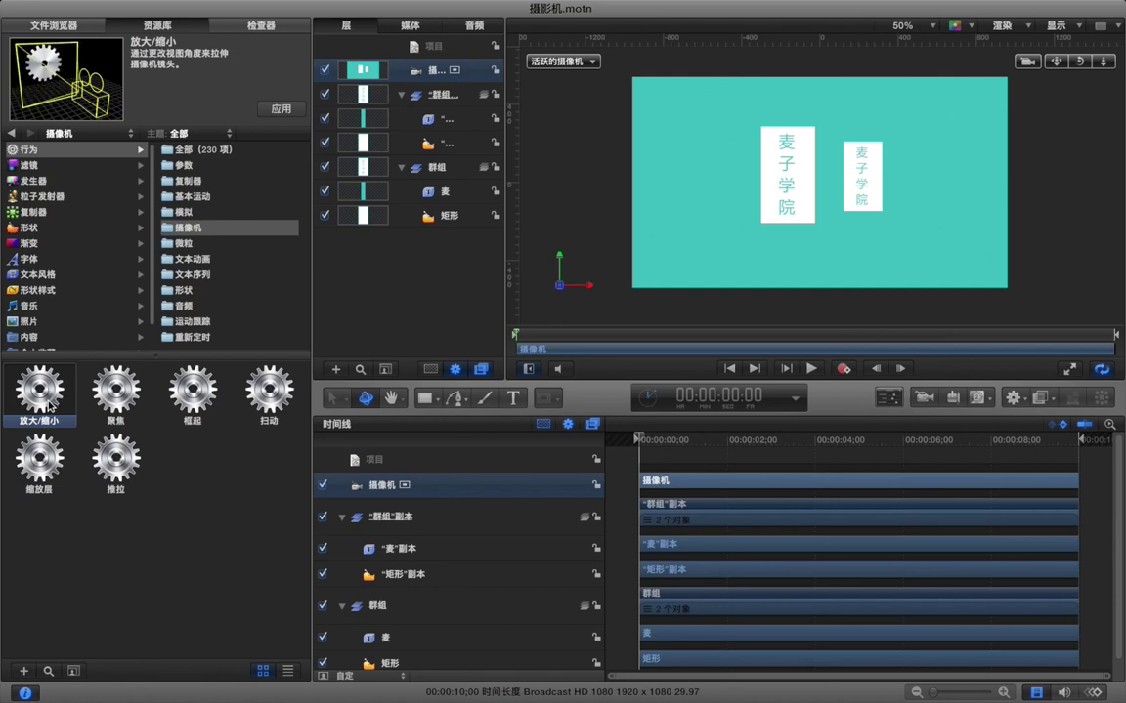
click(114, 393)
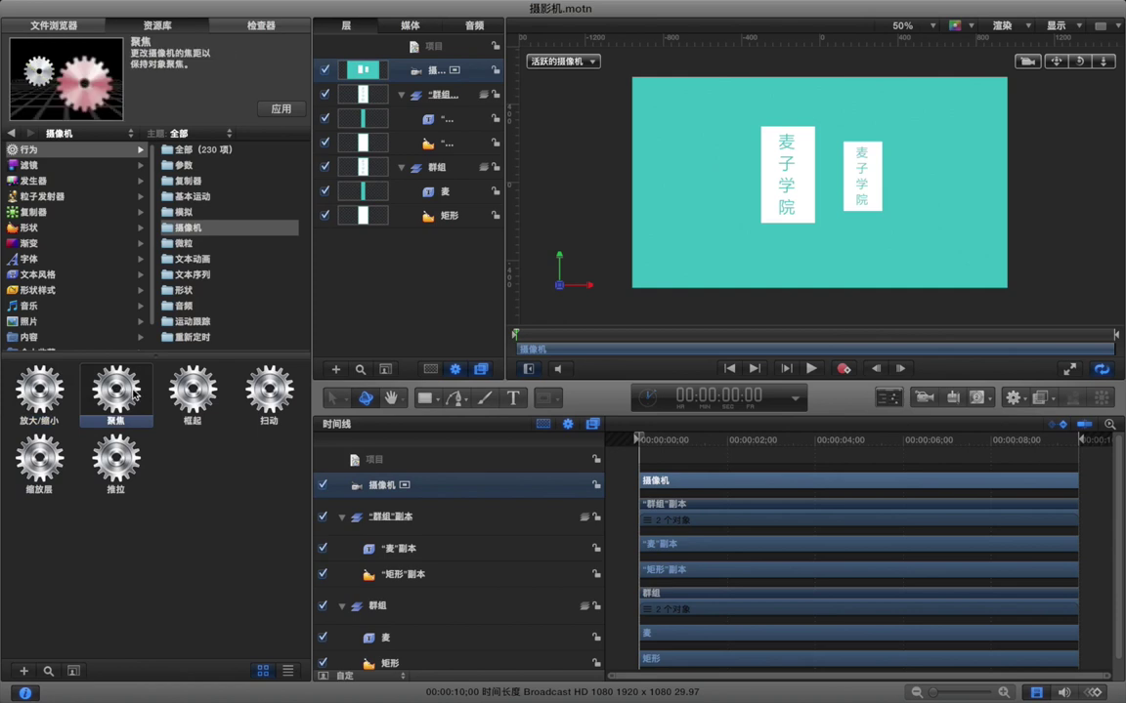
click(189, 391)
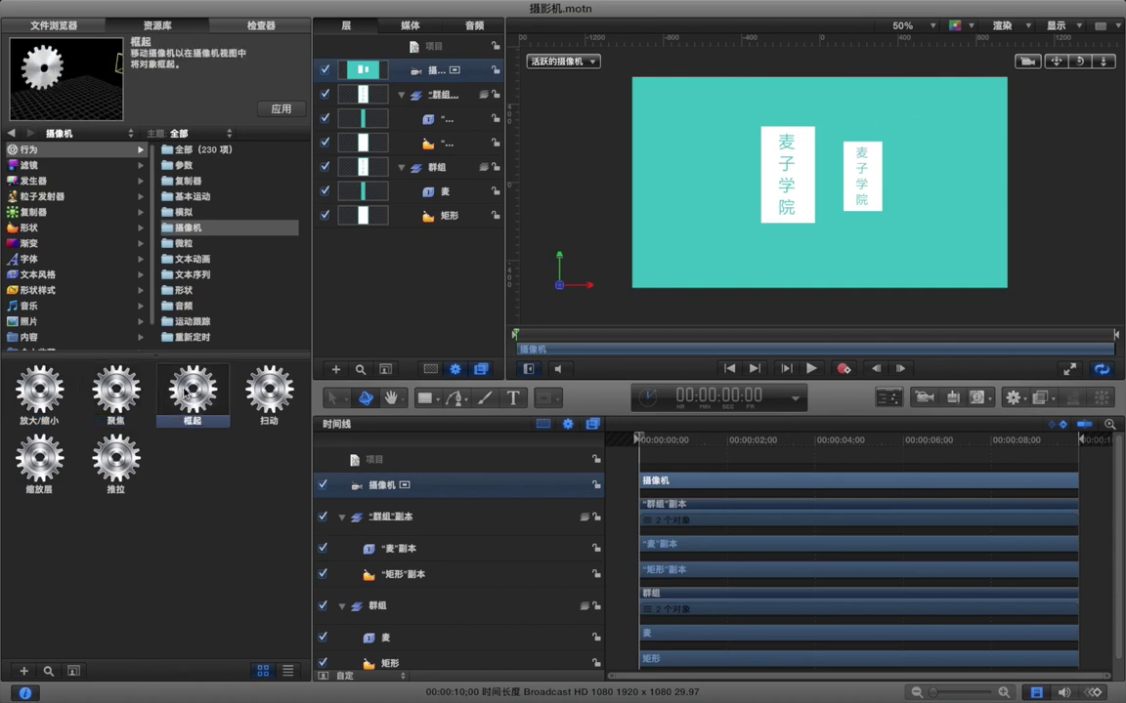
click(267, 392)
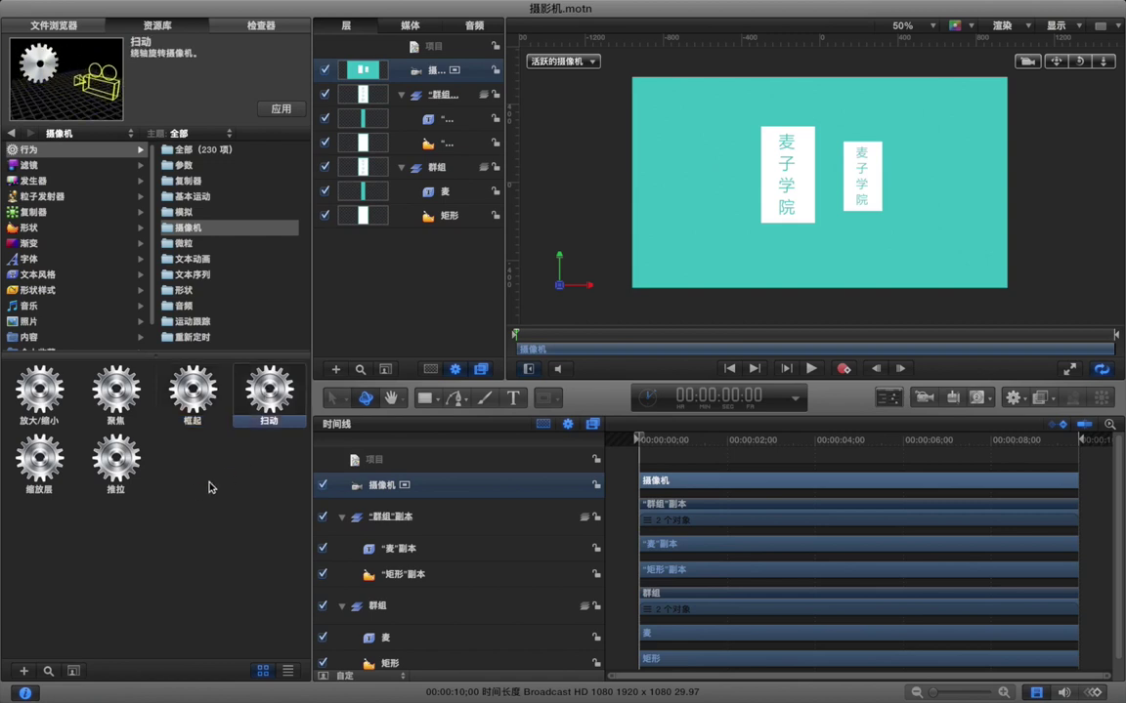
click(50, 464)
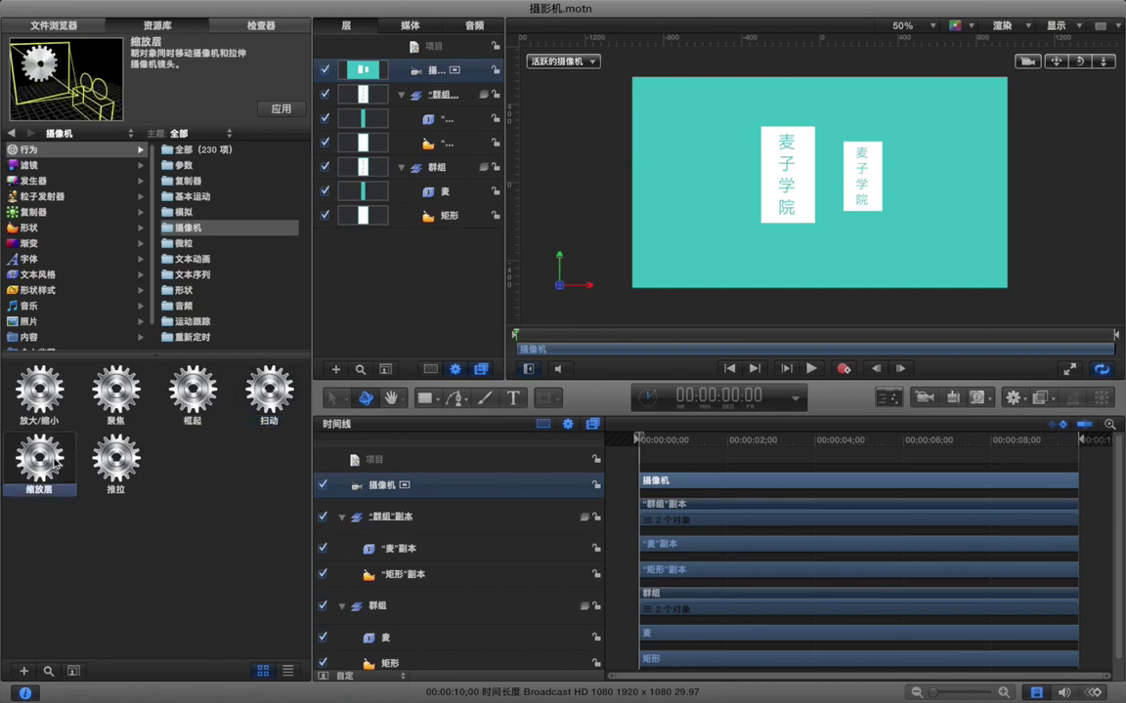
click(126, 468)
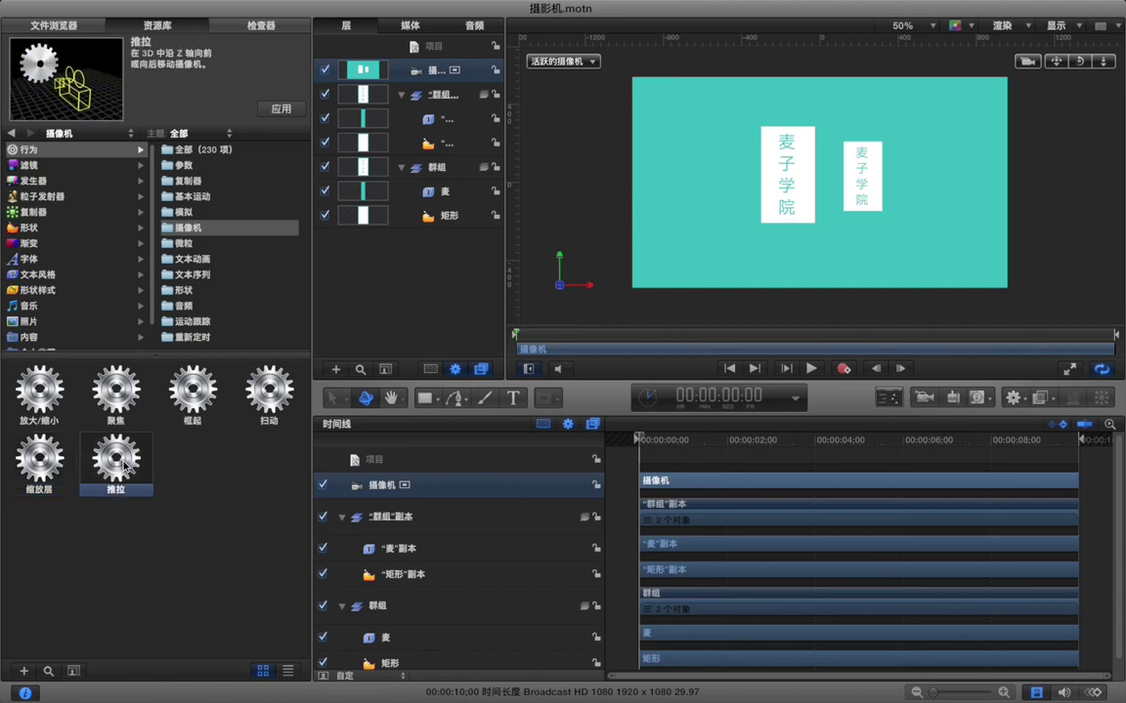
Step: Apply the 放大/缩小 behaviour to the camera and trim it to end at 00:00:02;27
click(45, 398)
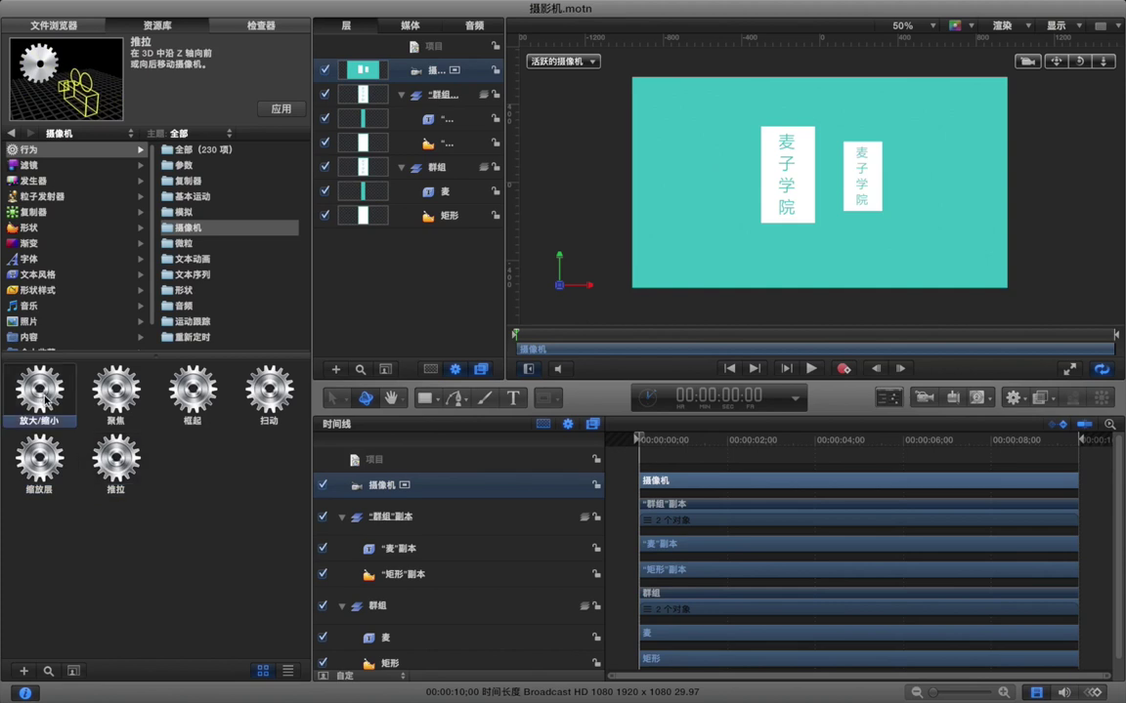
drag(45, 399, 391, 72)
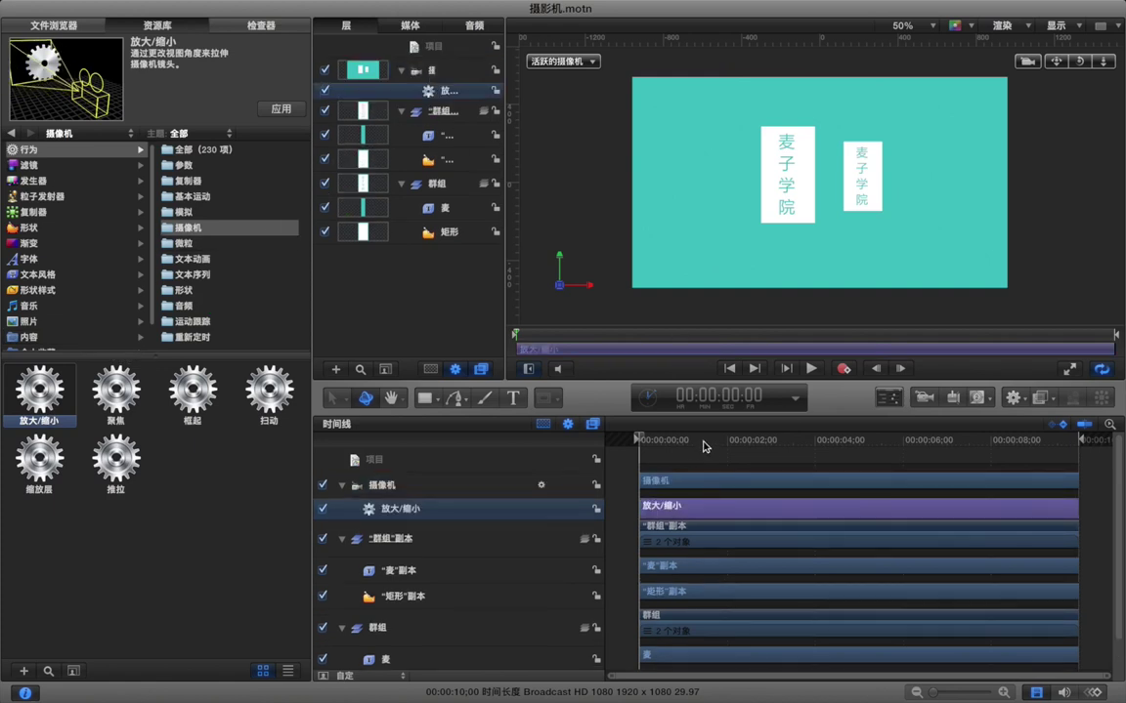
drag(706, 444, 766, 447)
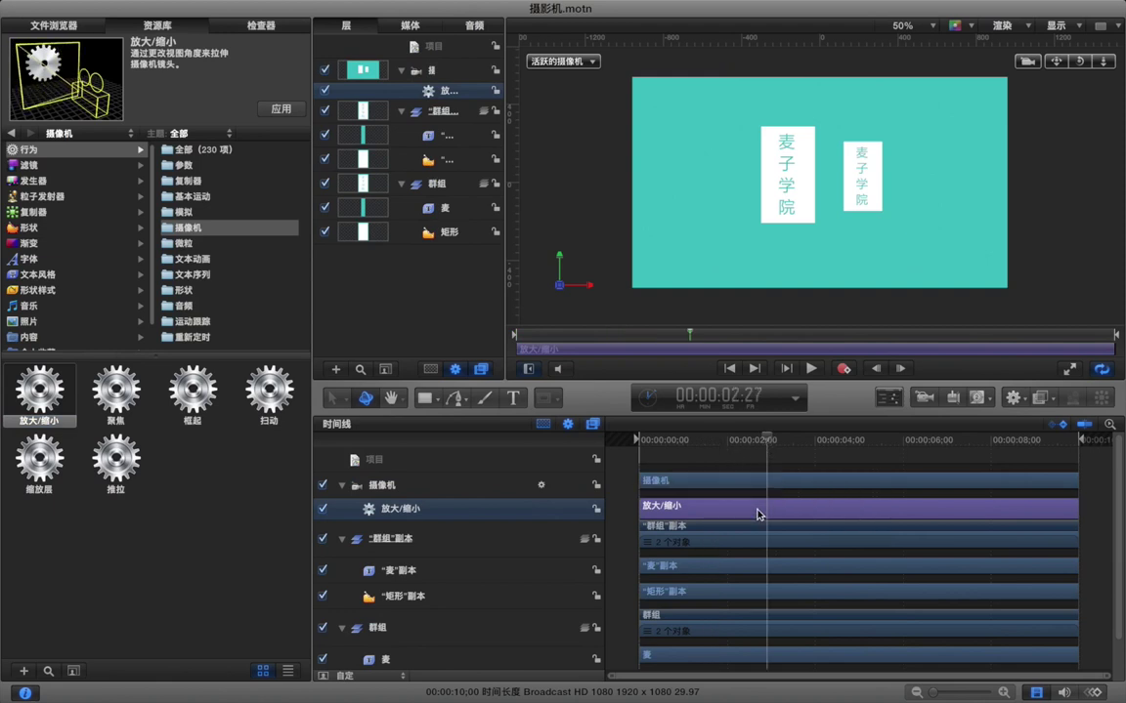
key(o)
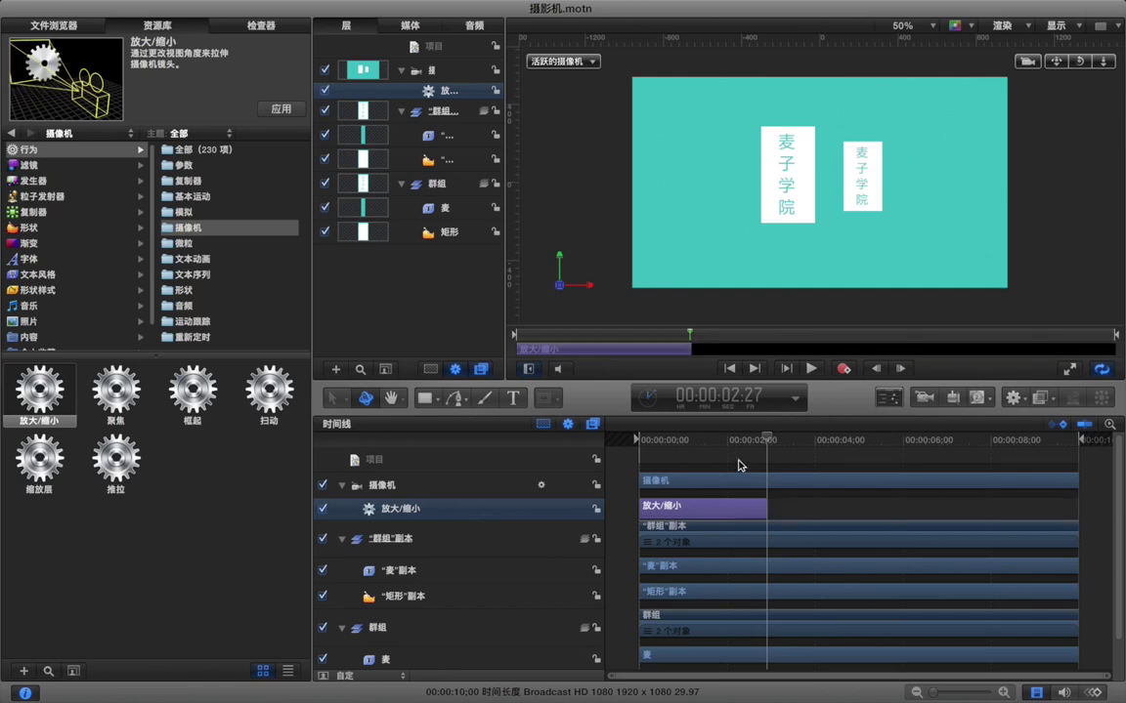
Step: Set the end of the play range to 00:00:02;27 and briefly play the scene
click(737, 466)
key(space)
click(732, 510)
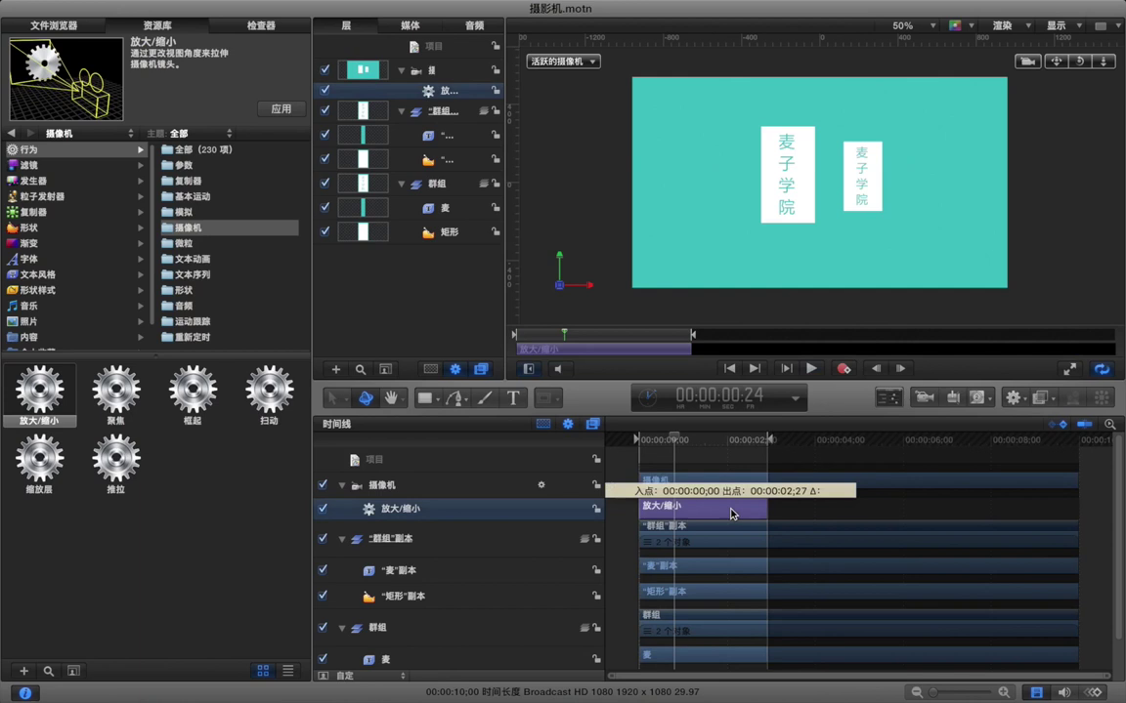
Step: Set the 放大/缩小 behaviour's zoom (缩放) to 0.45 and go to the end of the play range
click(262, 26)
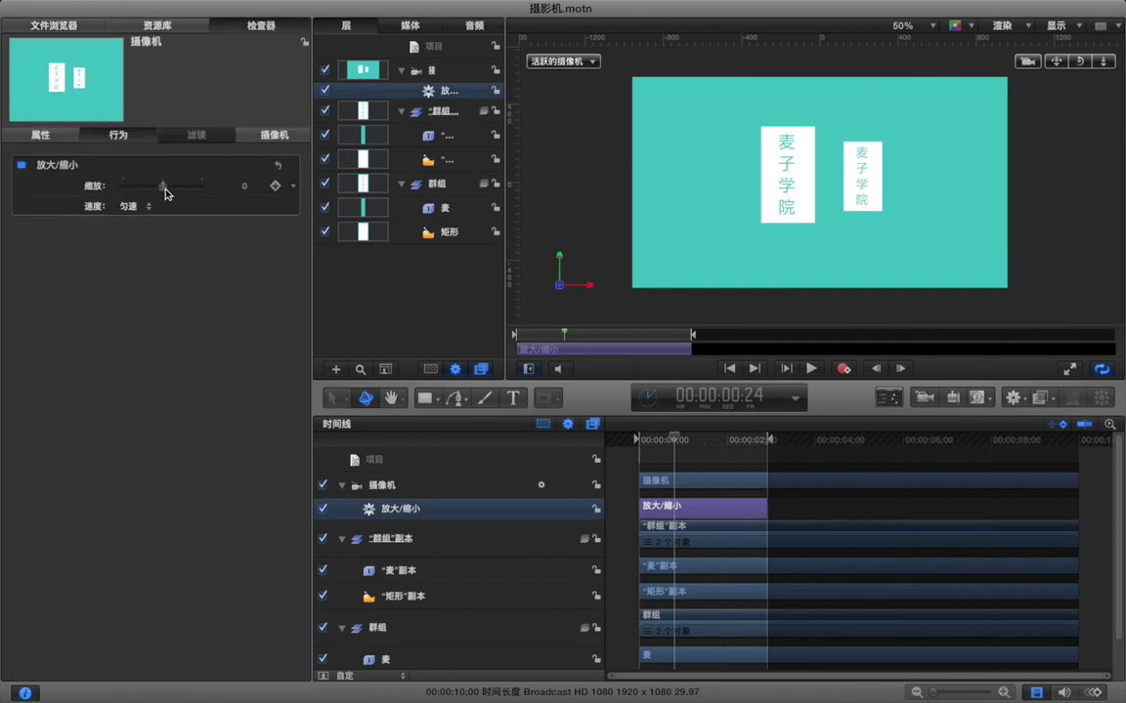
mouse_move(164, 192)
mouse_down()
mouse_move(191, 191)
mouse_move(179, 186)
mouse_up()
key(shift+o)
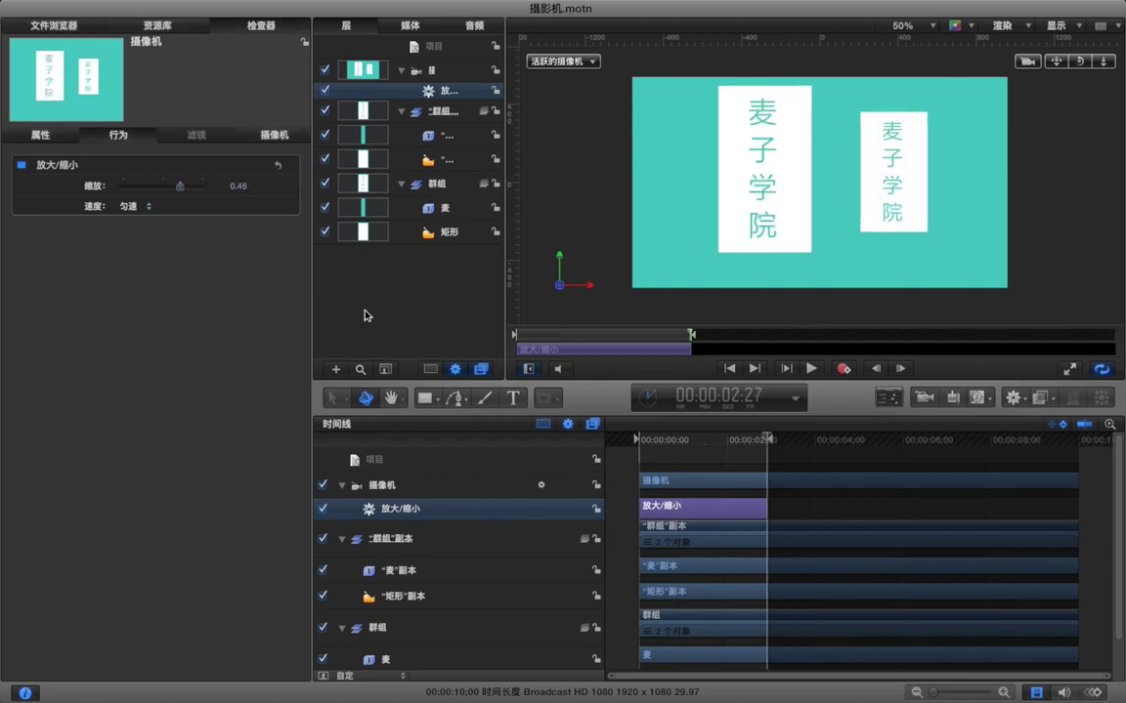
Step: Play the camera zoom from the start, both in the normal canvas and in the enlarged canvas fitted to the window
click(678, 463)
key(Home)
key(space)
key(space)
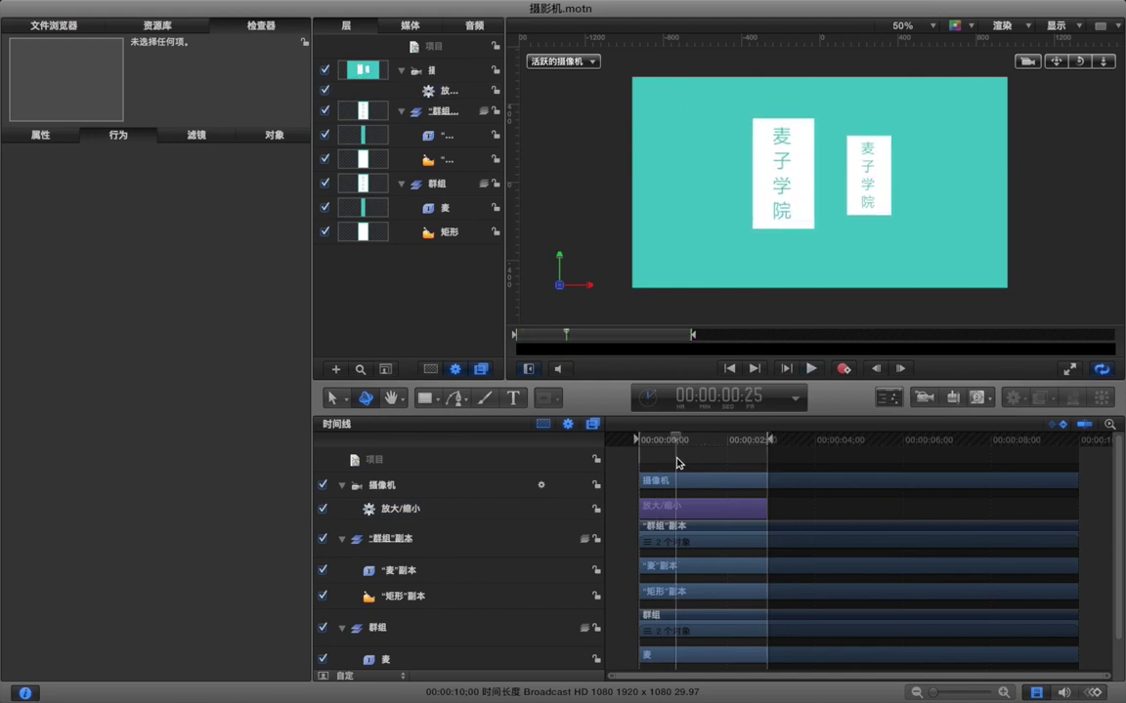
click(1071, 368)
key(shift+z)
key(space)
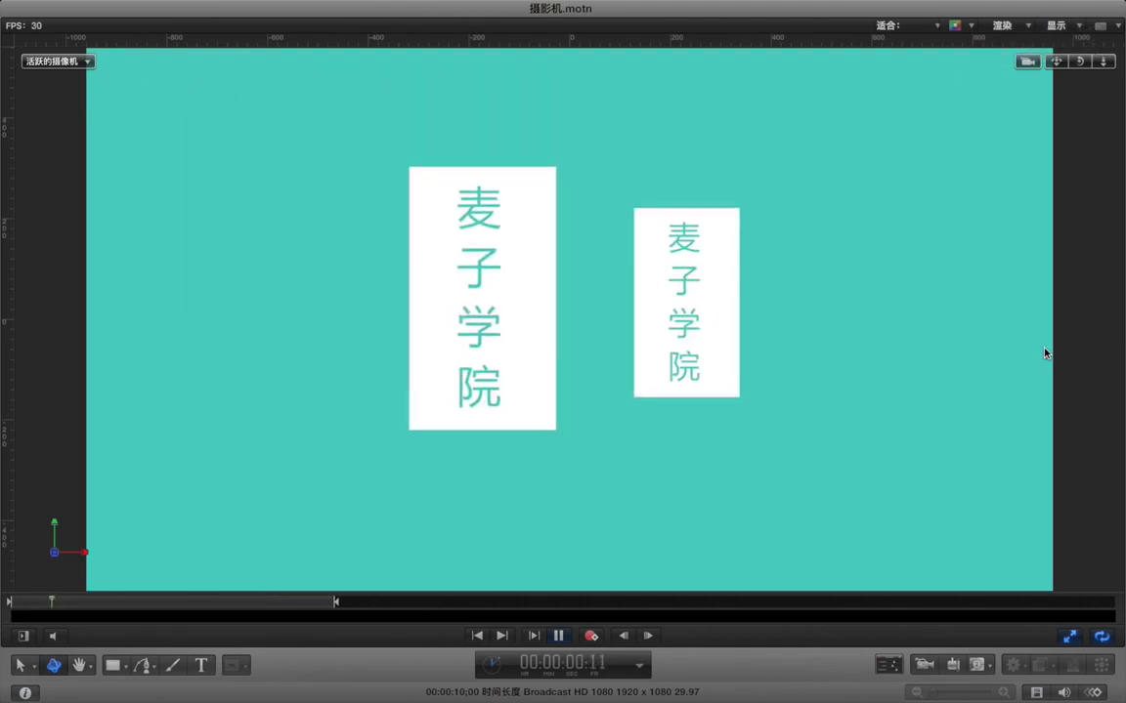
key(space)
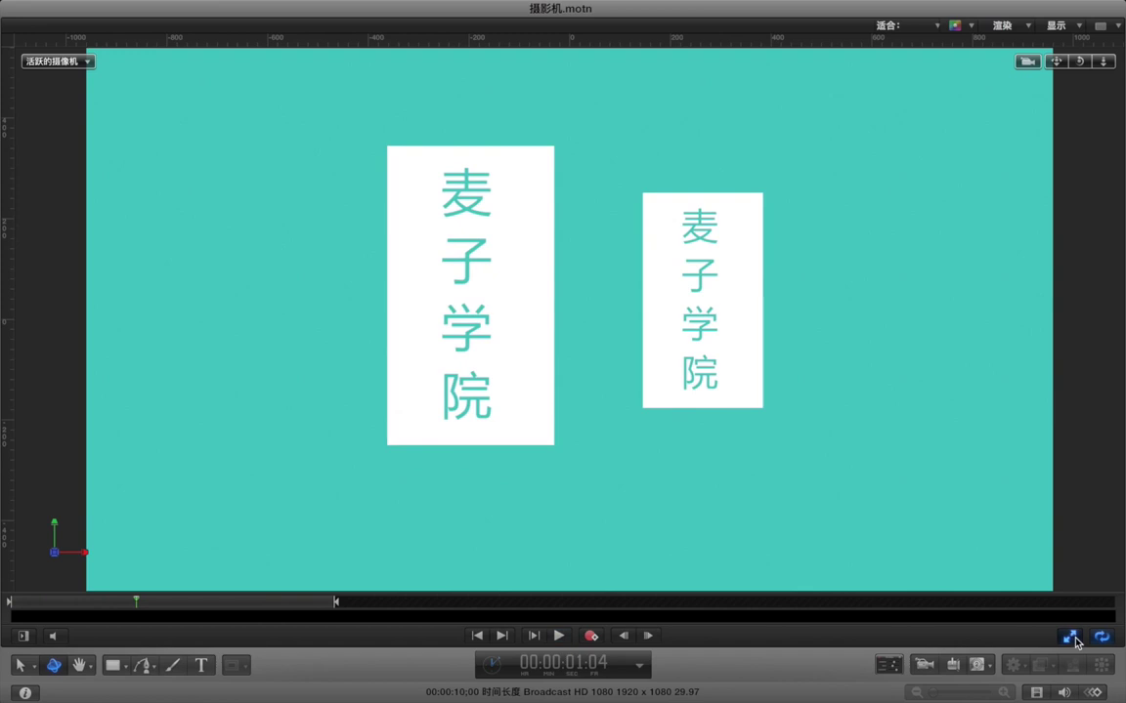
click(1072, 638)
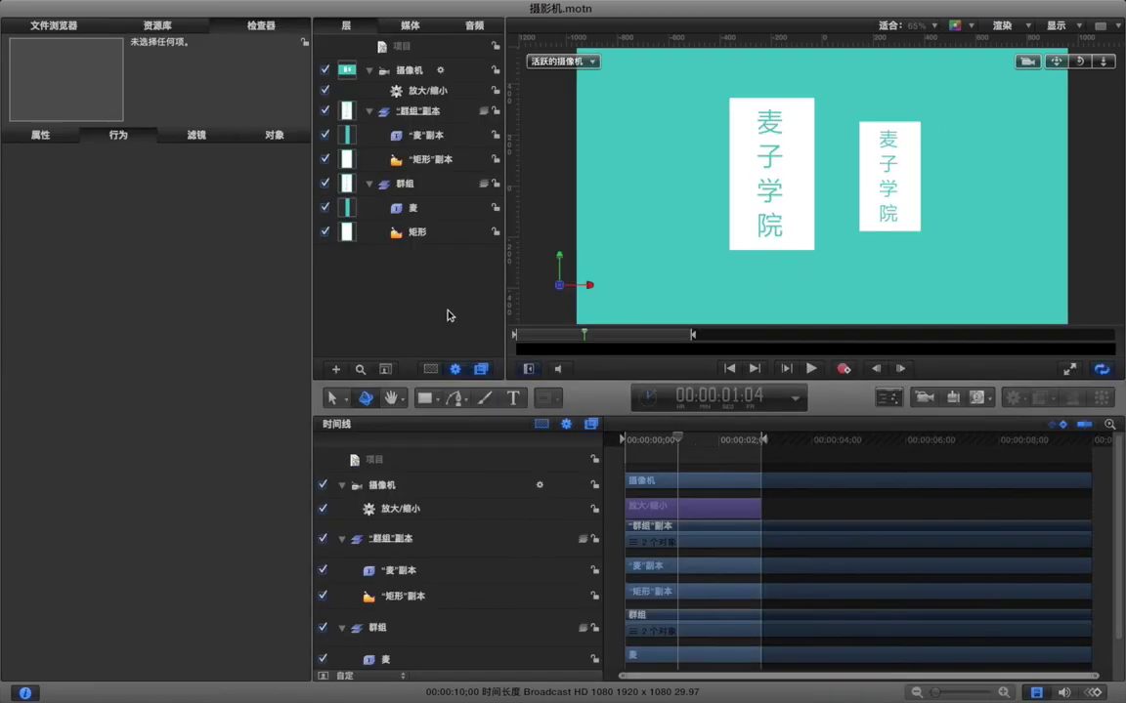
Step: Set the speed (速度) of the camera's 放大/缩小 behaviour to 加速
click(422, 94)
click(142, 206)
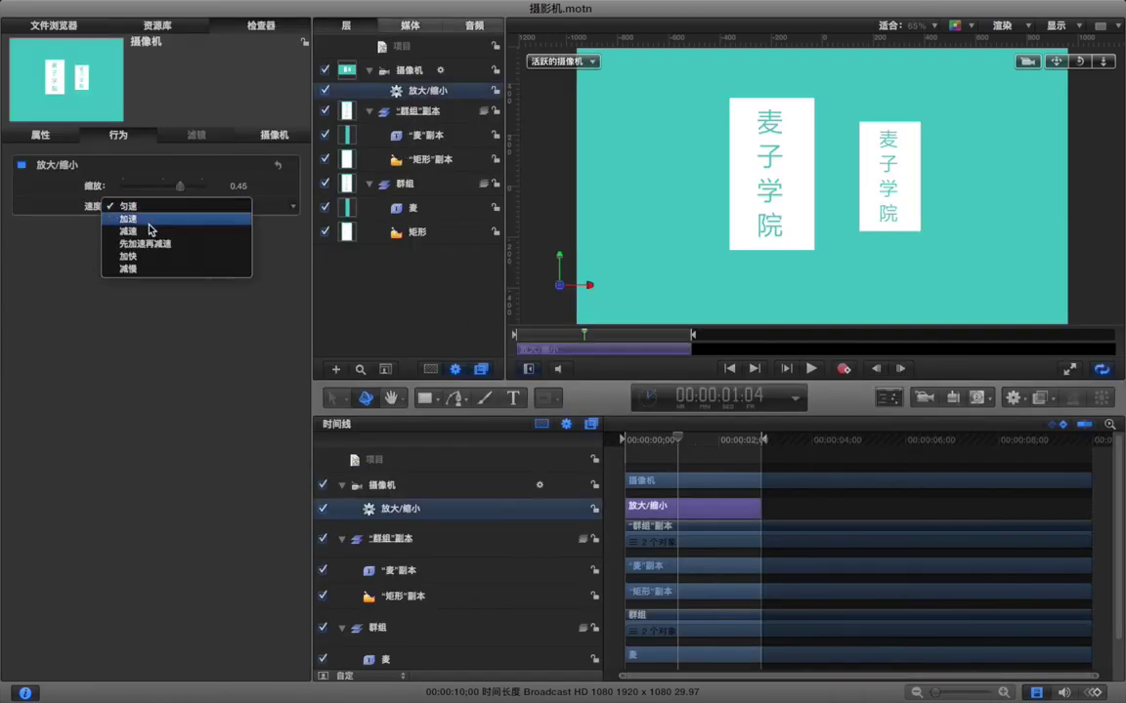
click(152, 219)
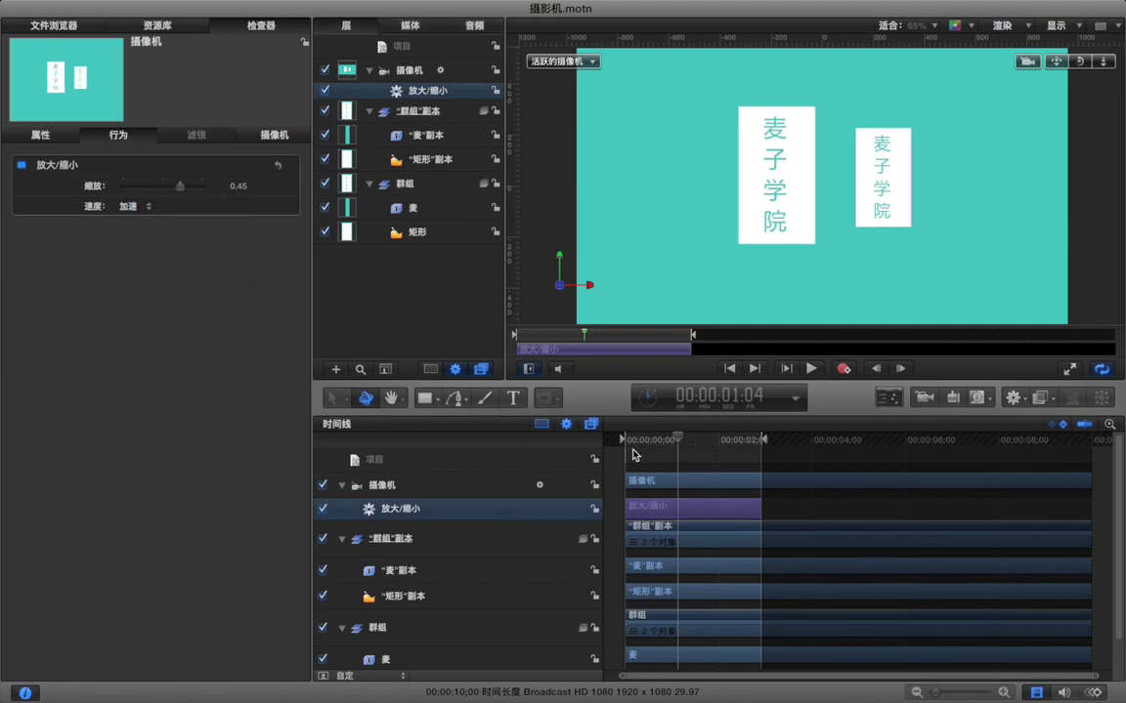
Step: Play the accelerating camera zoom in the normal and enlarged canvas, and restore the standard layout with the frame fitted
click(630, 454)
key(space)
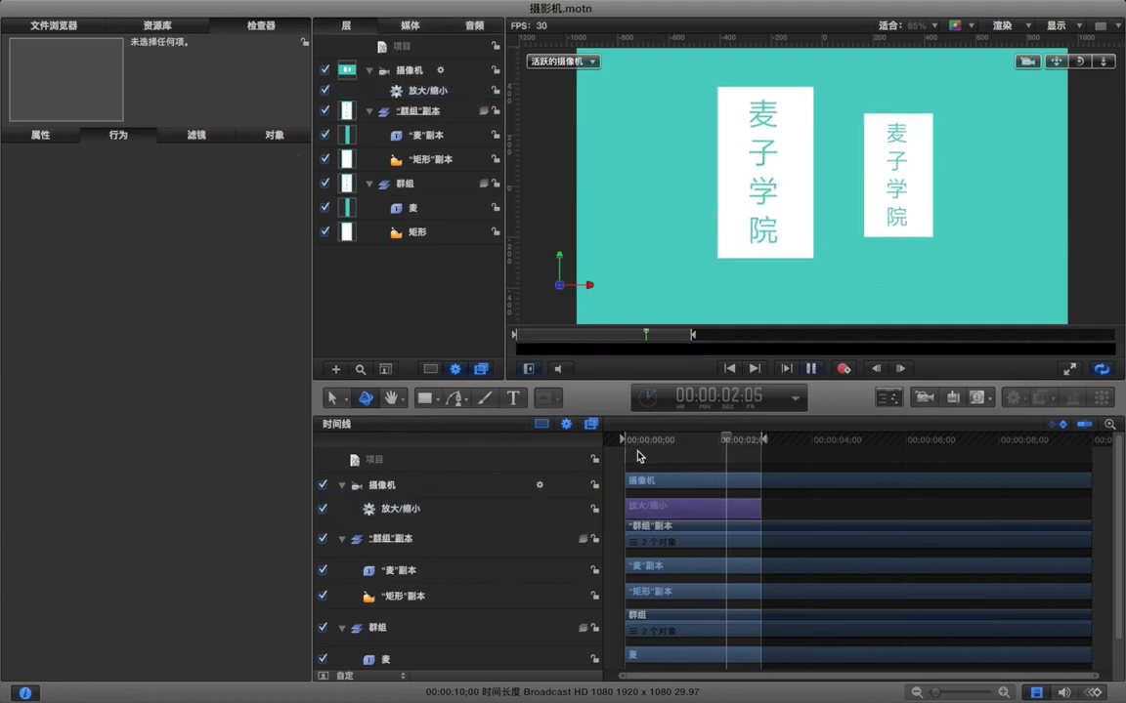
click(1068, 368)
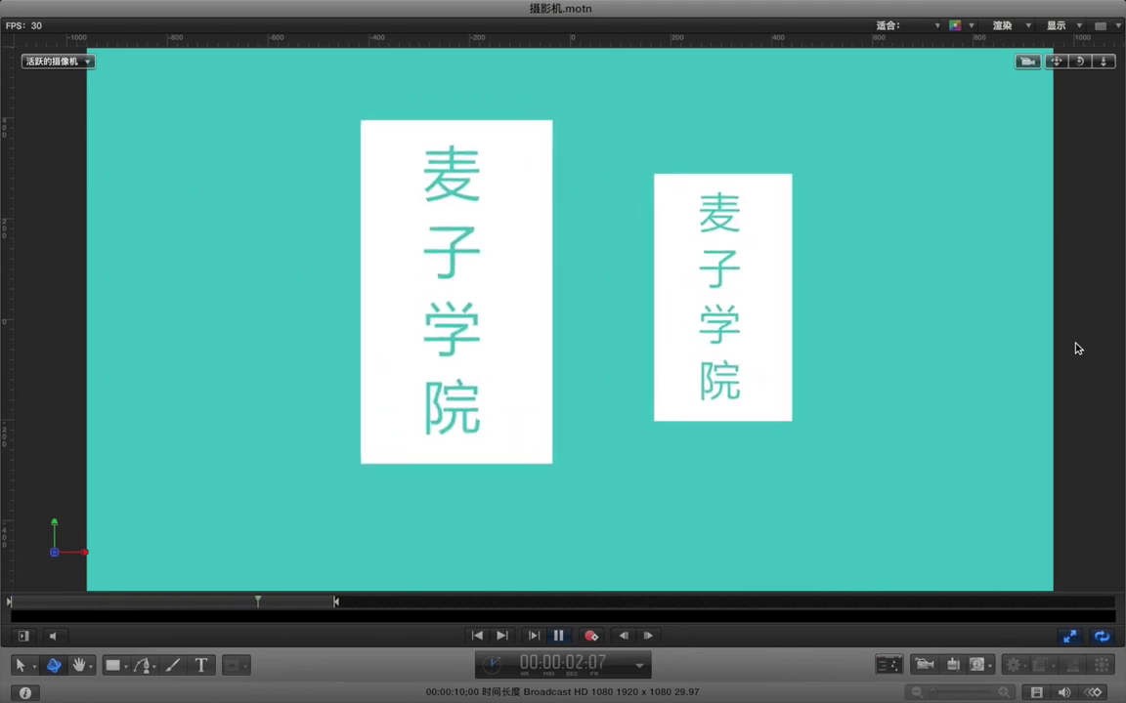
key(space)
key(F8)
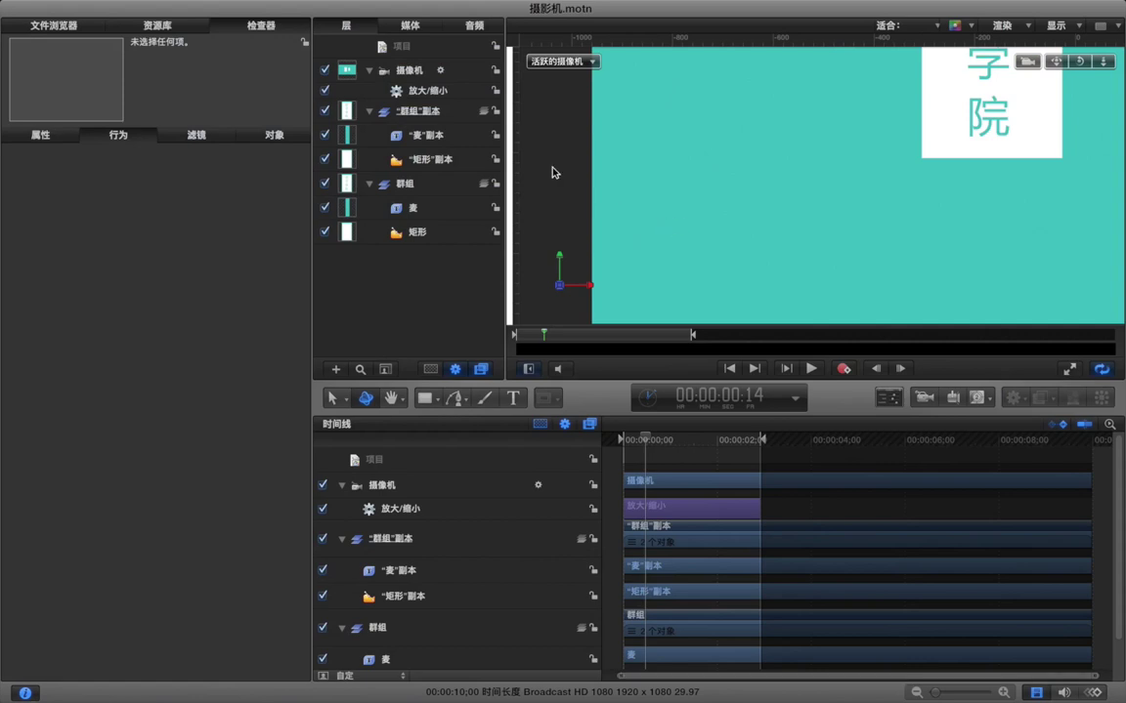
key(shift+z)
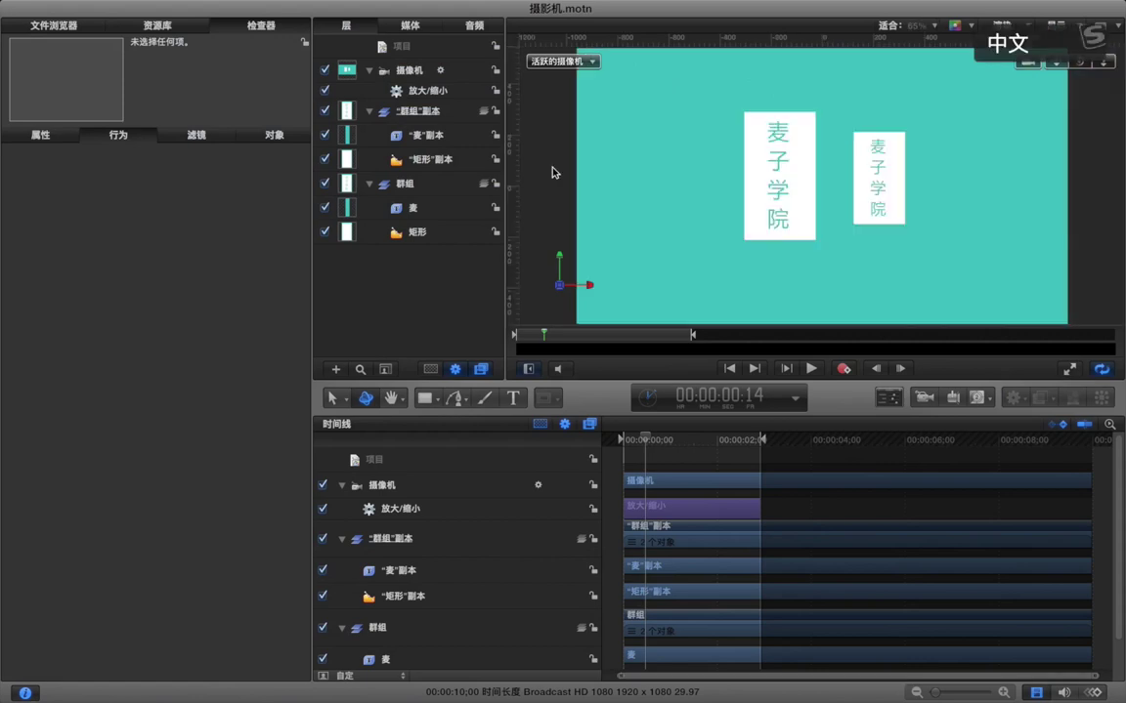
Step: Replace the camera's 放大/缩小 behaviour with the 聚焦 behaviour from the library
click(415, 91)
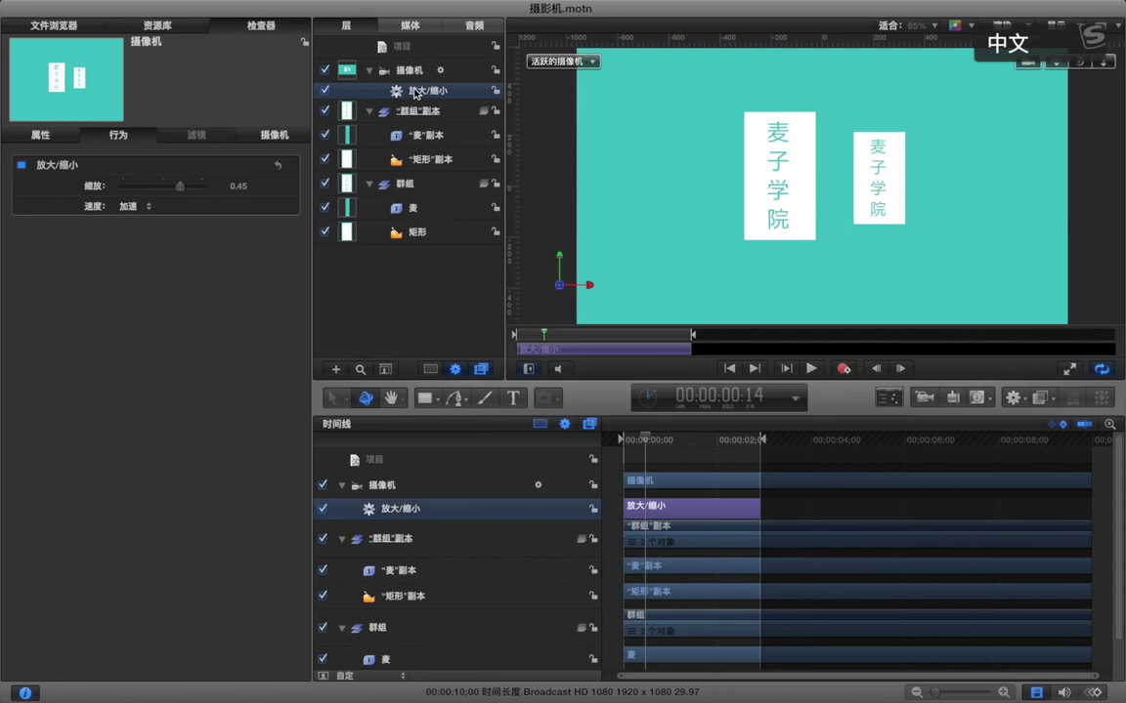
key(Delete)
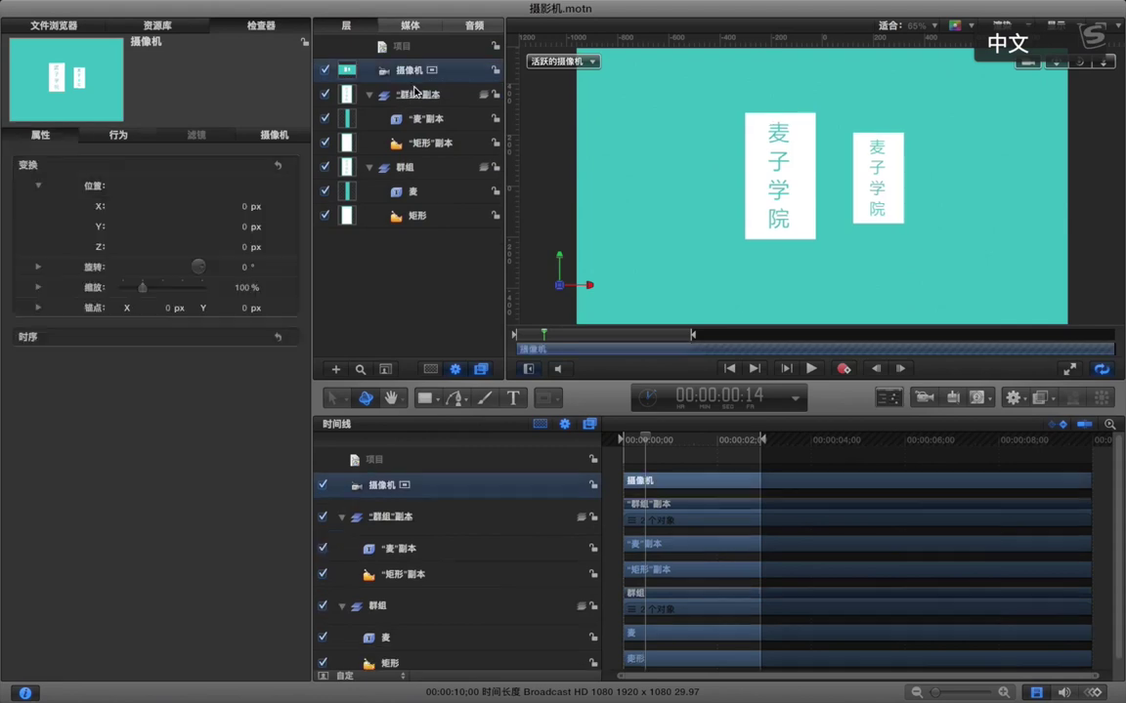
click(171, 29)
drag(136, 389, 403, 75)
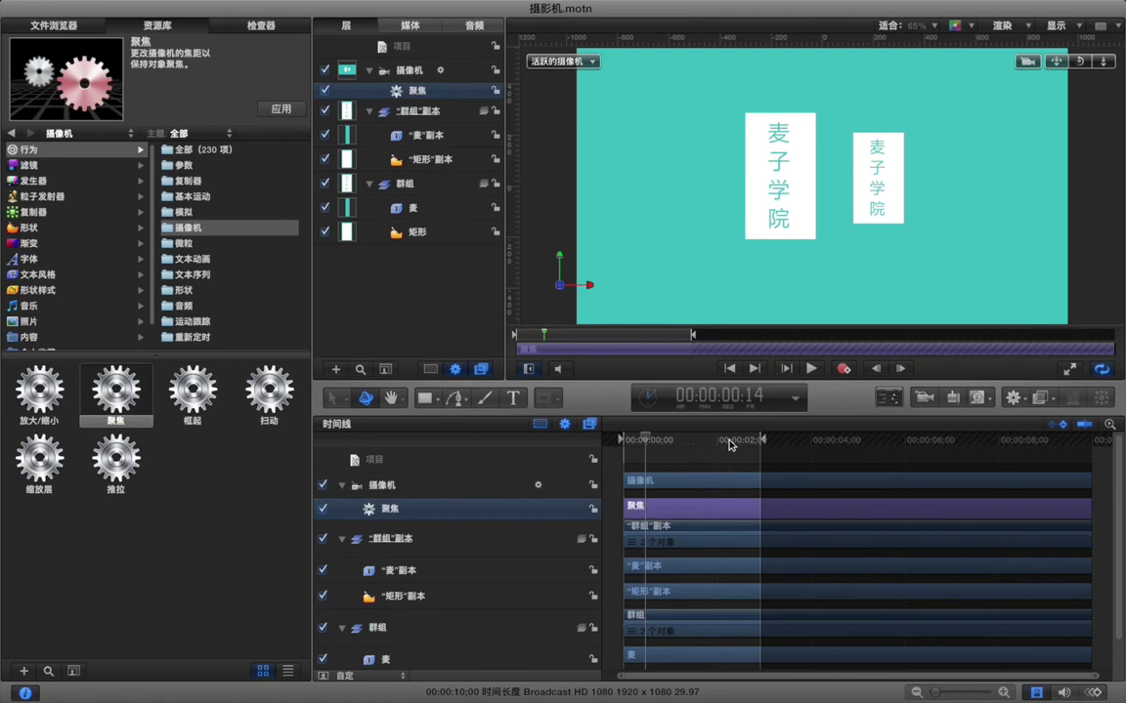
Step: Trim the camera's 聚焦 behaviour so that it ends at 00:00:02:27
click(760, 442)
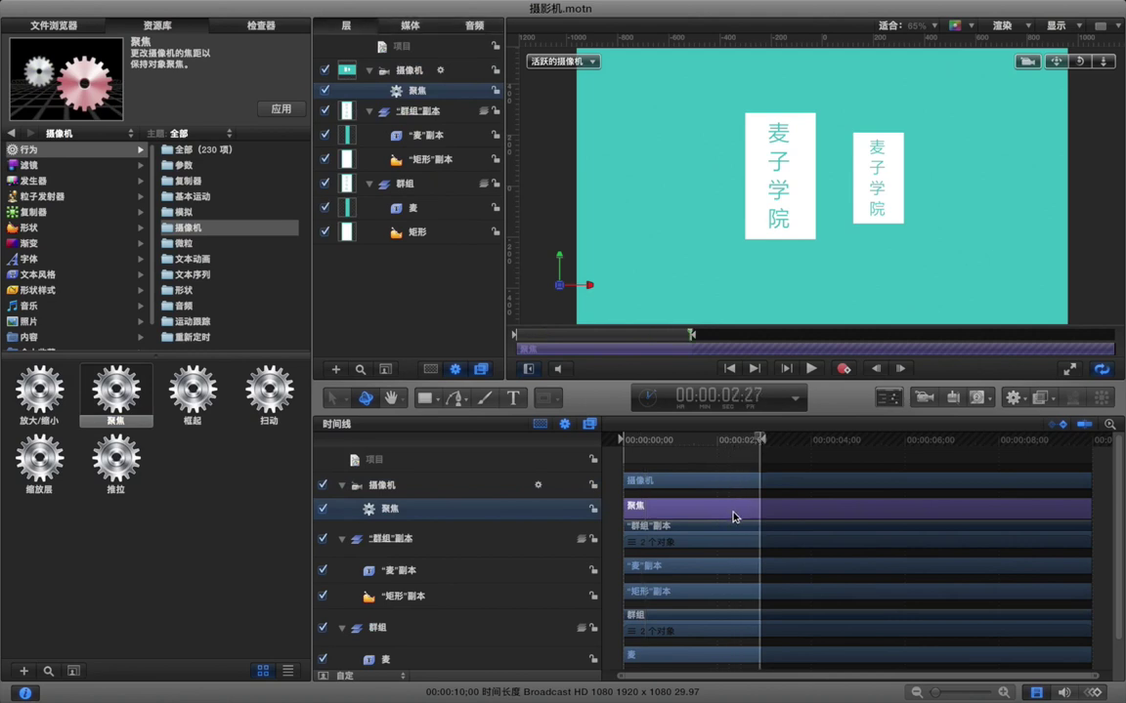
key(alt+])
click(789, 462)
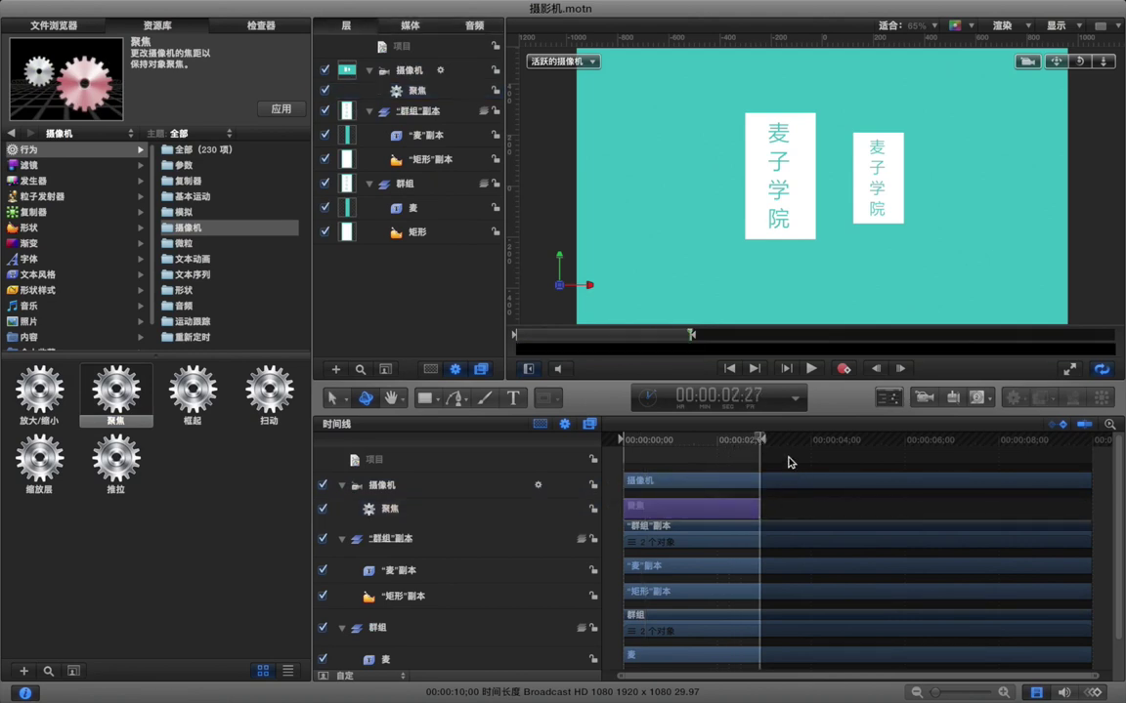
Step: Turn on 景深 rendering for the canvas and set the "群组"副本 group as the target (目标) of the 聚焦 behaviour
click(1006, 27)
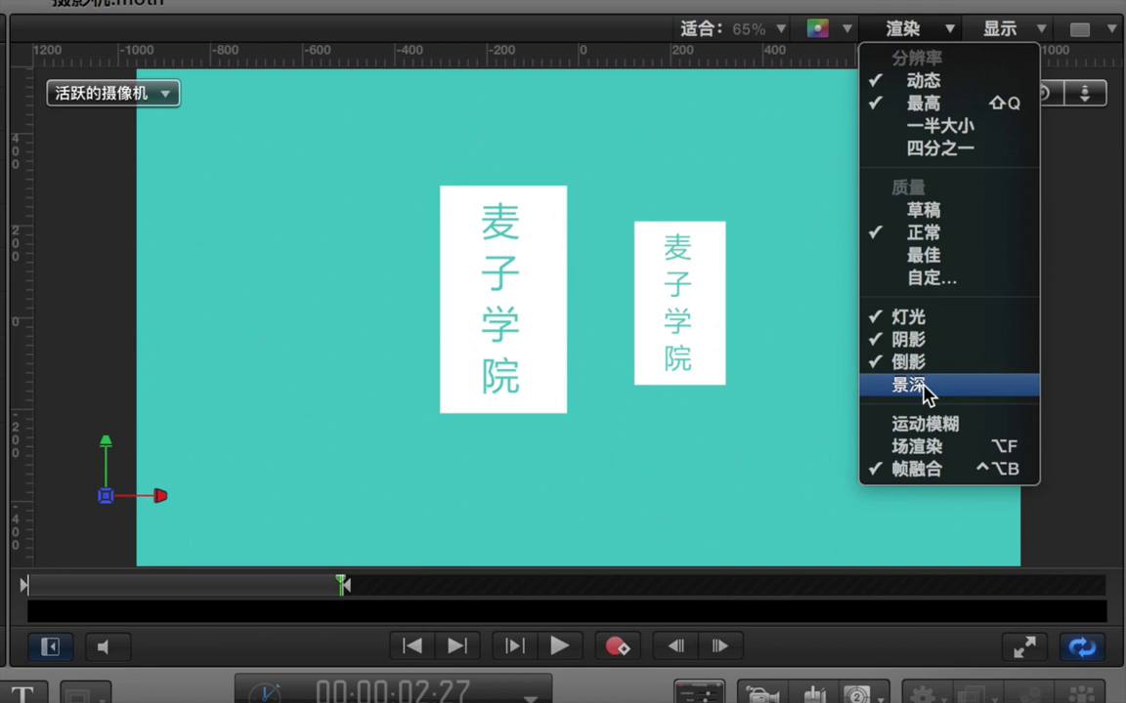
click(923, 387)
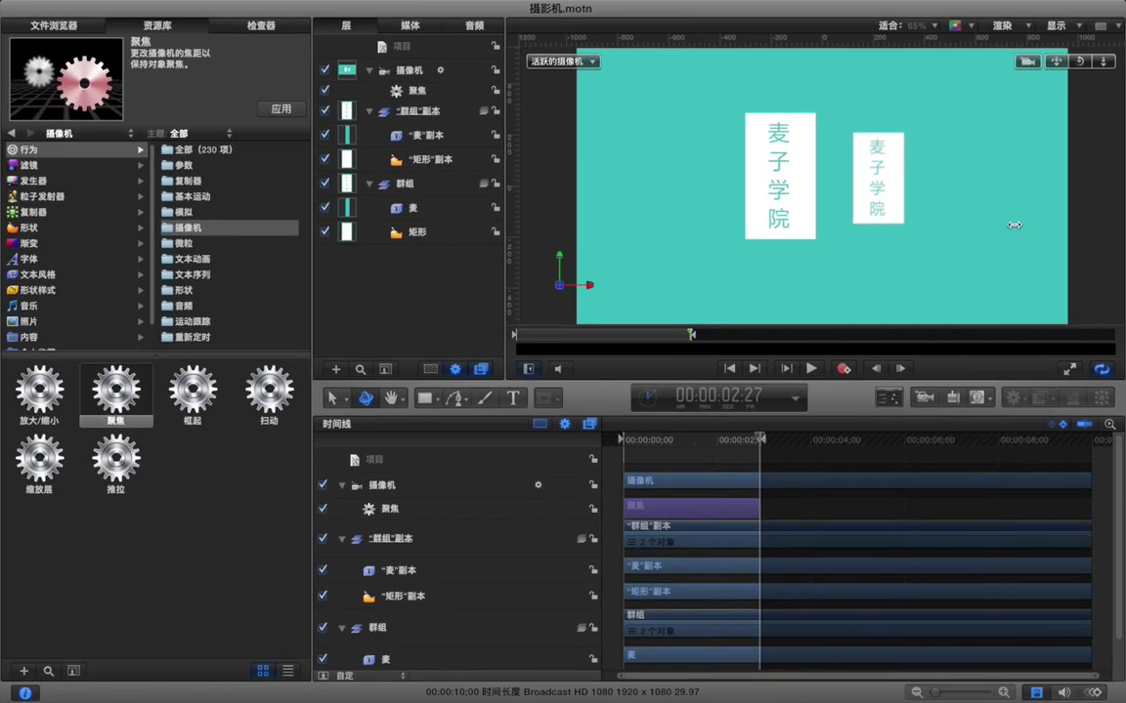
click(682, 514)
click(230, 27)
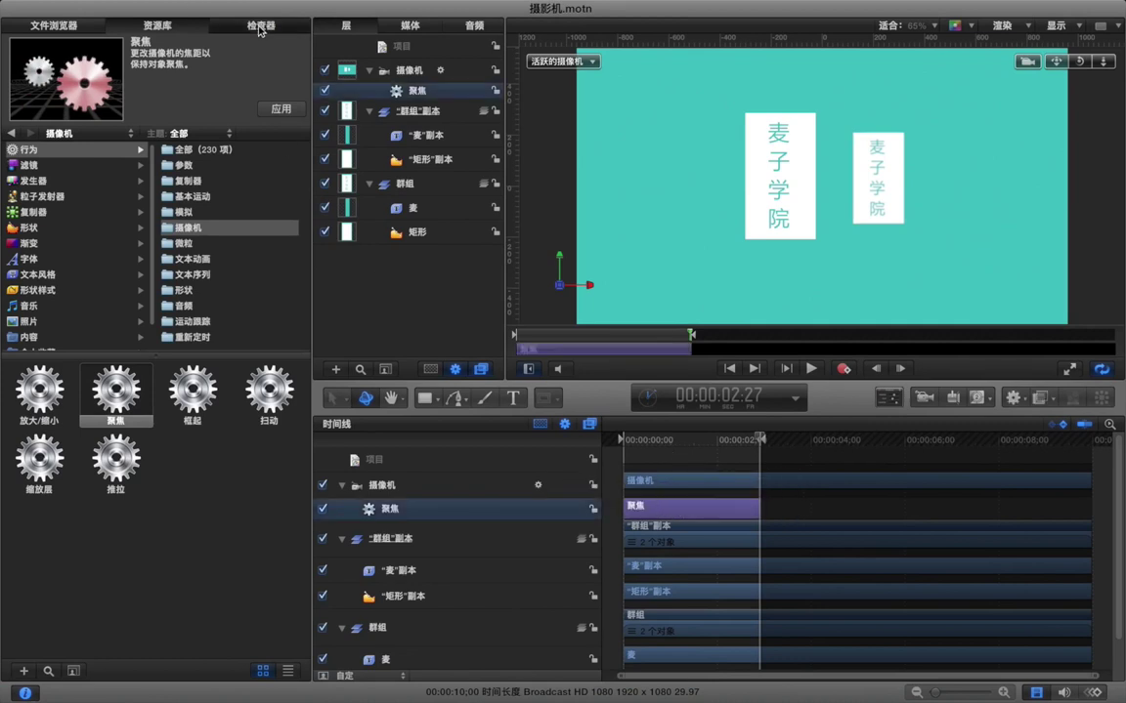
drag(415, 118, 124, 192)
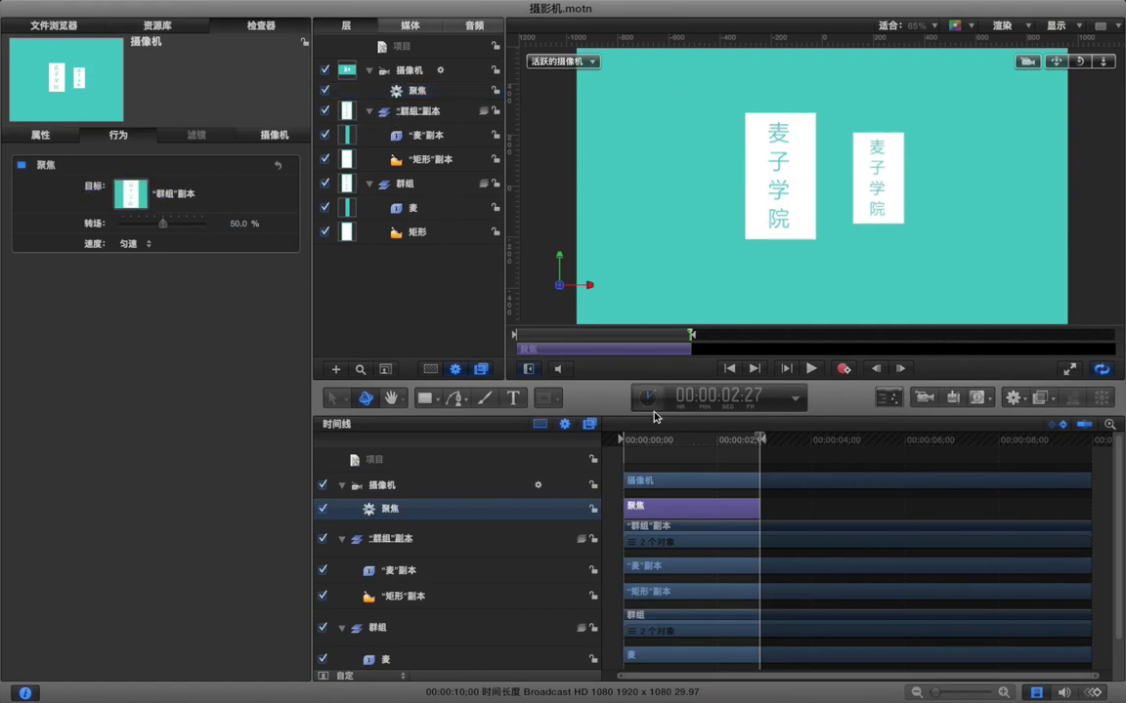
Step: Play the camera's focus change in the normal and enlarged canvas, and restore the standard layout
click(661, 465)
key(space)
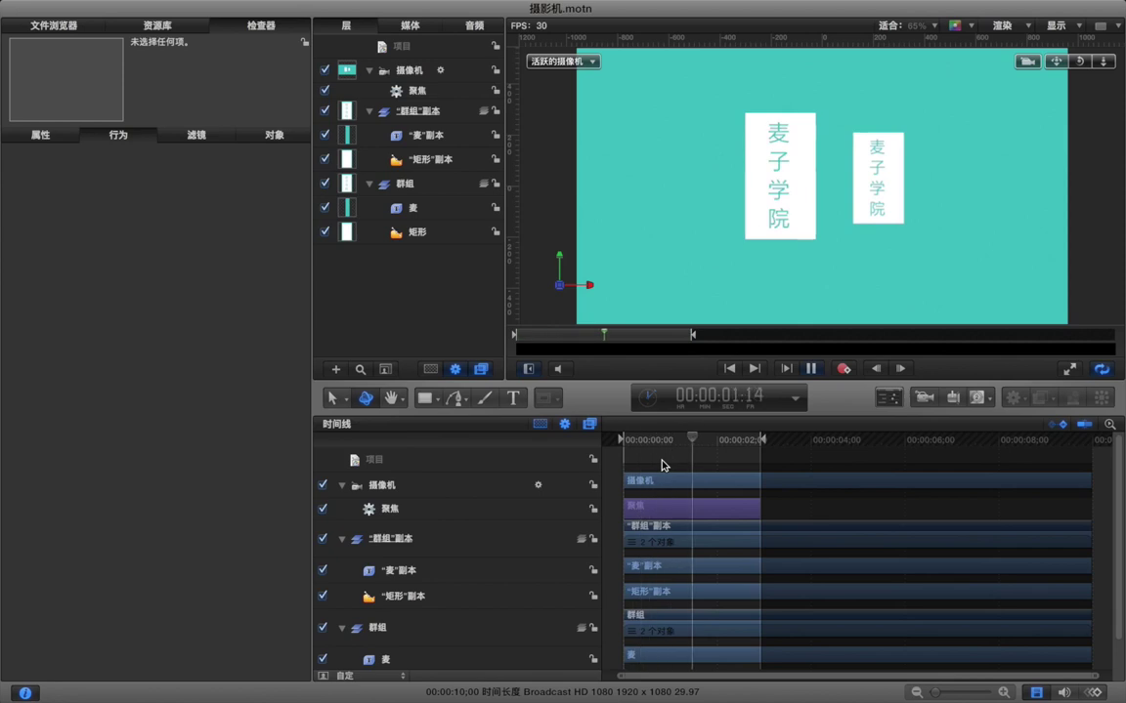
key(space)
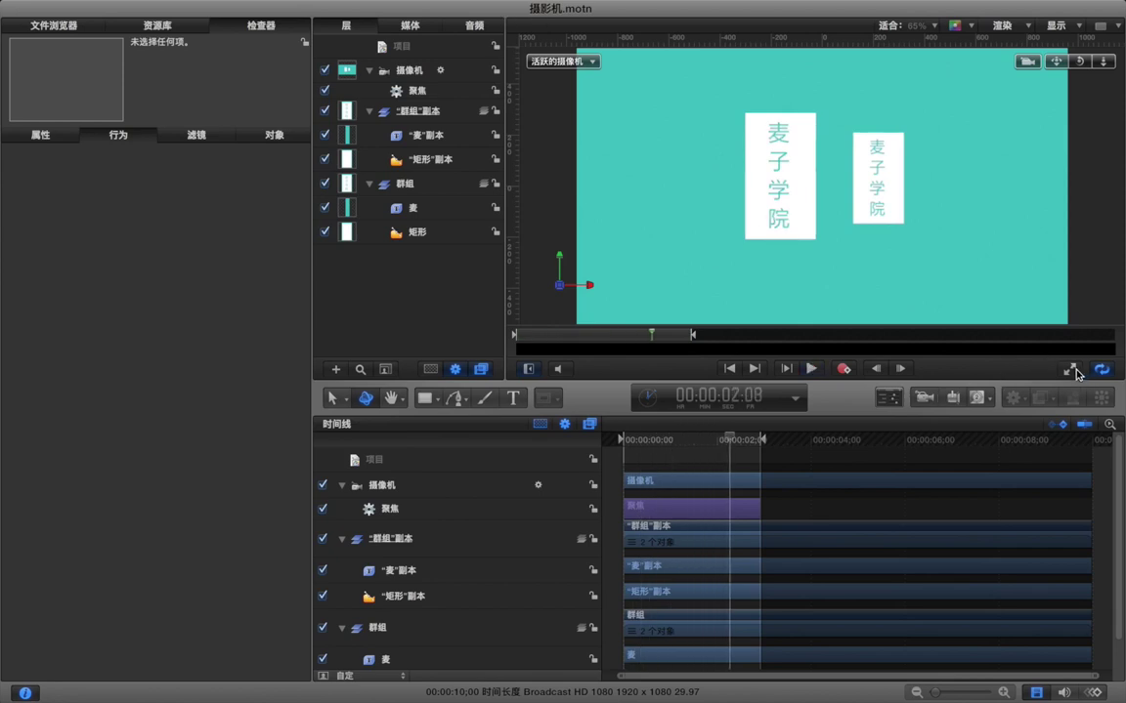
click(1073, 371)
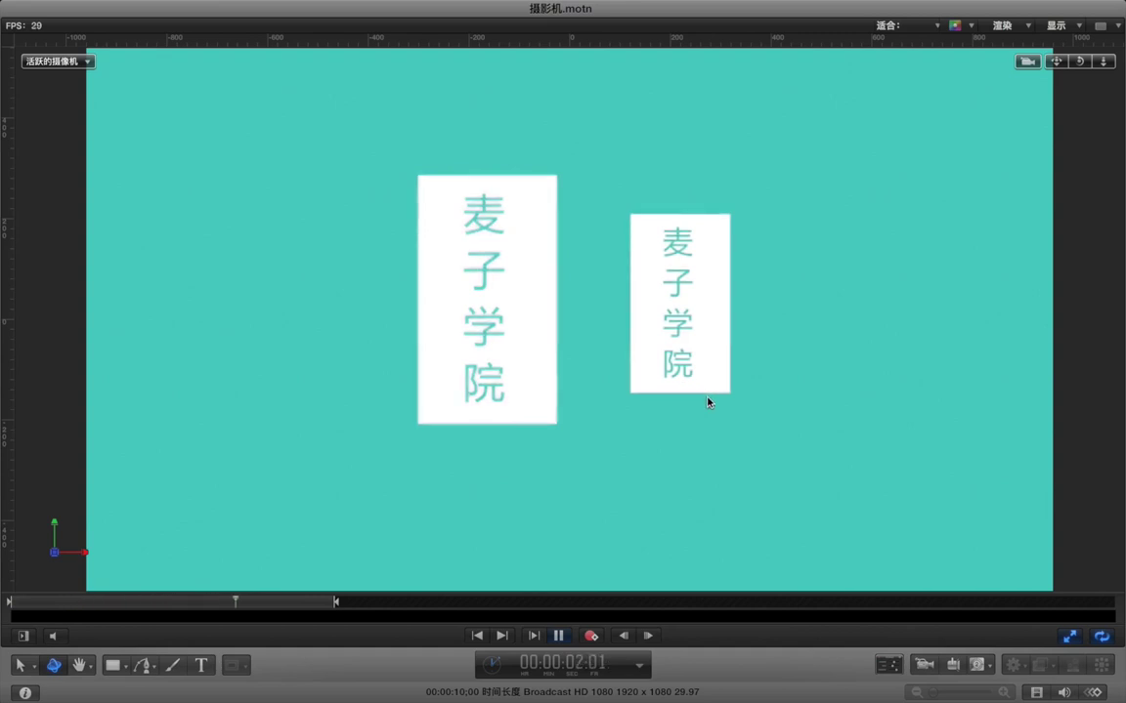
key(Escape)
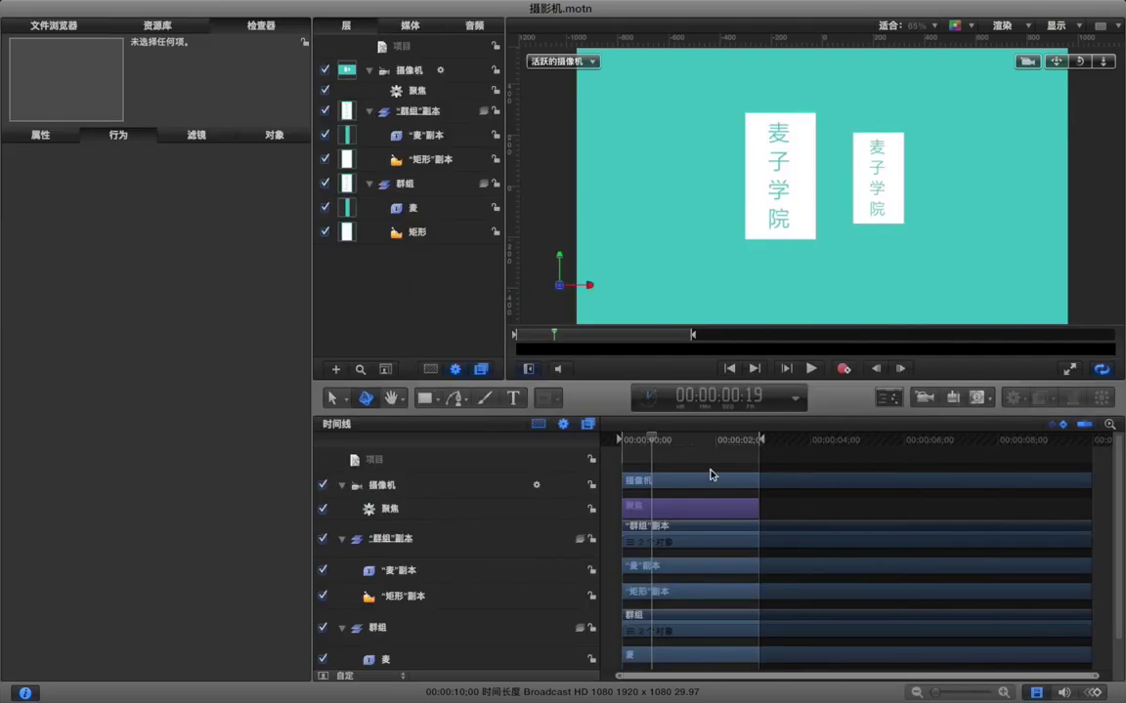
Step: Replace the camera's 聚焦 behaviour with the 框起 behaviour from the library
click(421, 92)
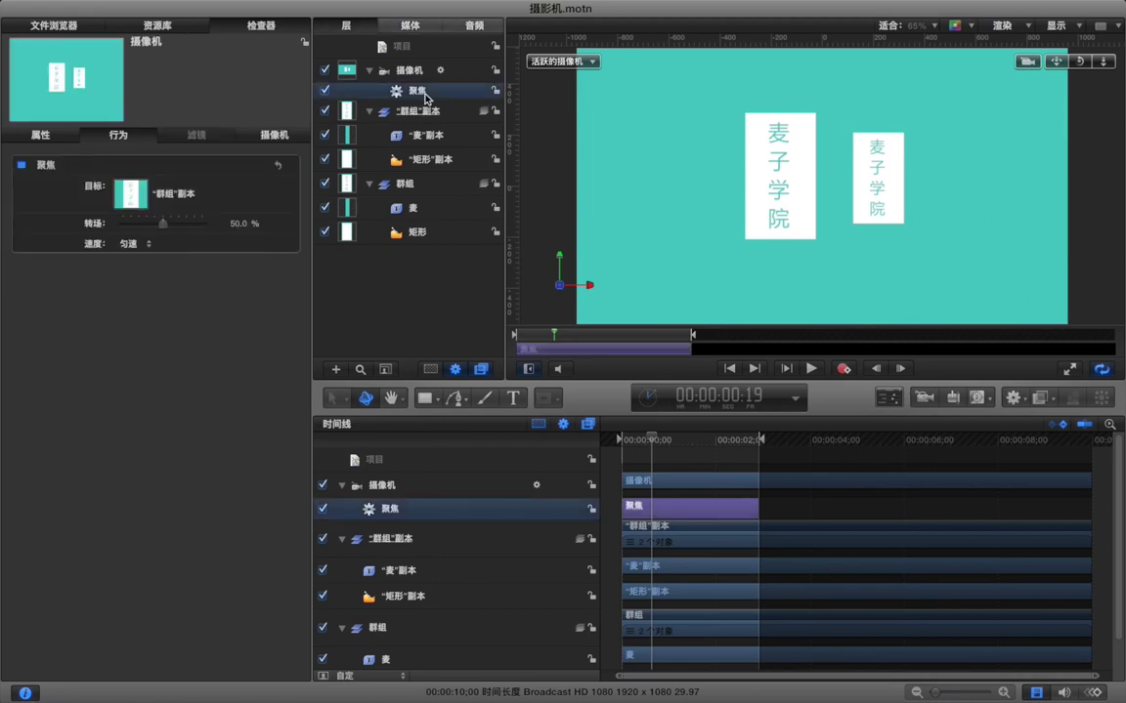
key(Delete)
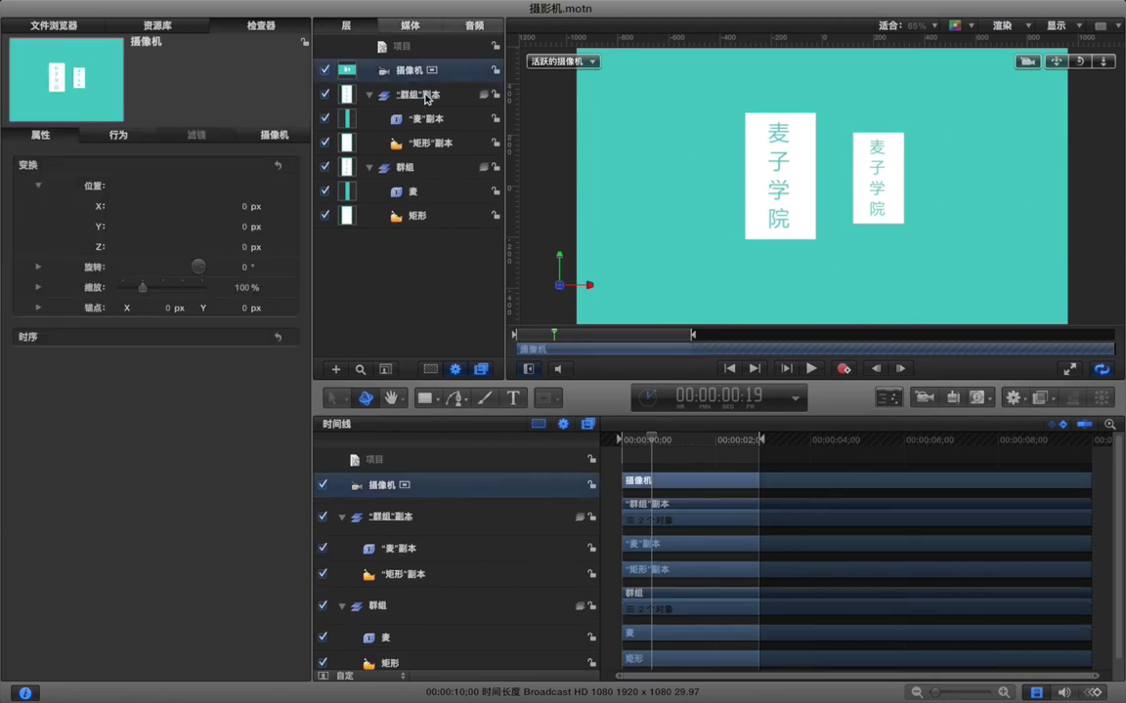
click(158, 25)
click(192, 390)
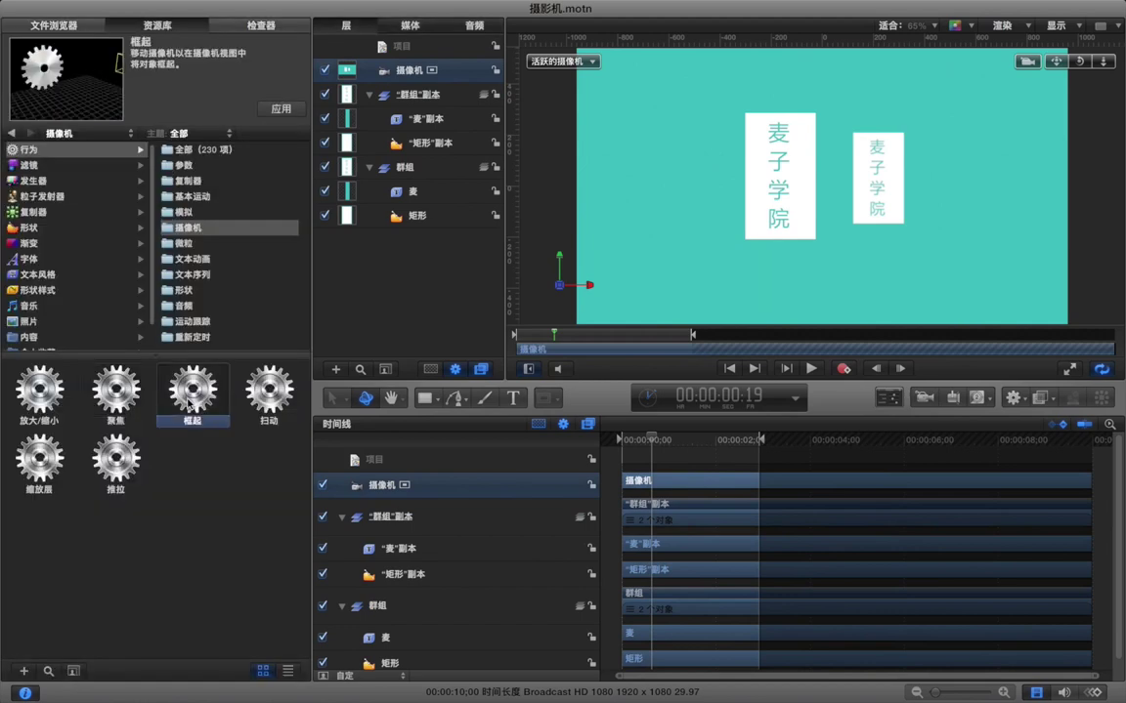
drag(193, 403, 415, 78)
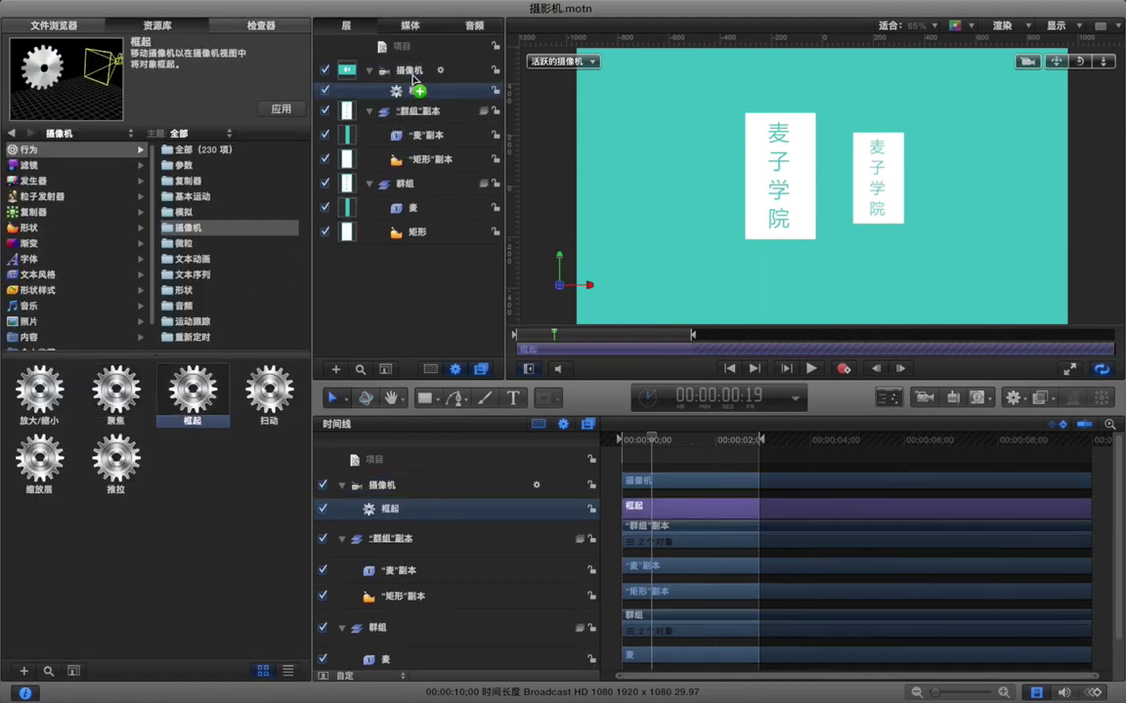
Step: Trim the 框起 behaviour to end at 00:00:02:27 and set the "群组"副本 group as its target (目标)
drag(745, 441, 758, 441)
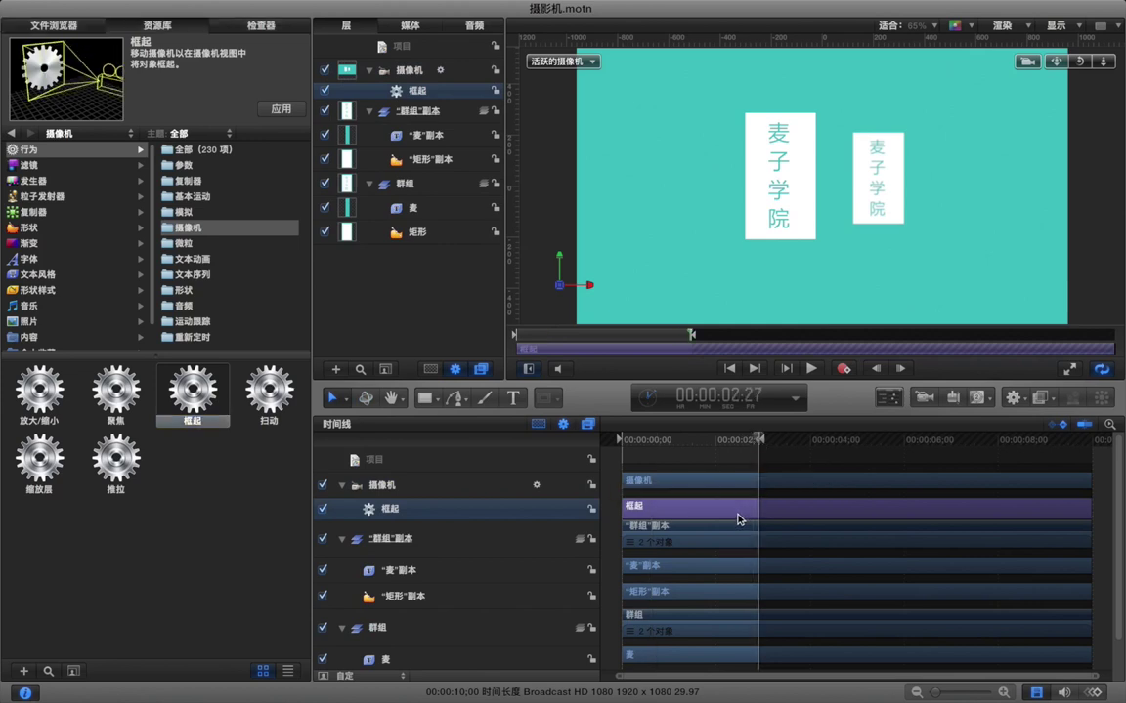
key(o)
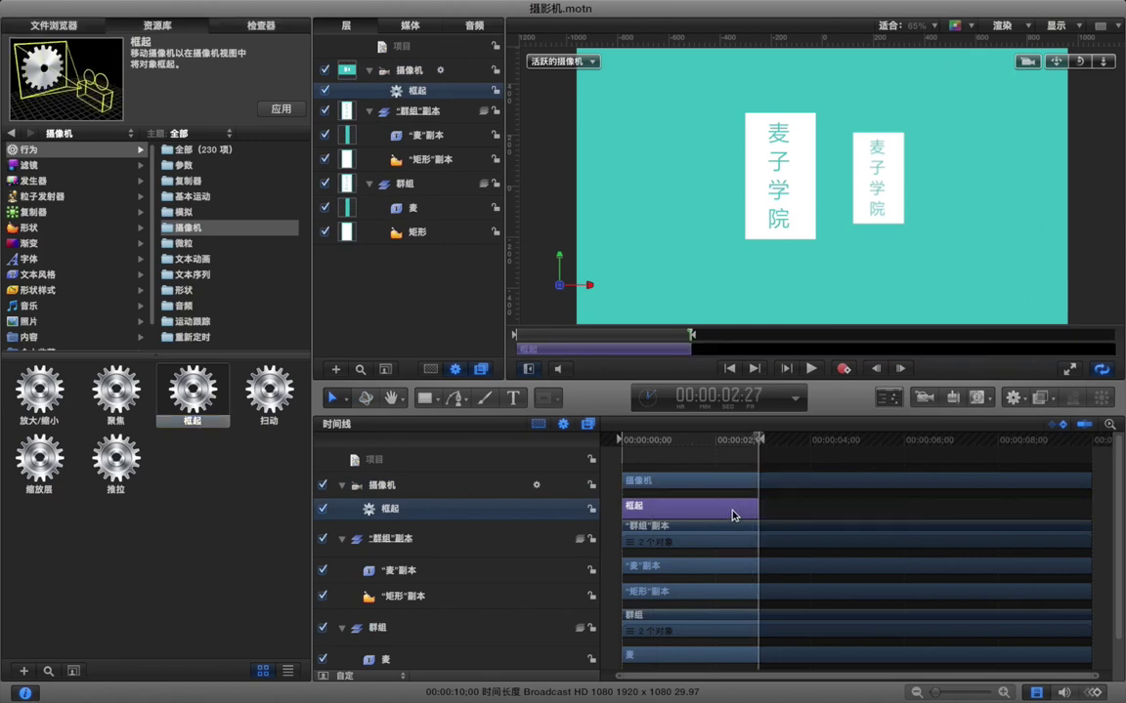
click(261, 26)
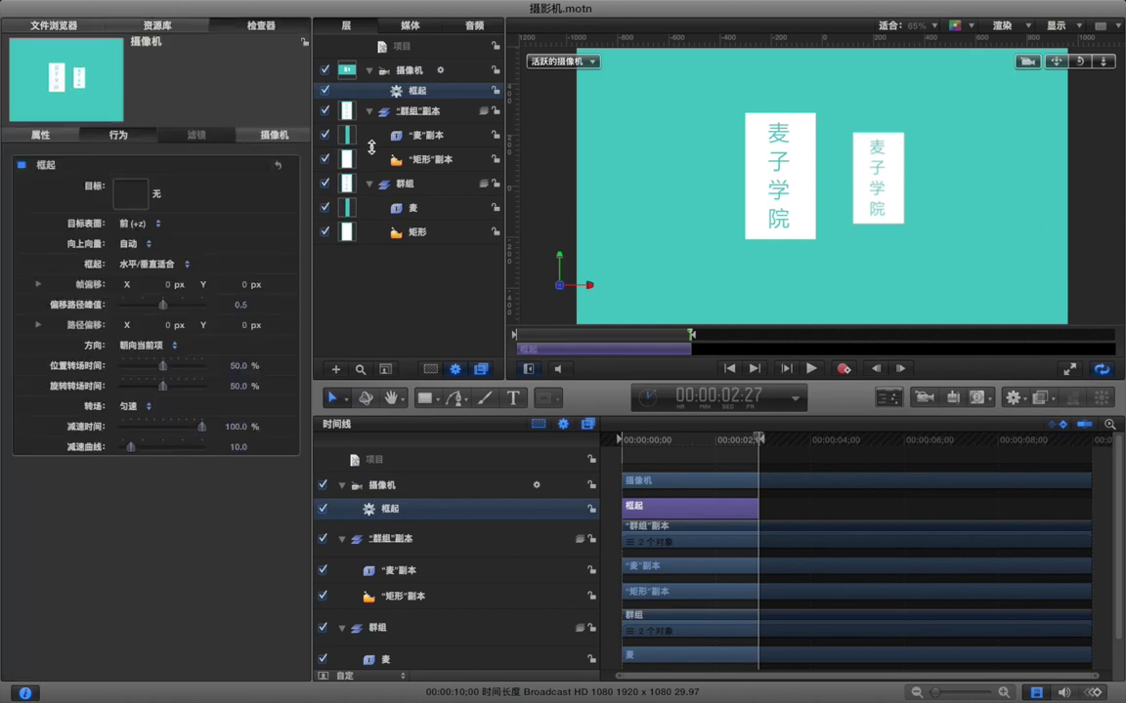
drag(399, 117, 129, 195)
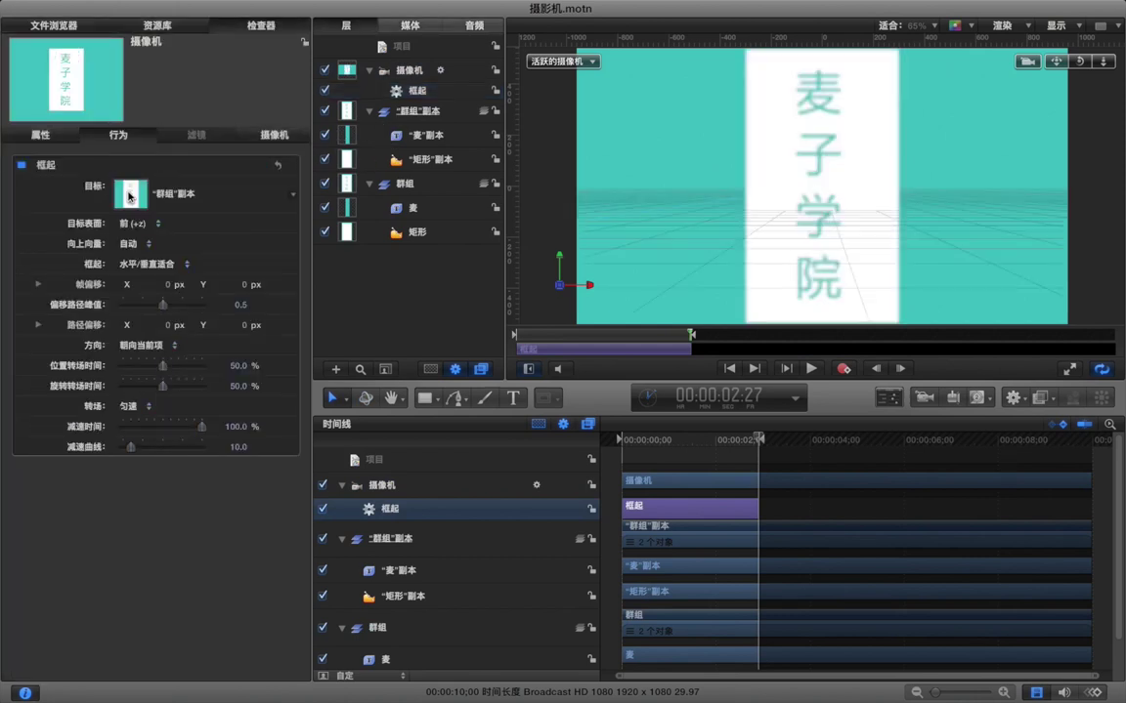
Step: Play the camera's 框起 move onto the target card and stop the playback
click(715, 460)
key(space)
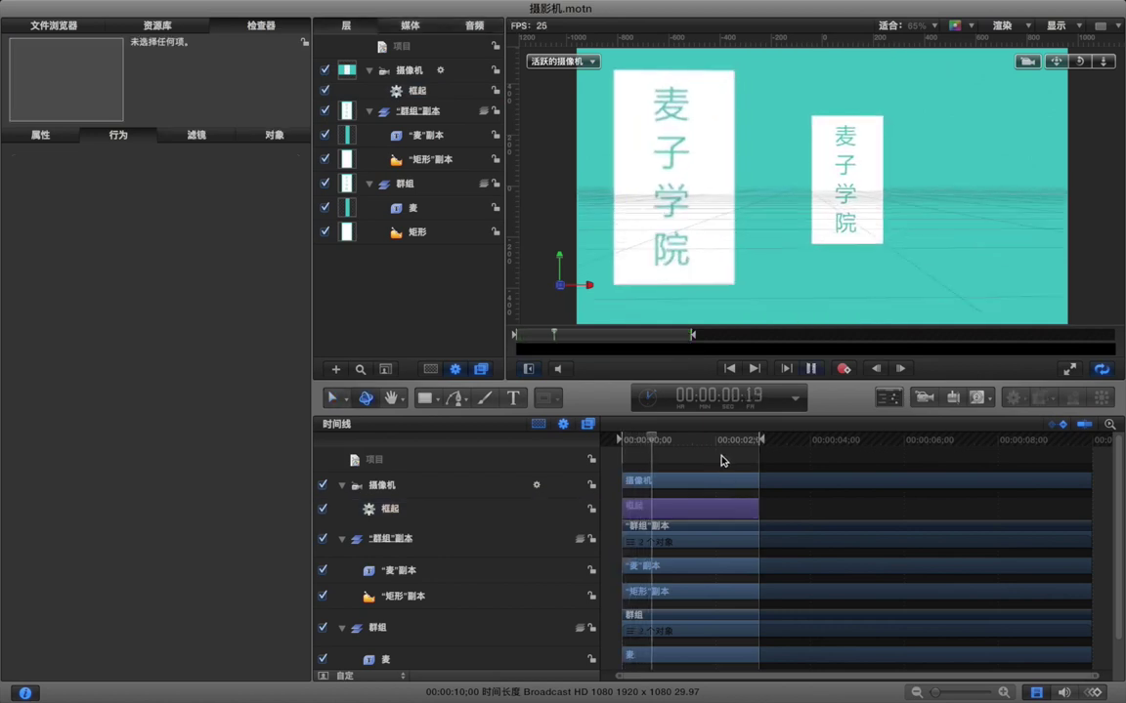
key(space)
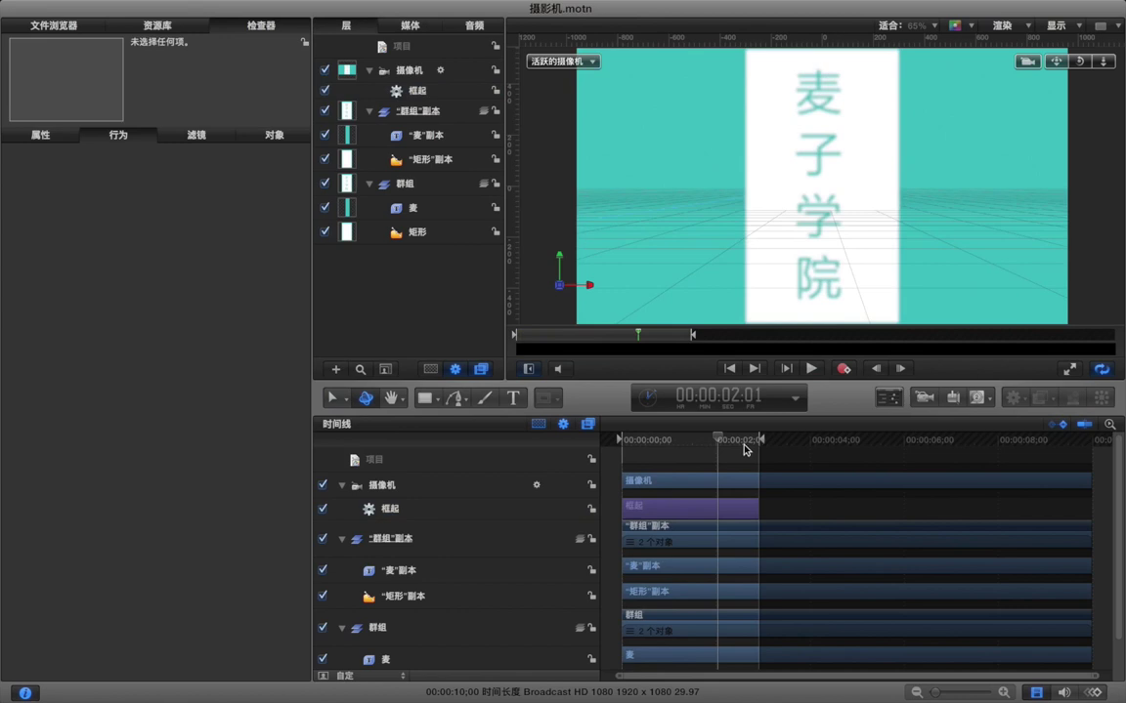
Step: Turn off 景深 in the canvas render options
click(1052, 29)
click(1006, 27)
click(1007, 27)
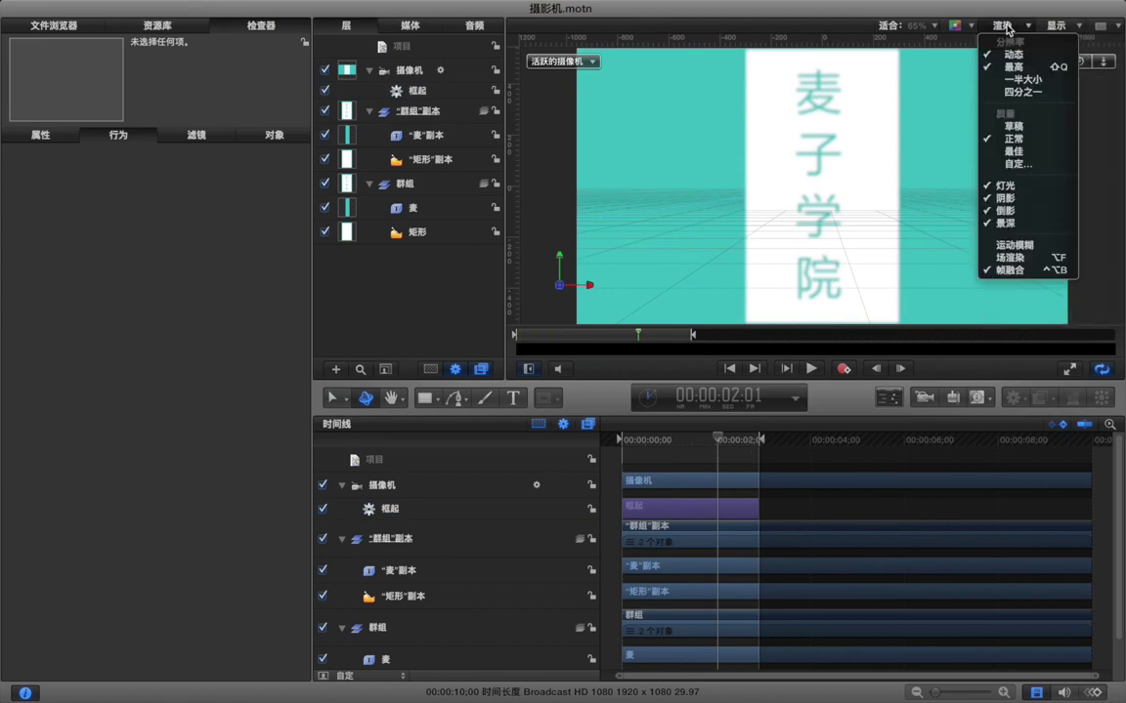
click(1013, 224)
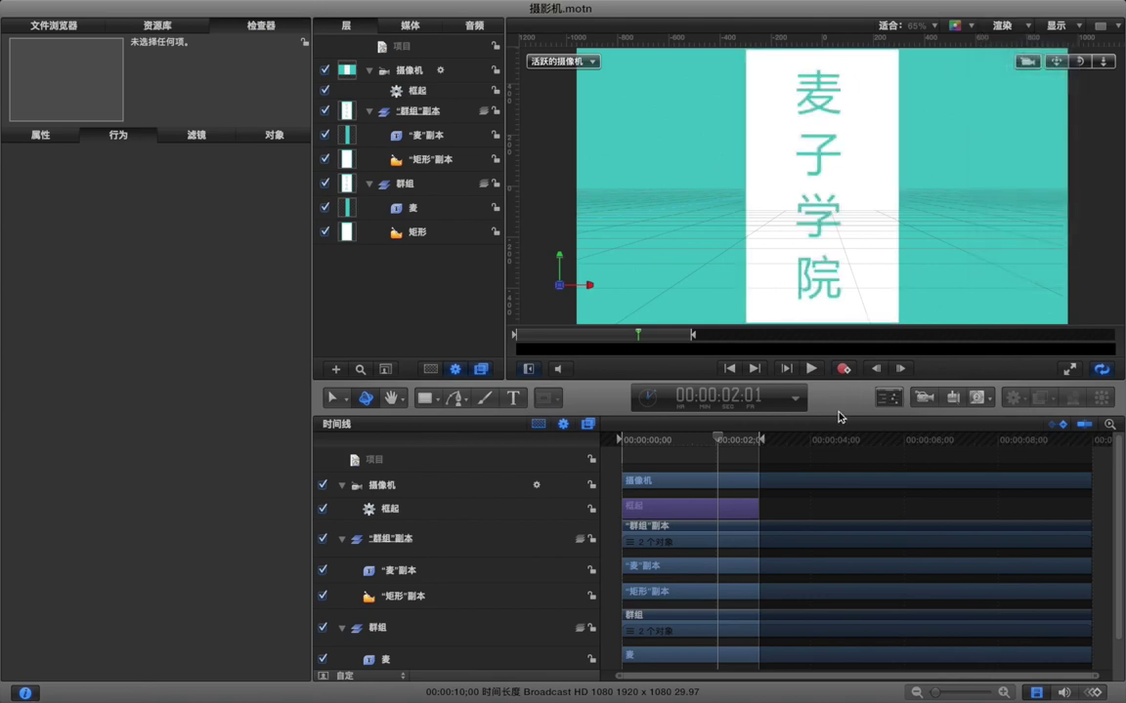
Step: Play the 框起 camera move without depth of field in the normal and enlarged canvas, and restore the standard layout
key(space)
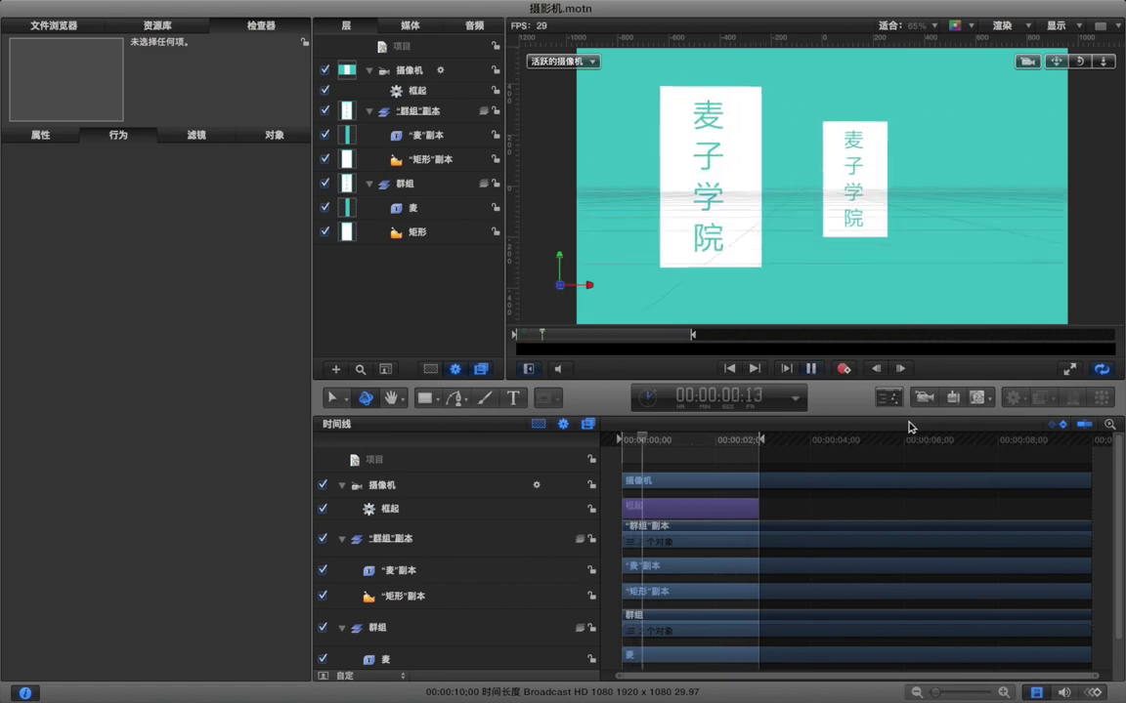
click(1069, 372)
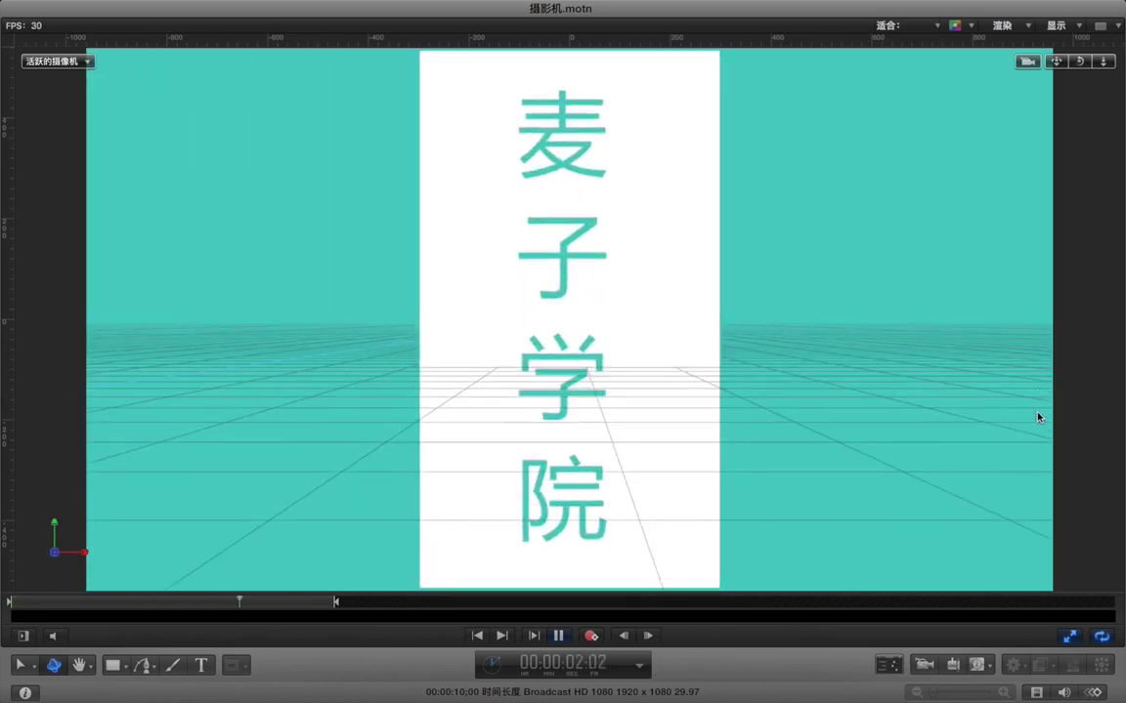
click(1069, 636)
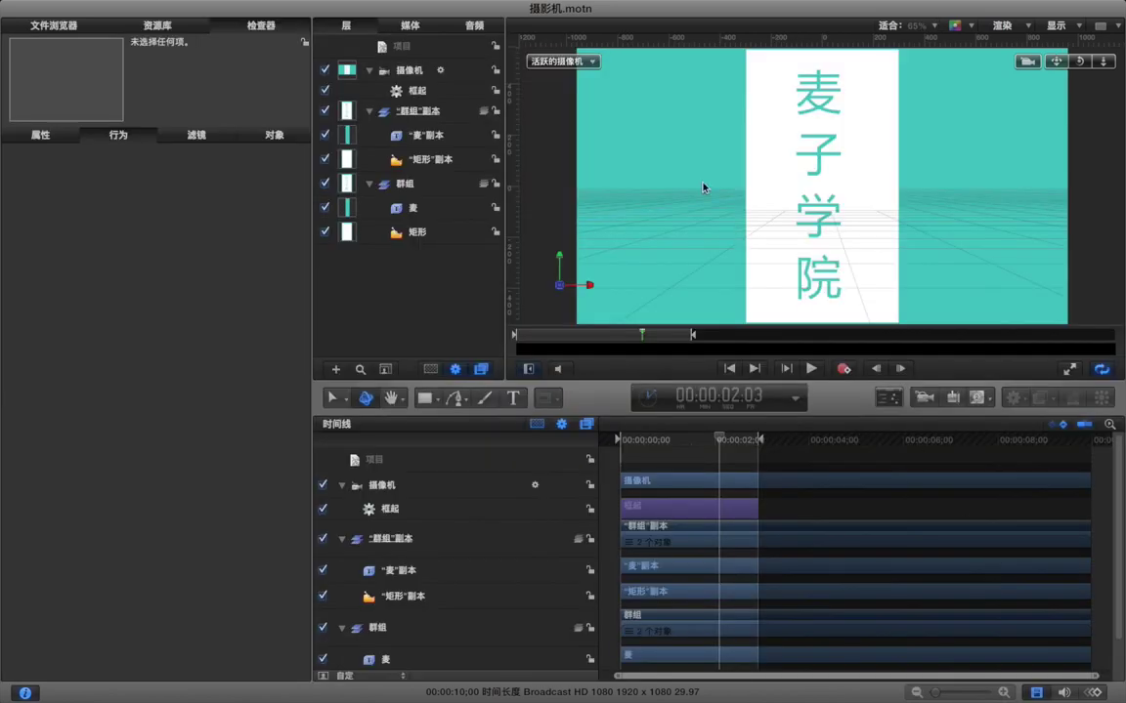
Step: Switch the canvas to the 上 view and select the camera to examine its whole motion path
click(559, 259)
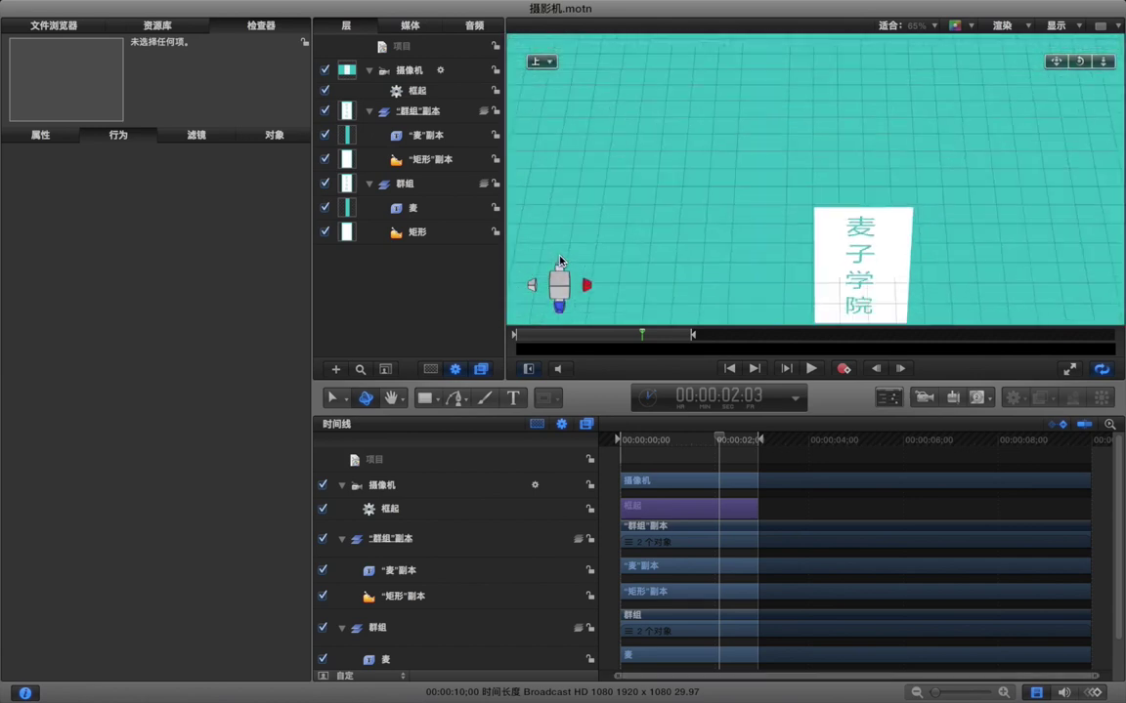
scroll(709, 230, down, 3)
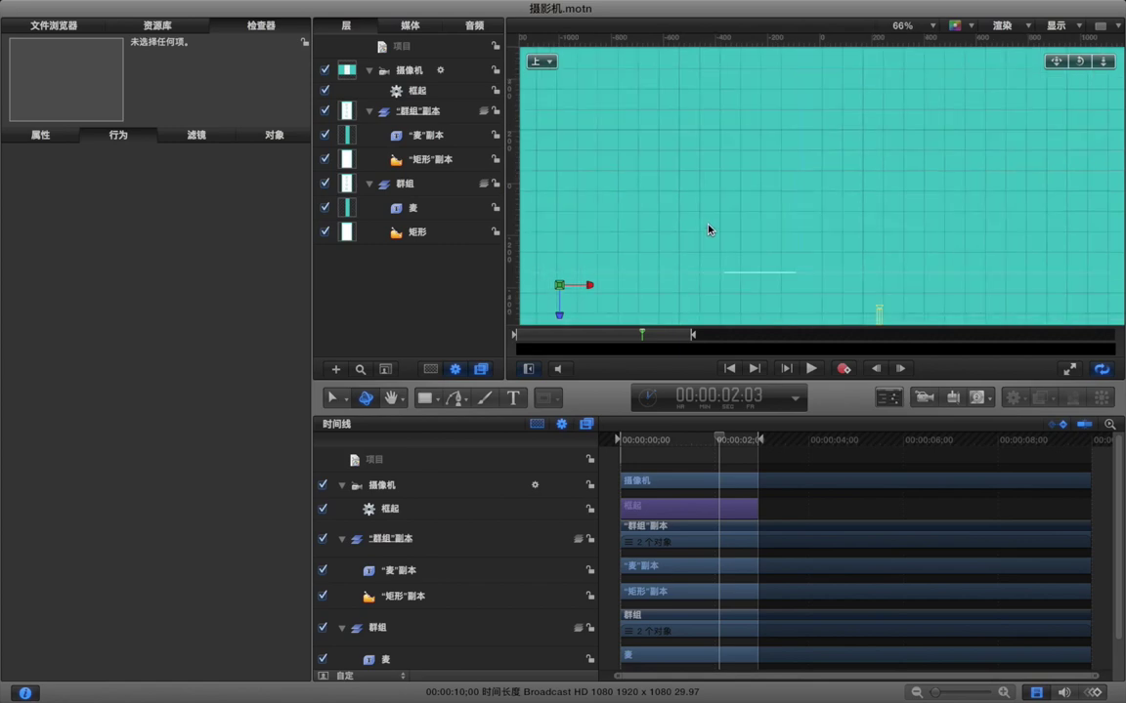
click(706, 510)
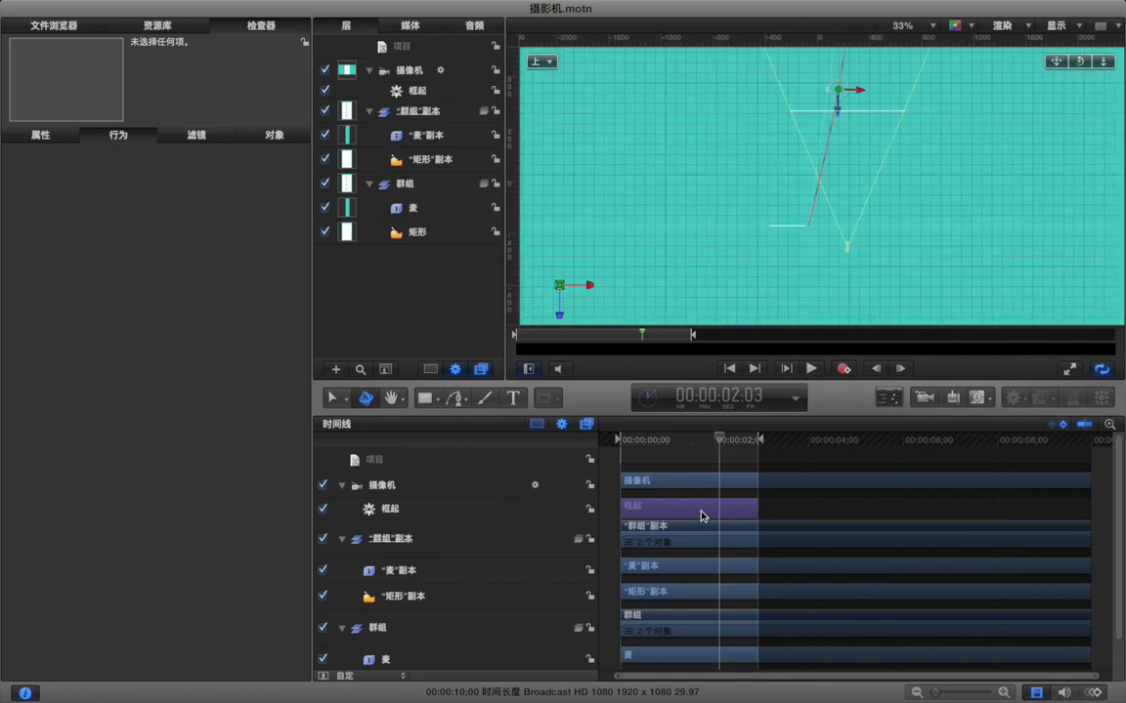
click(707, 482)
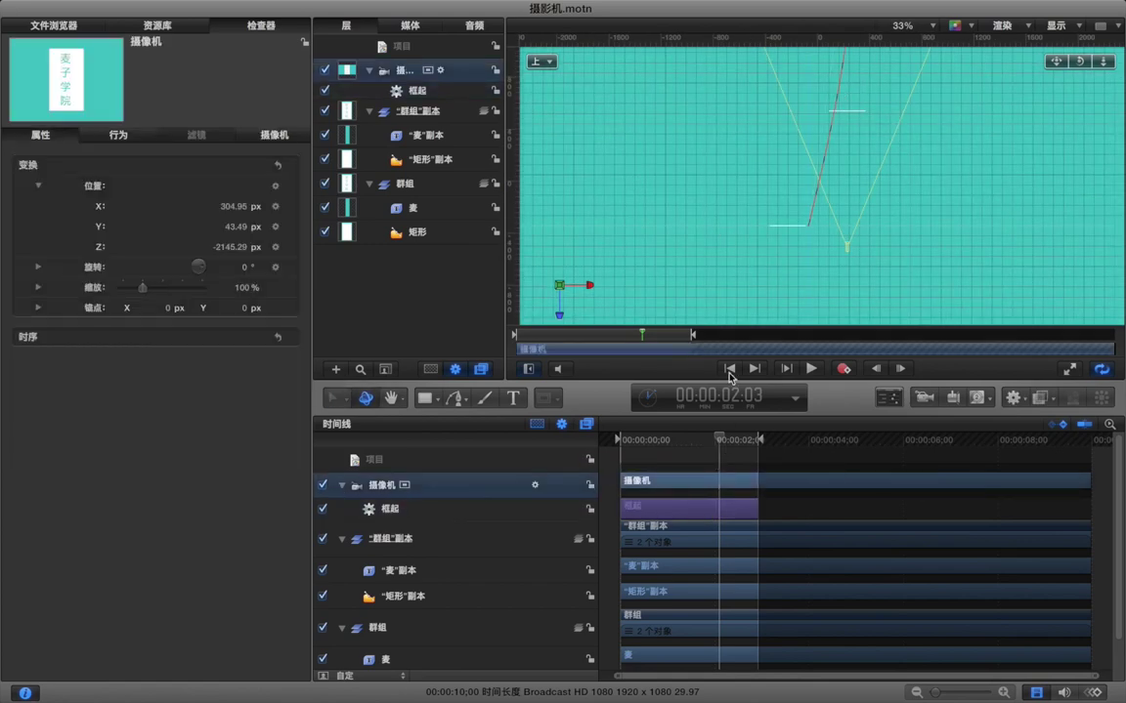
scroll(732, 273, down, 3)
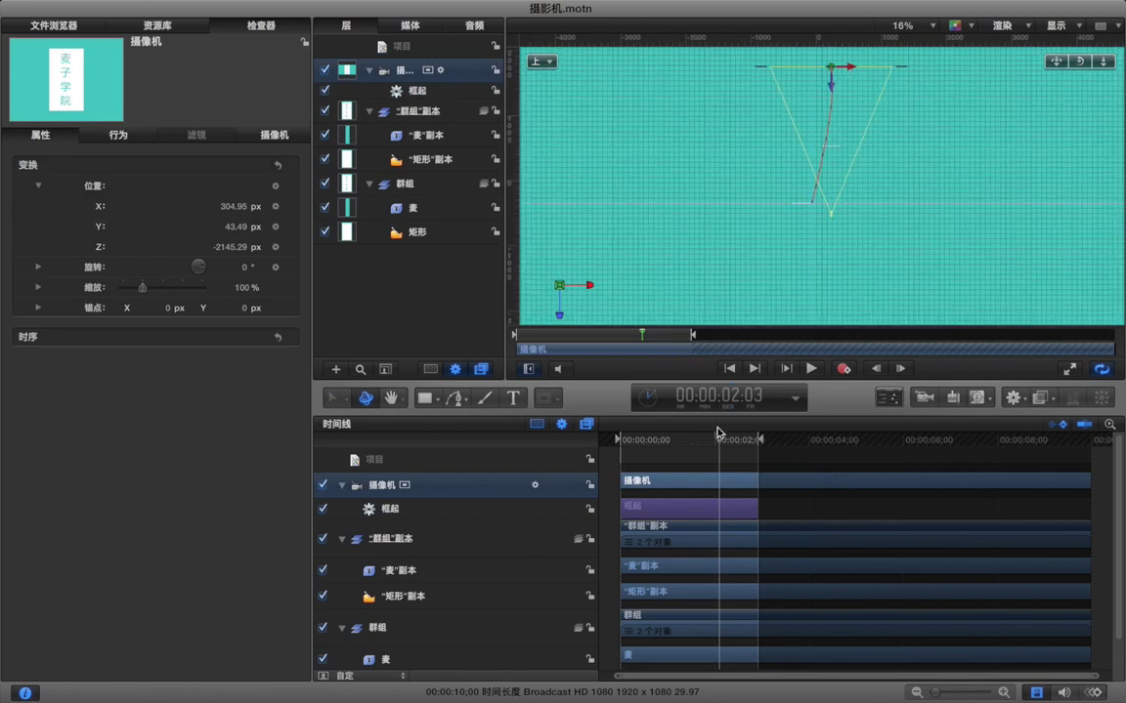
Step: Play the camera move from the start in the 上 view and examine its curved path in the enlarged canvas
drag(719, 440, 614, 442)
key(space)
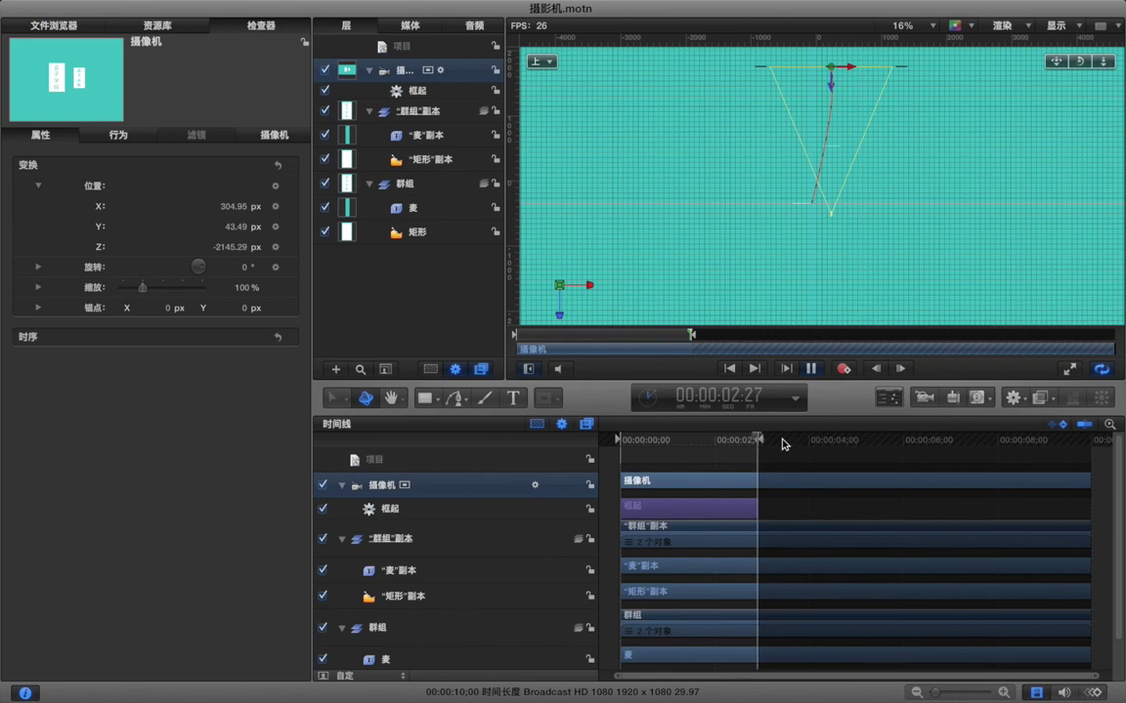
click(1069, 369)
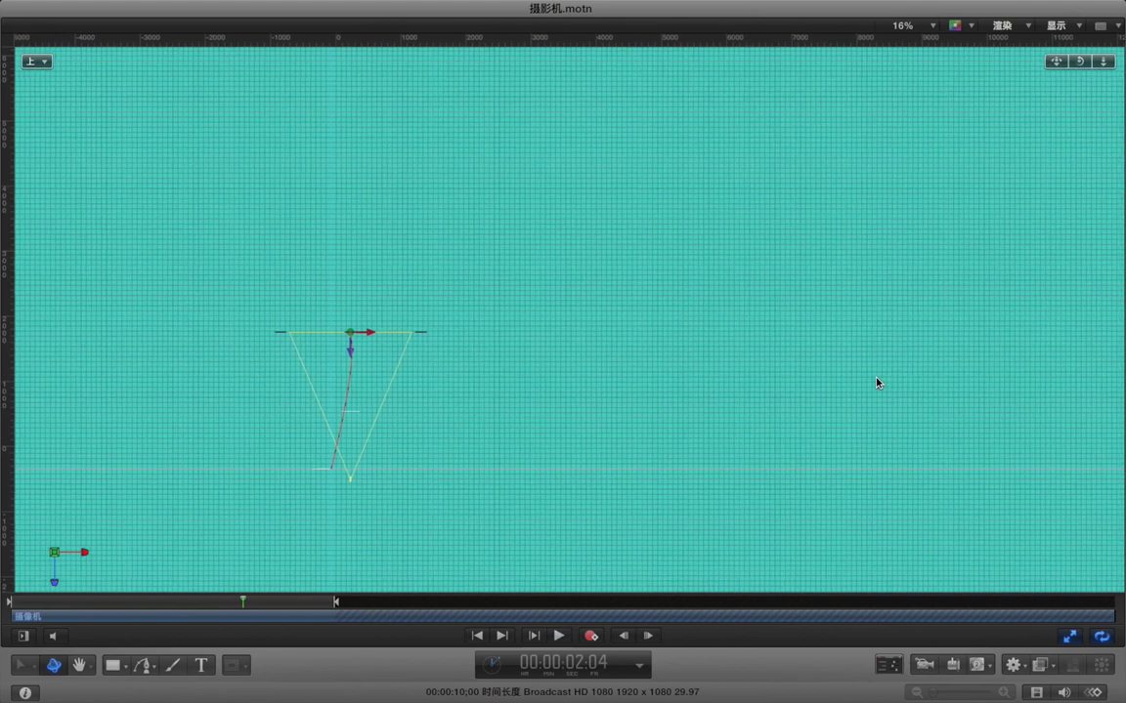
scroll(876, 383, up, 5)
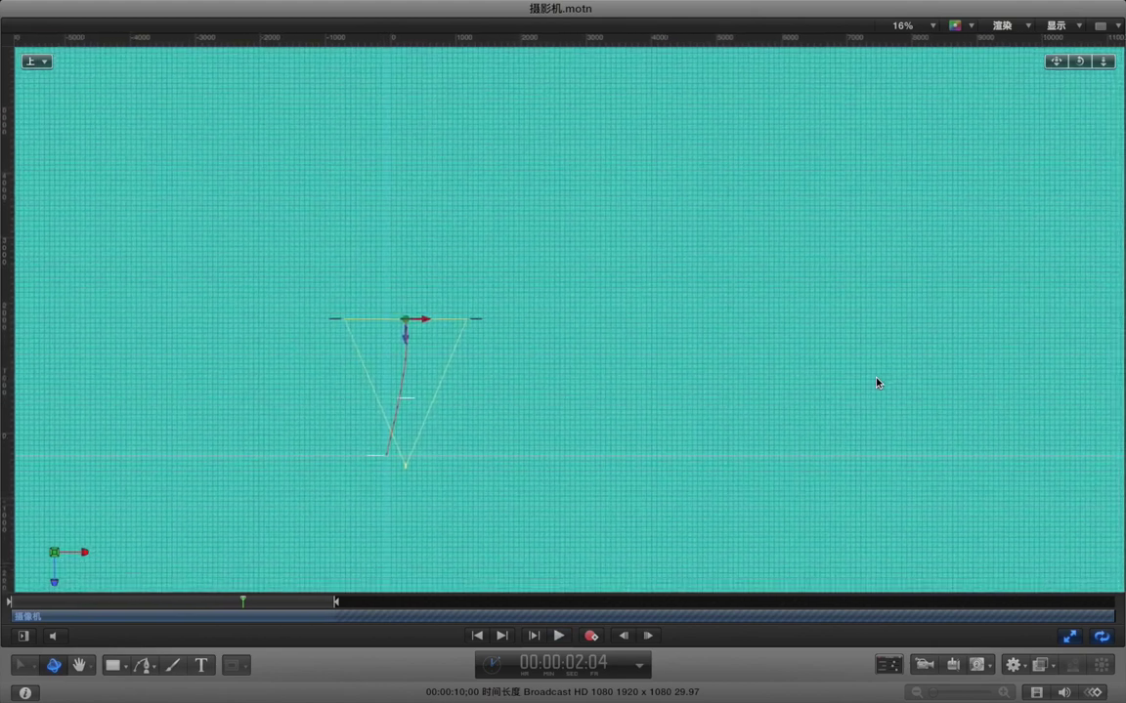
scroll(877, 383, up, 2)
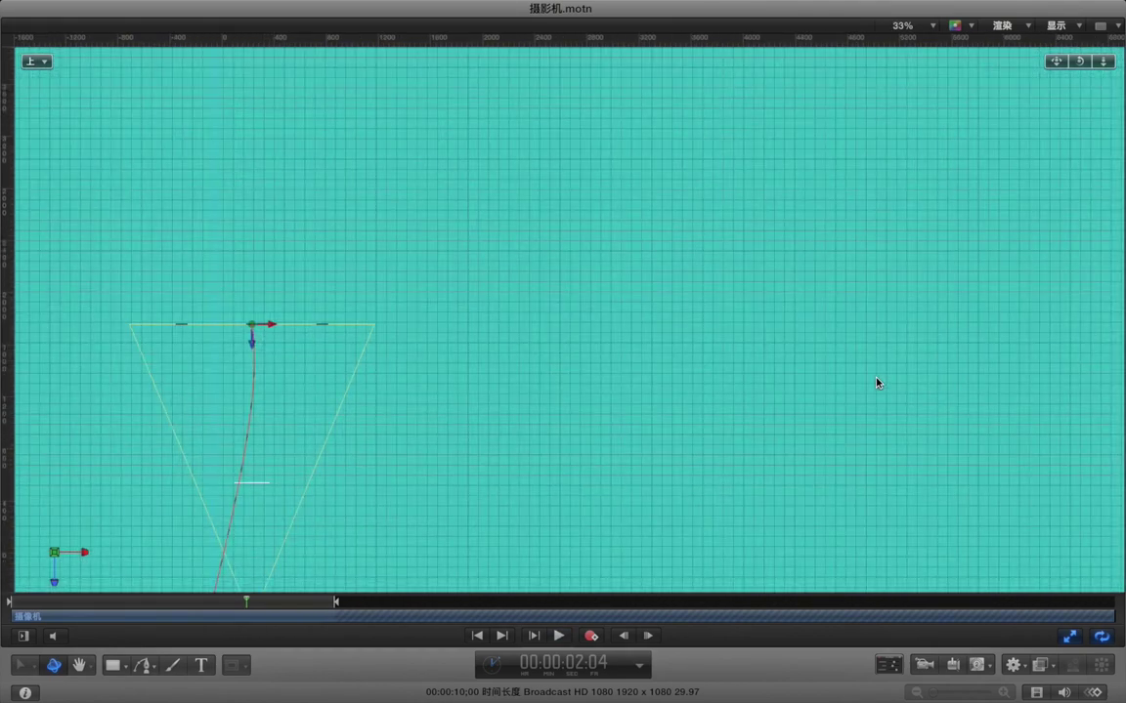
scroll(877, 383, left, 5)
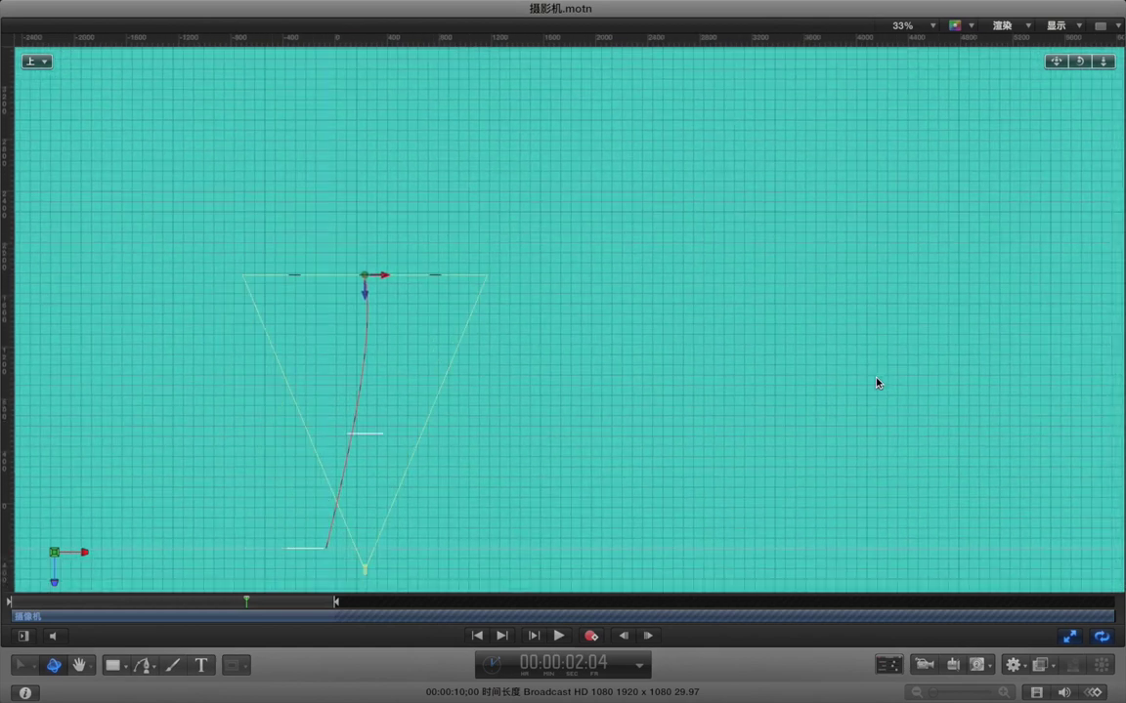
Step: Centre the camera and its curved motion path in the enlarged 上 view and play the move to examine it
scroll(876, 383, left, 5)
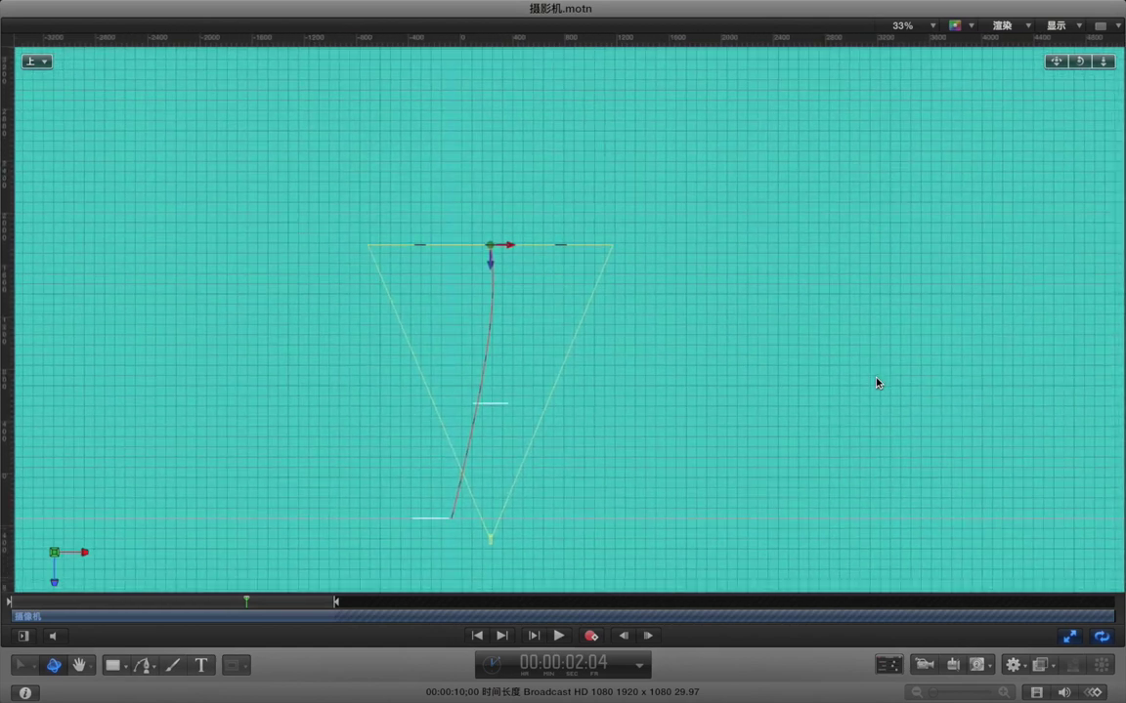
scroll(877, 383, left, 1)
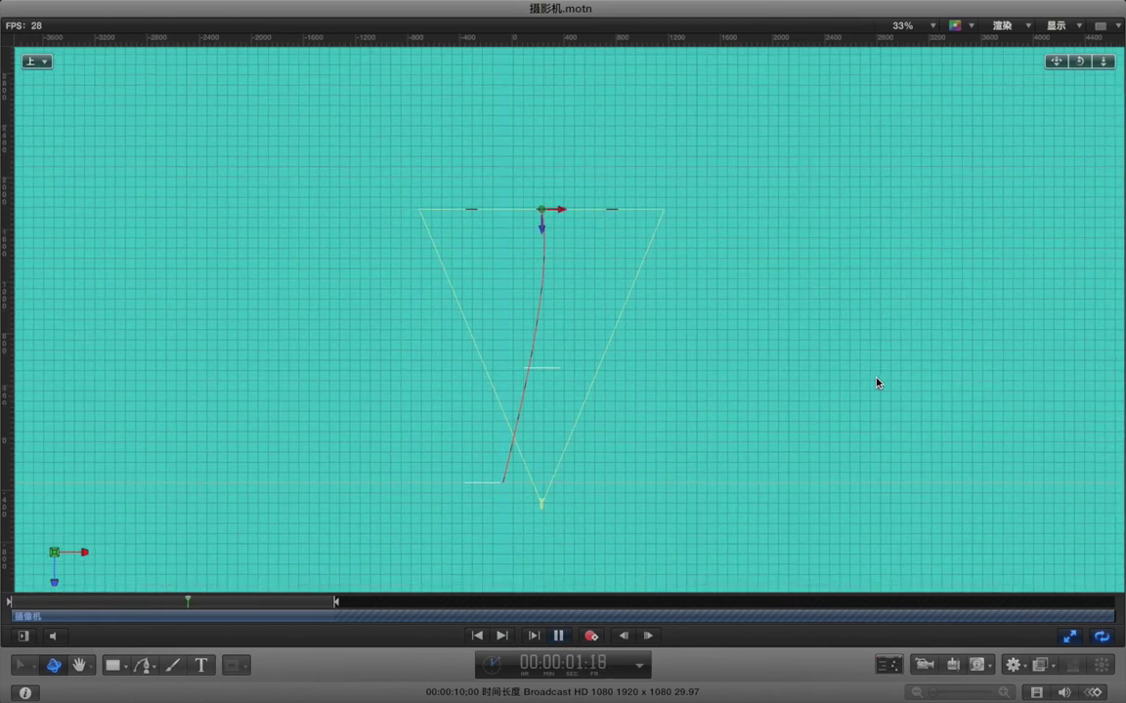
scroll(877, 383, left, 3)
scroll(876, 383, down, 3)
scroll(876, 383, left, 2)
scroll(877, 383, down, 2)
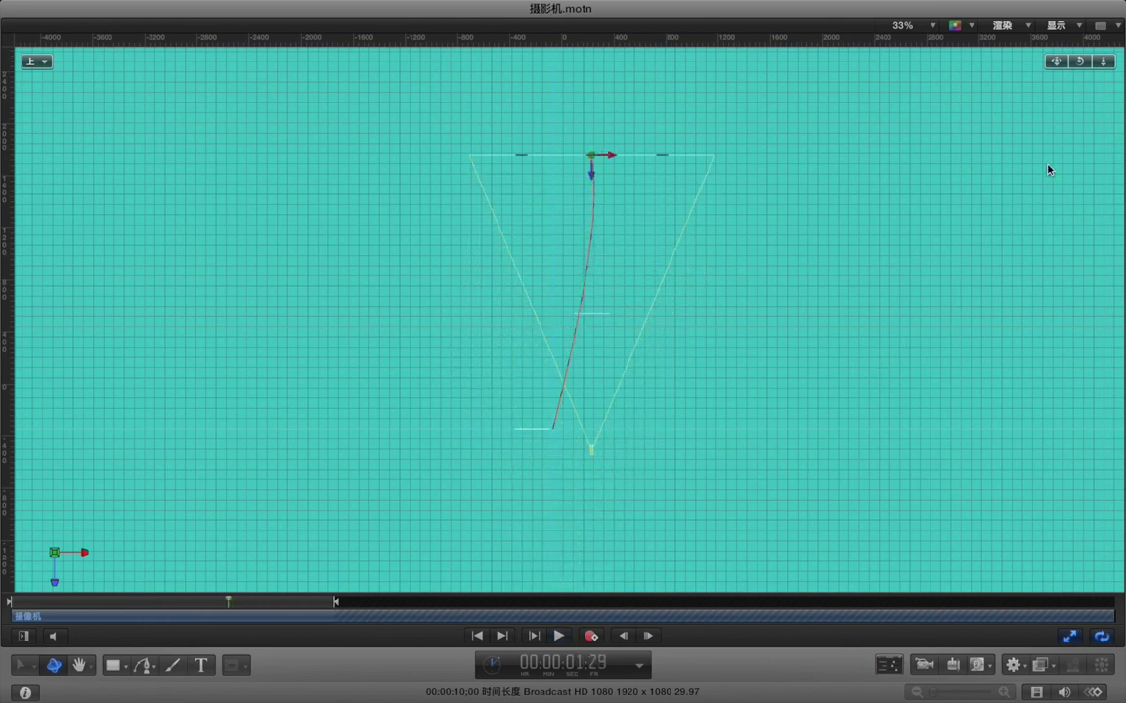
Step: Play the 框起 move in the 活跃的摄像机 view and restore the standard layout
click(44, 66)
click(68, 66)
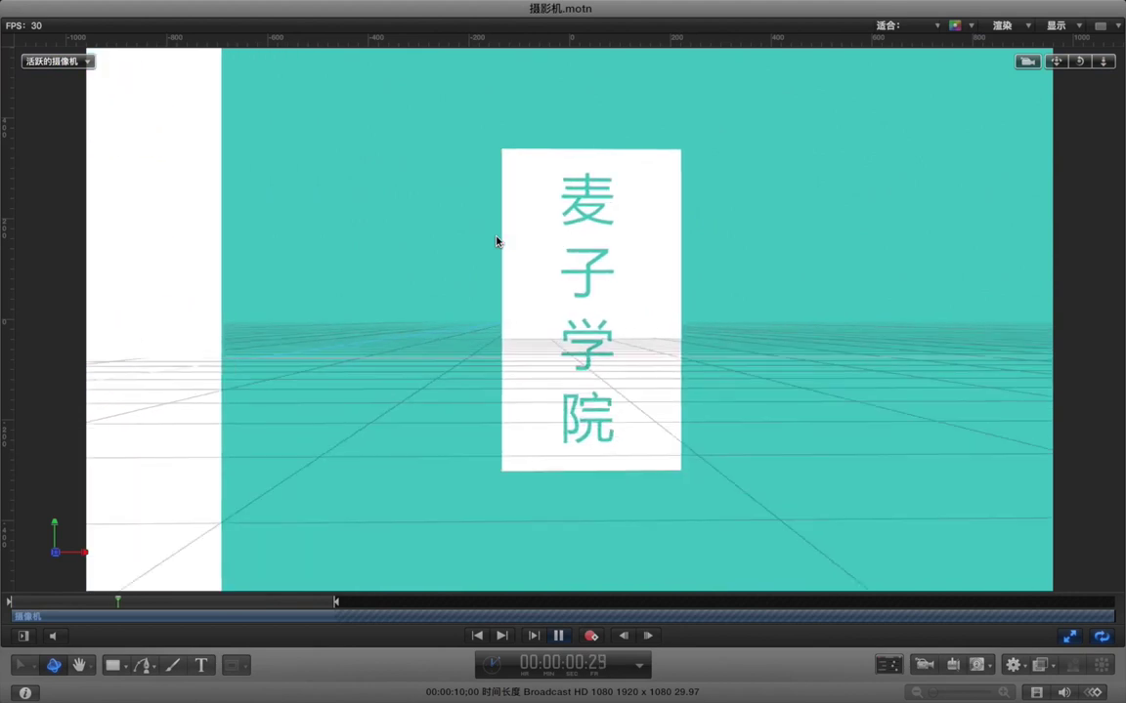
click(1070, 637)
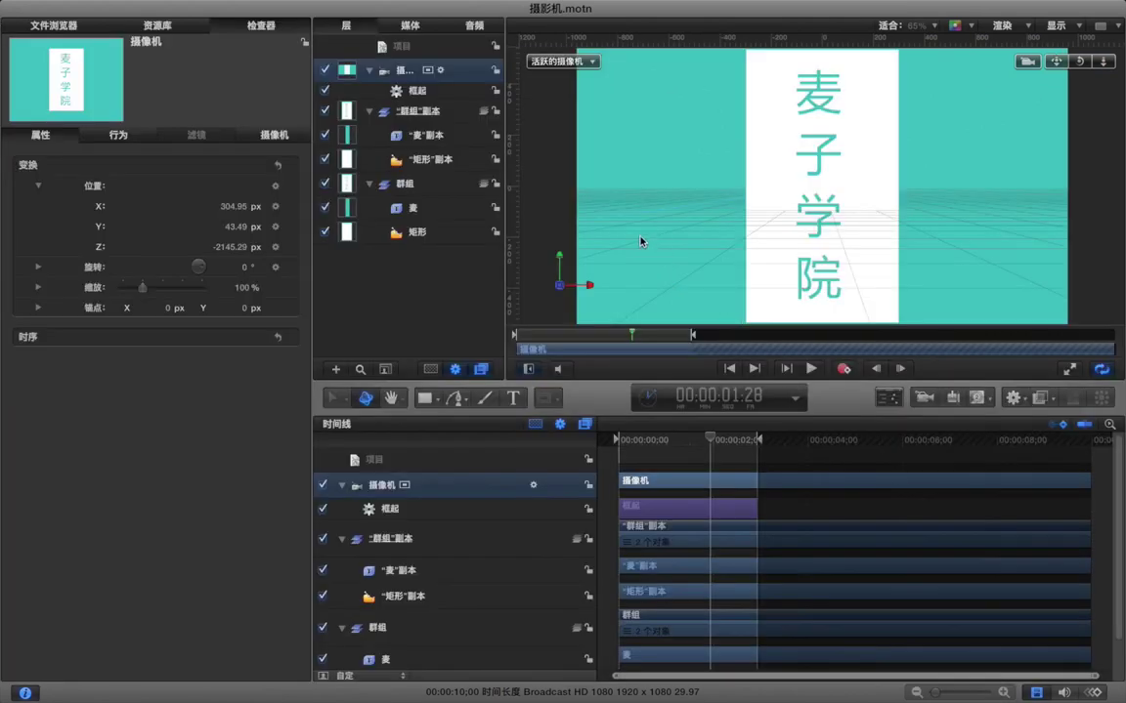
Step: Delete the 框起 behaviour from the camera and trim the camera's clip to end at 00:00:02:28
click(666, 510)
key(Delete)
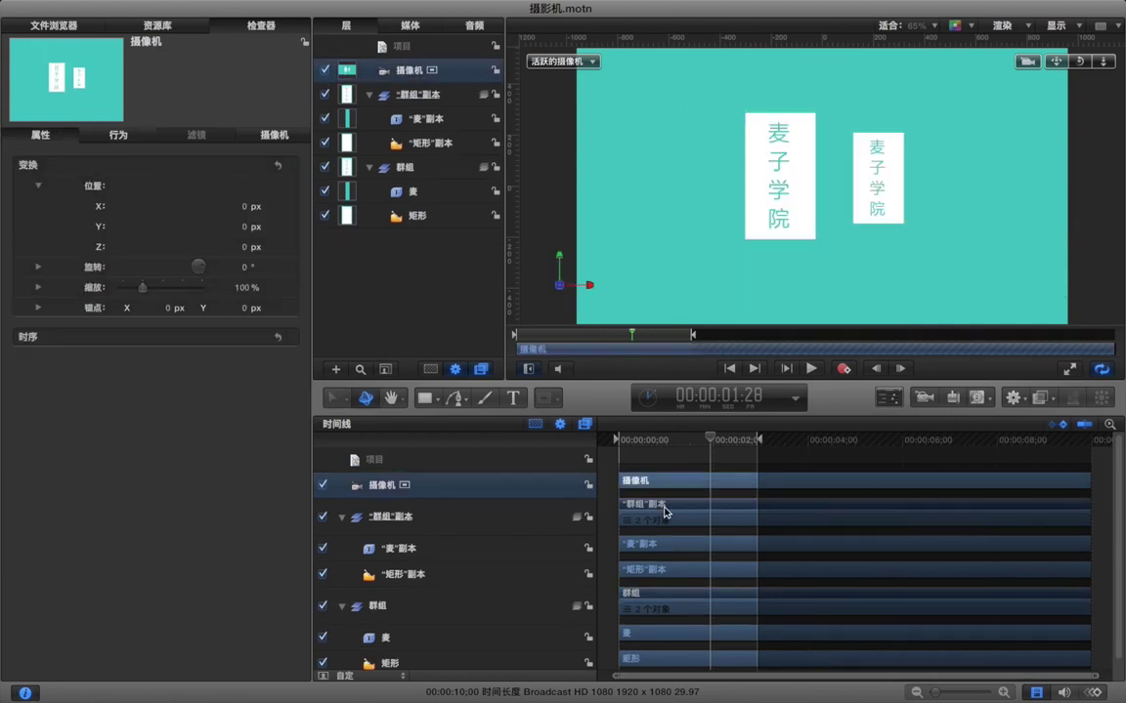
drag(716, 439, 757, 433)
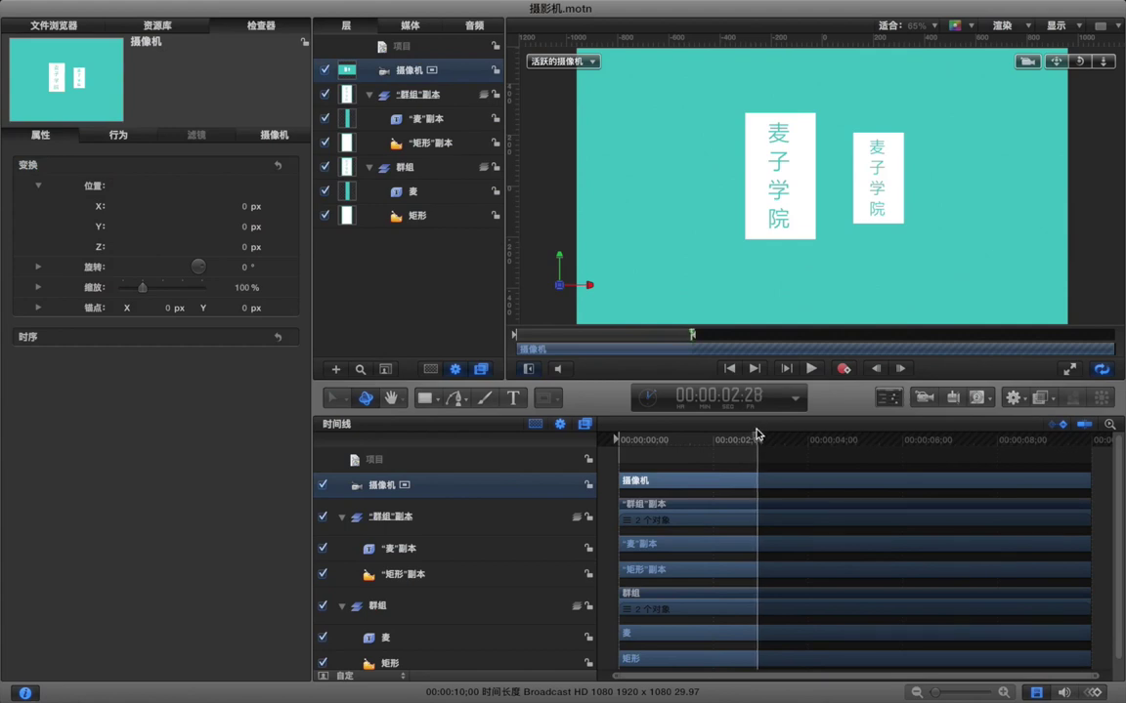
key(alt+bracketright)
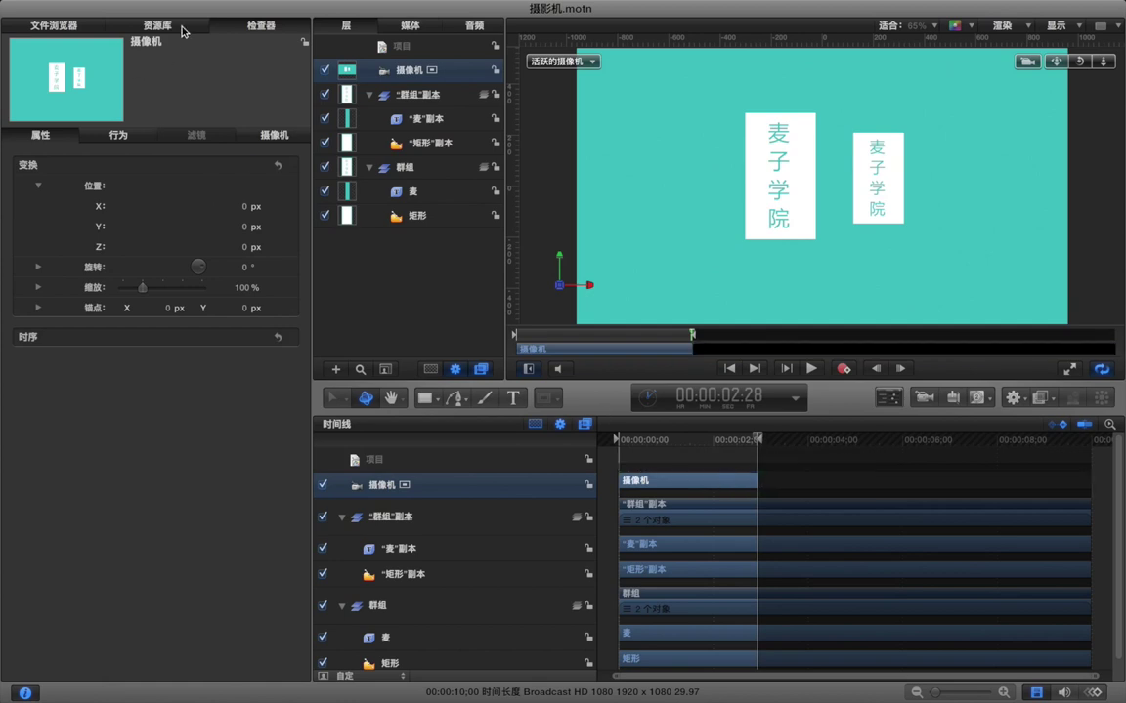
Step: Apply the 扫动 behaviour from the 摄像机 behaviours to the camera layer
key(super+2)
click(267, 394)
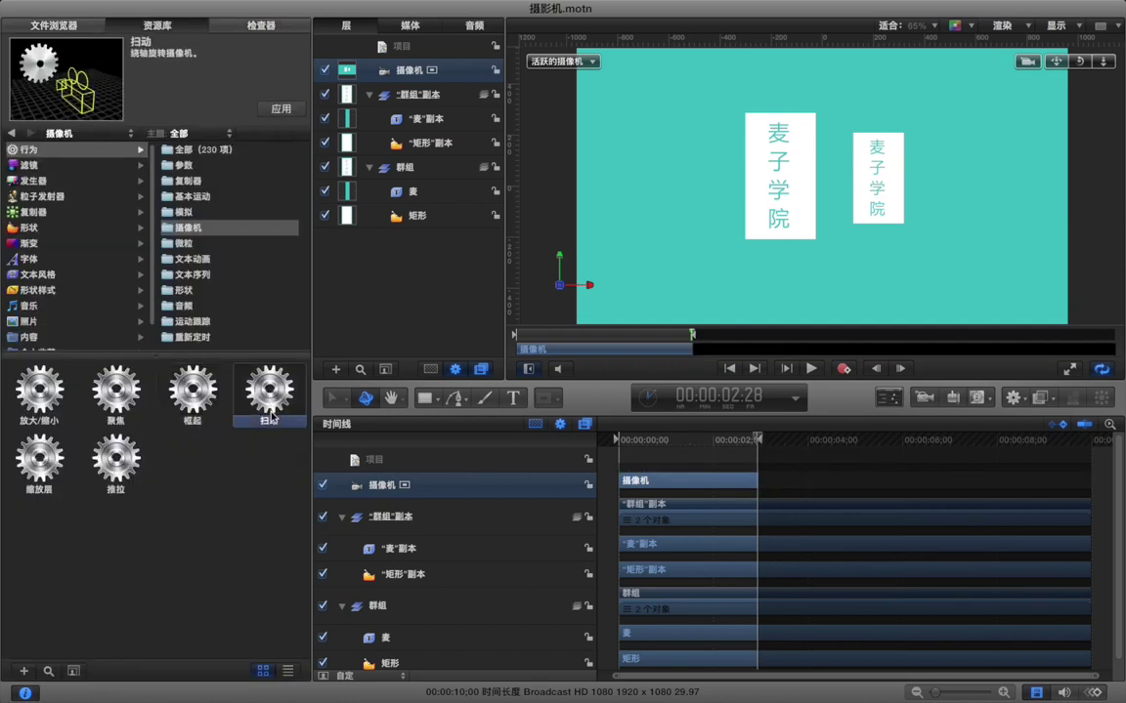
drag(266, 394, 418, 80)
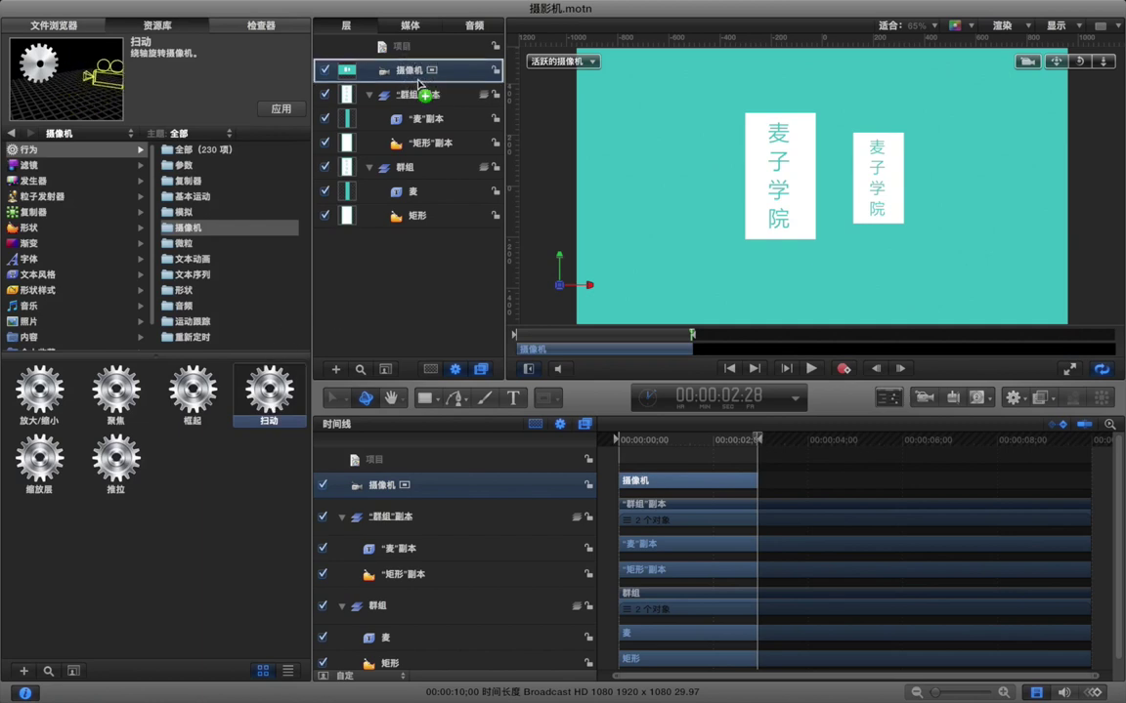
Step: Play the 扫动 camera move from the start in the normal canvas and again in the enlarged canvas
drag(695, 442, 615, 441)
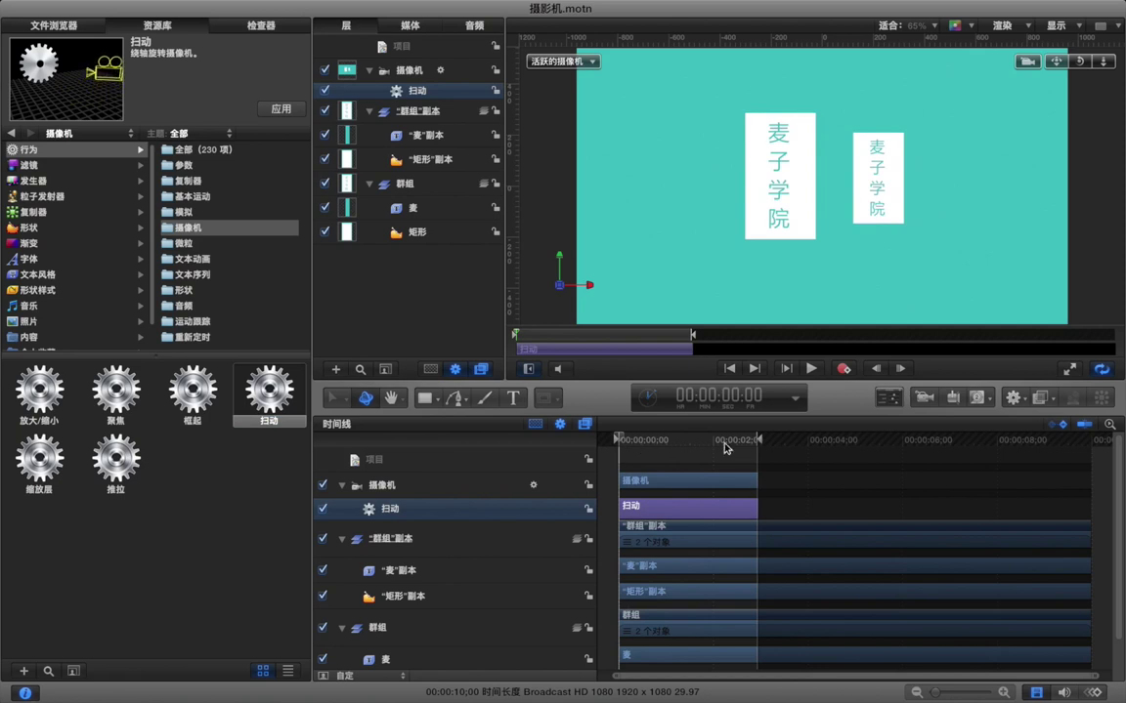
key(space)
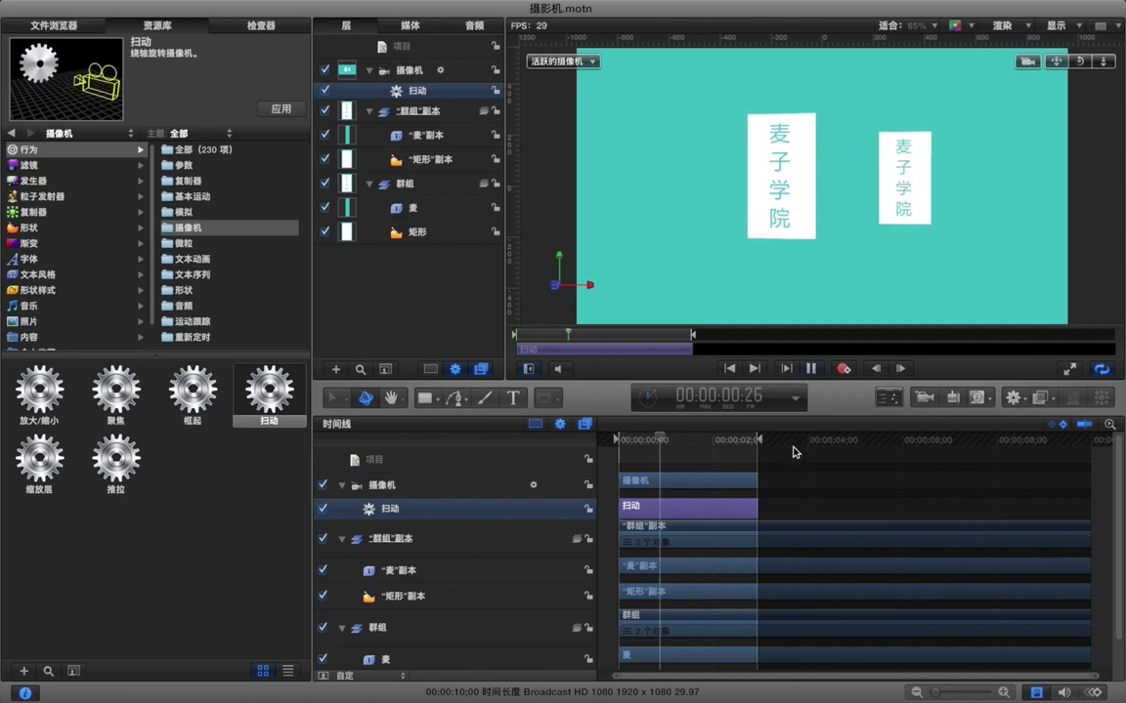
key(space)
click(1068, 371)
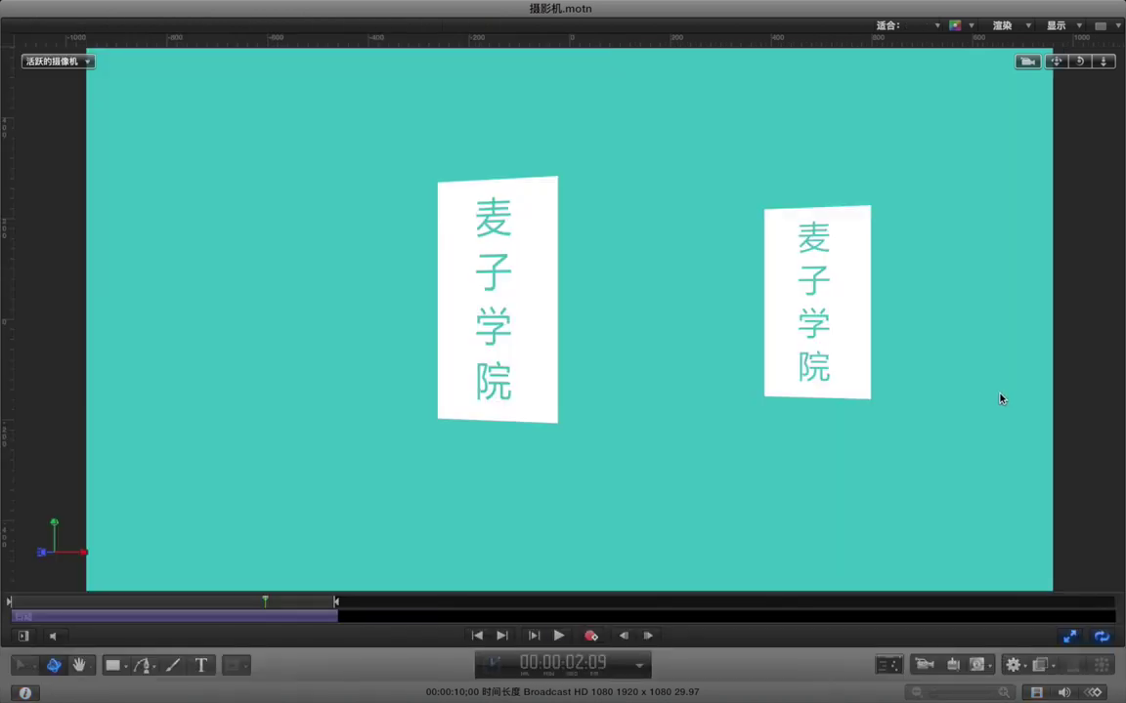
key(space)
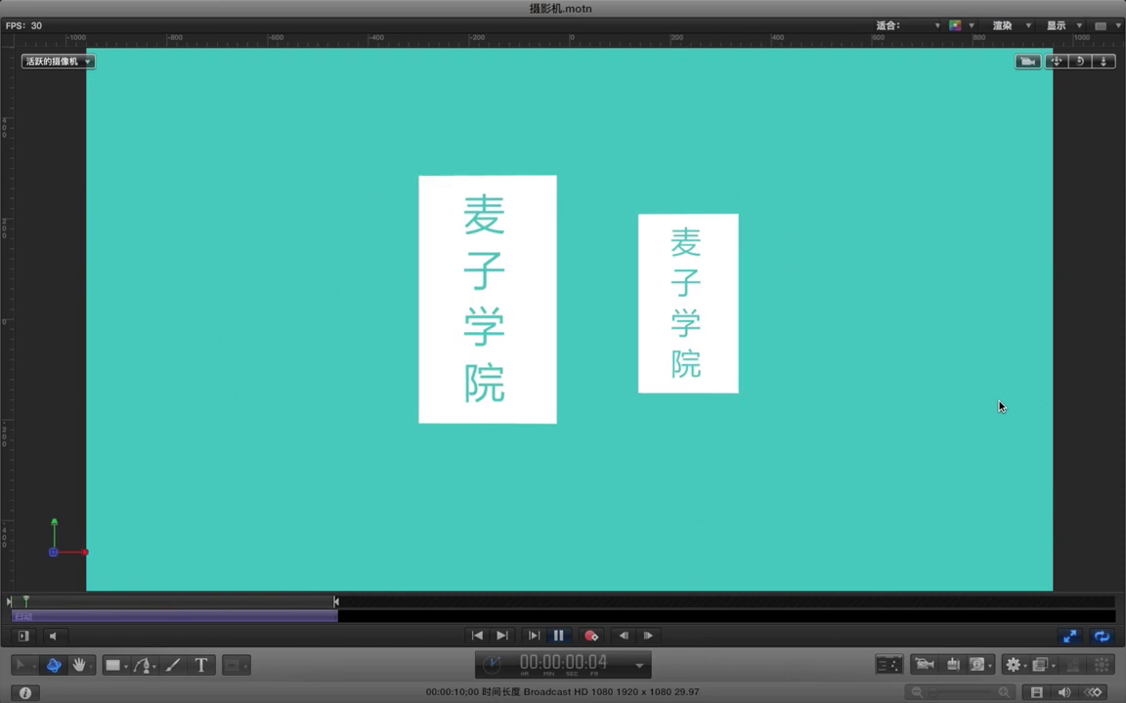
key(space)
Step: Switch the canvas to the 上 view and frame the camera's whole field-of-view triangle at 33%
click(49, 65)
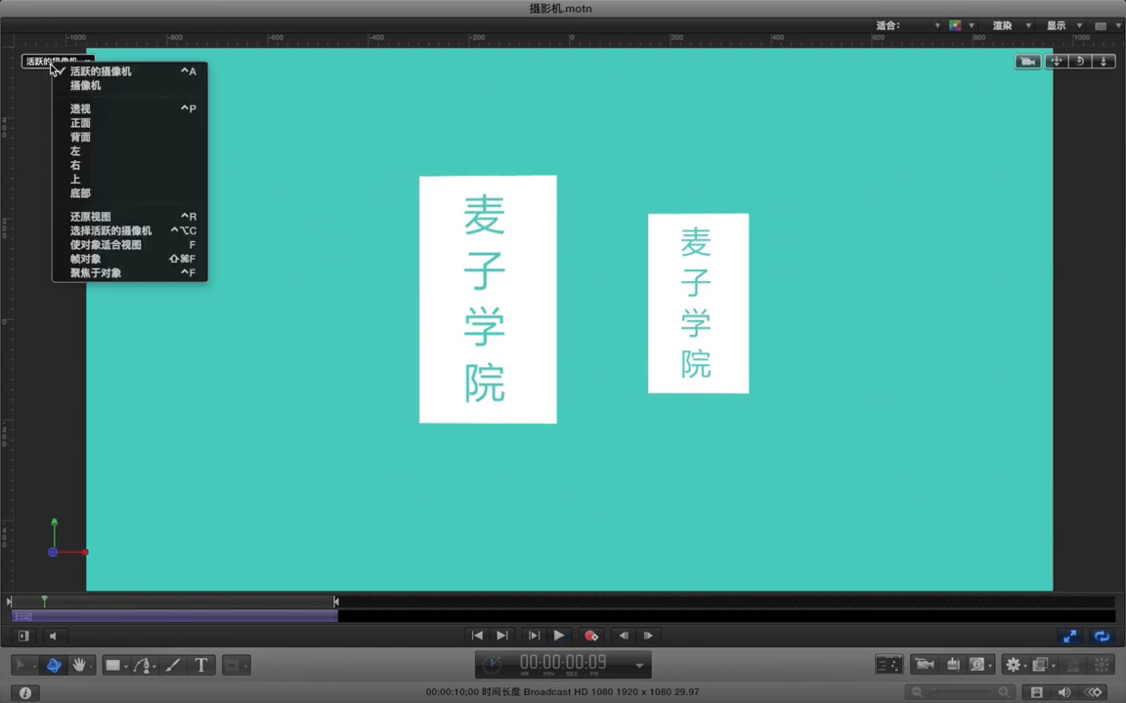
click(55, 71)
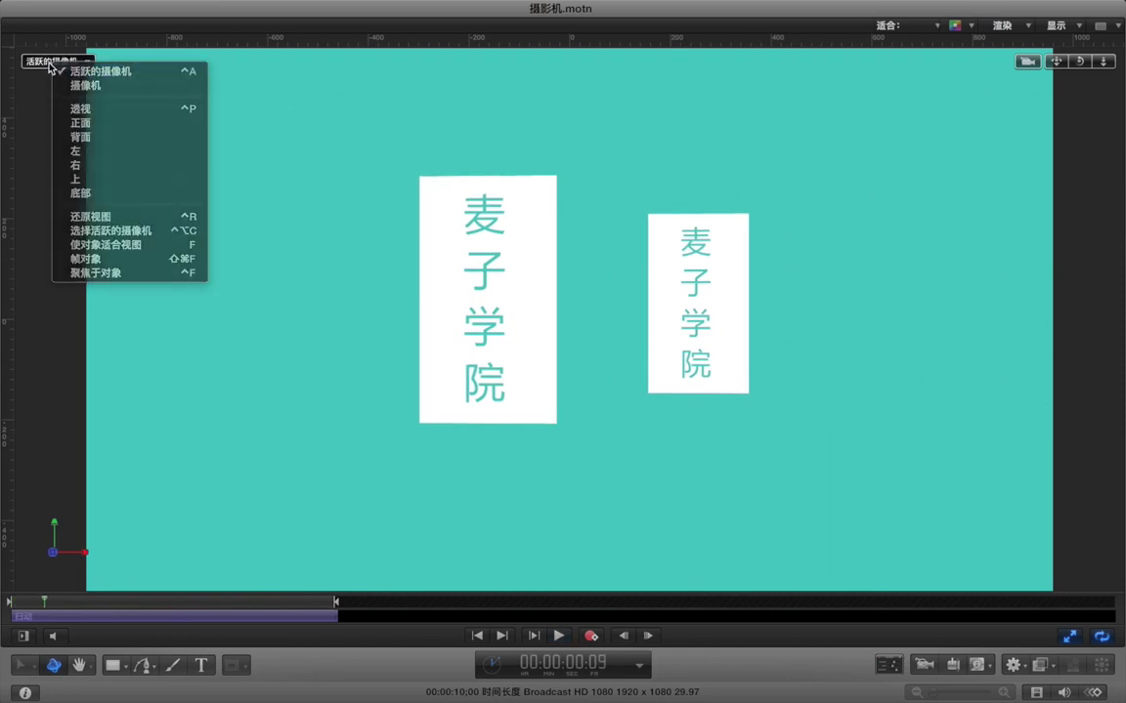
click(54, 528)
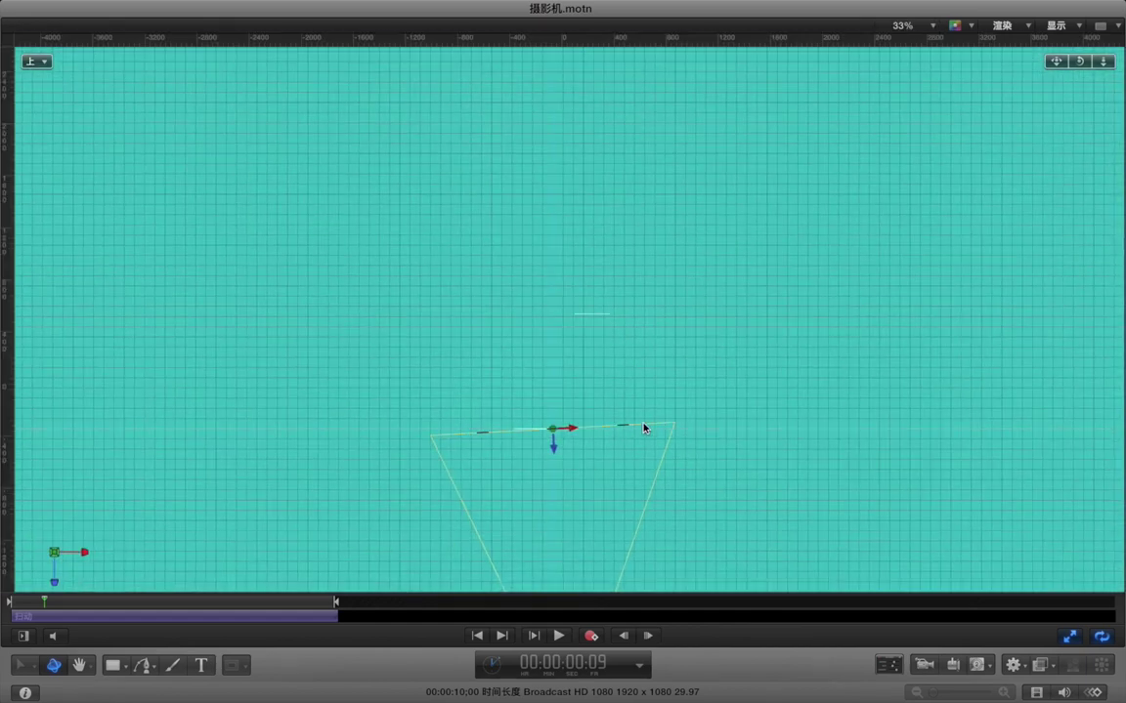
scroll(663, 371, down, 3)
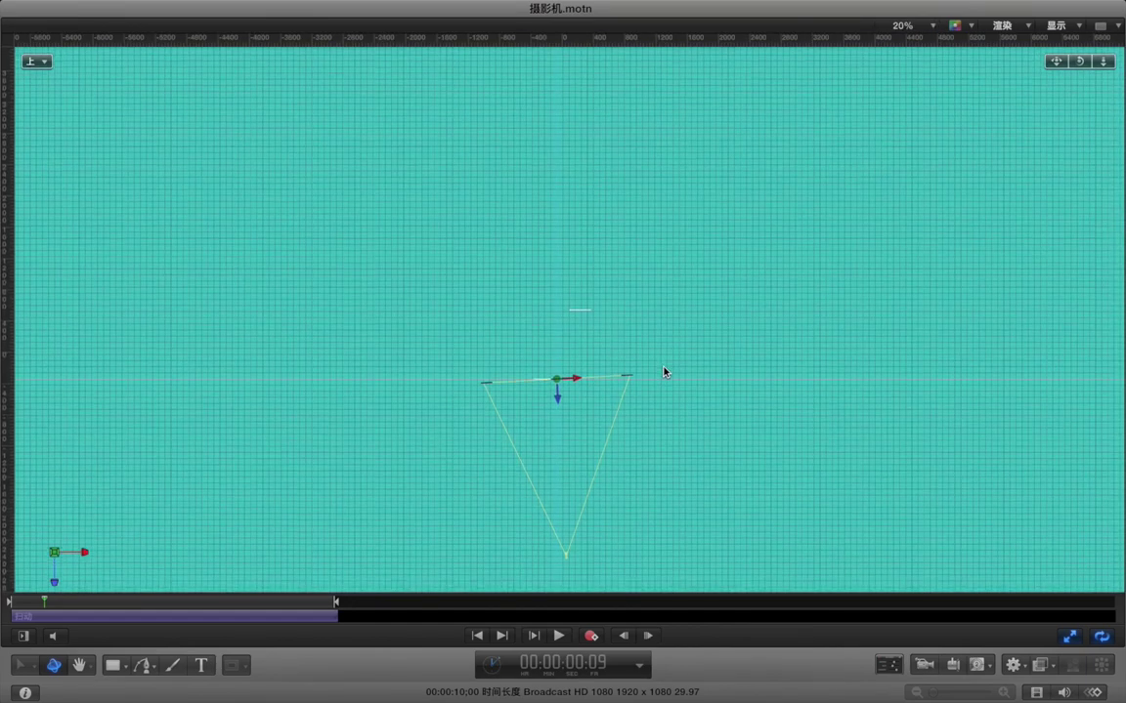
scroll(663, 371, up, 2)
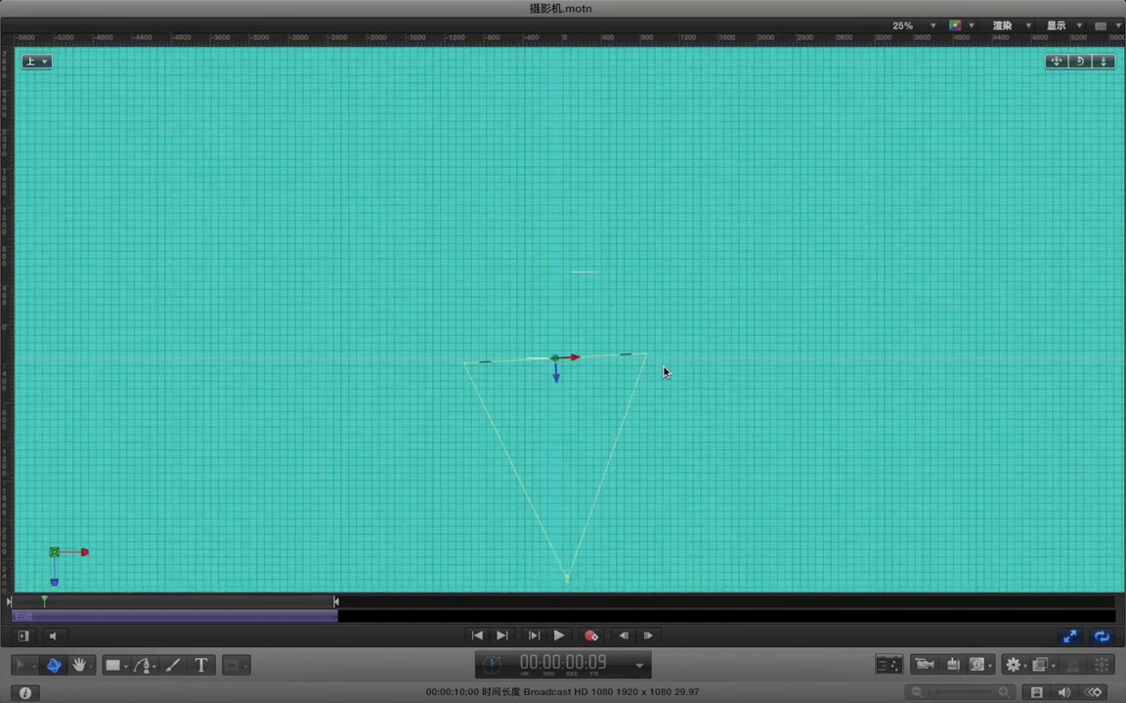
scroll(663, 371, up, 2)
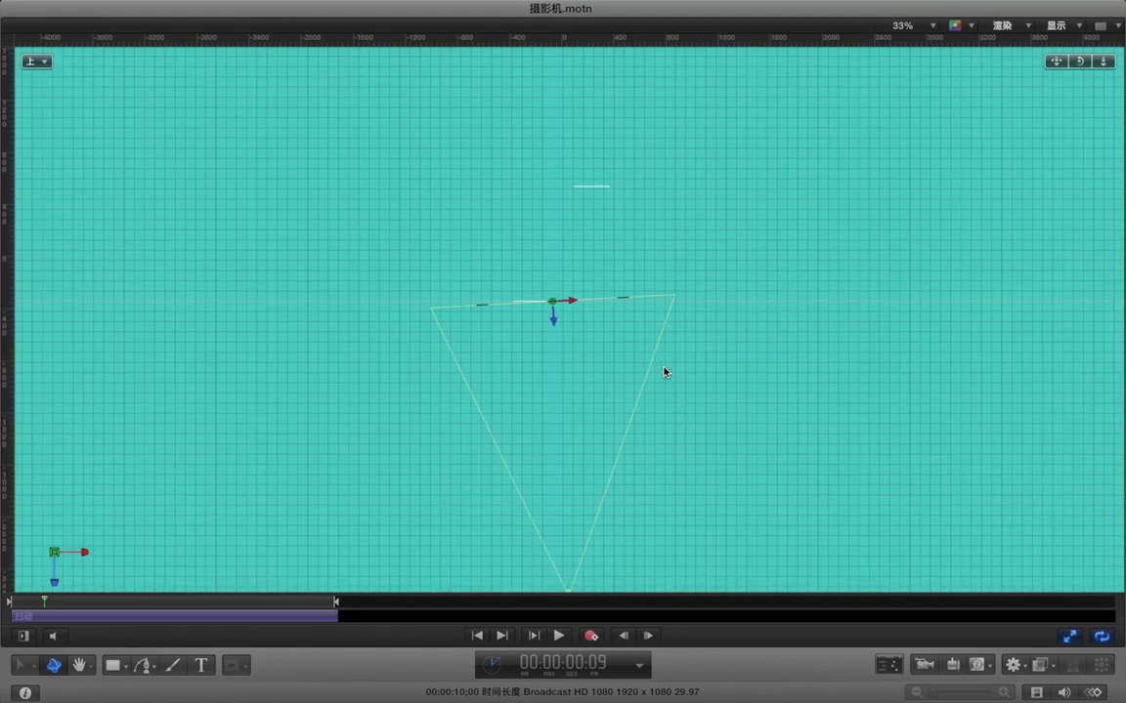
scroll(664, 372, down, 3)
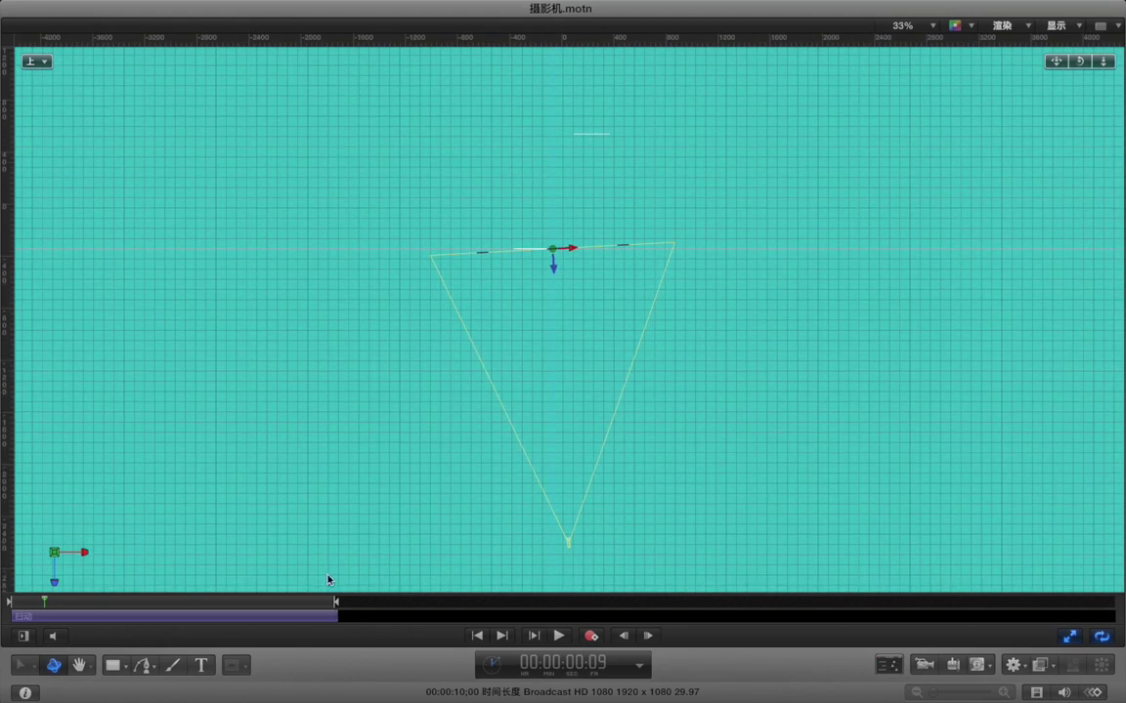
Step: Play the selected camera's 扫动 rotation in the enlarged 上 view and return to the 活跃的摄像机 view in the standard layout
click(1070, 637)
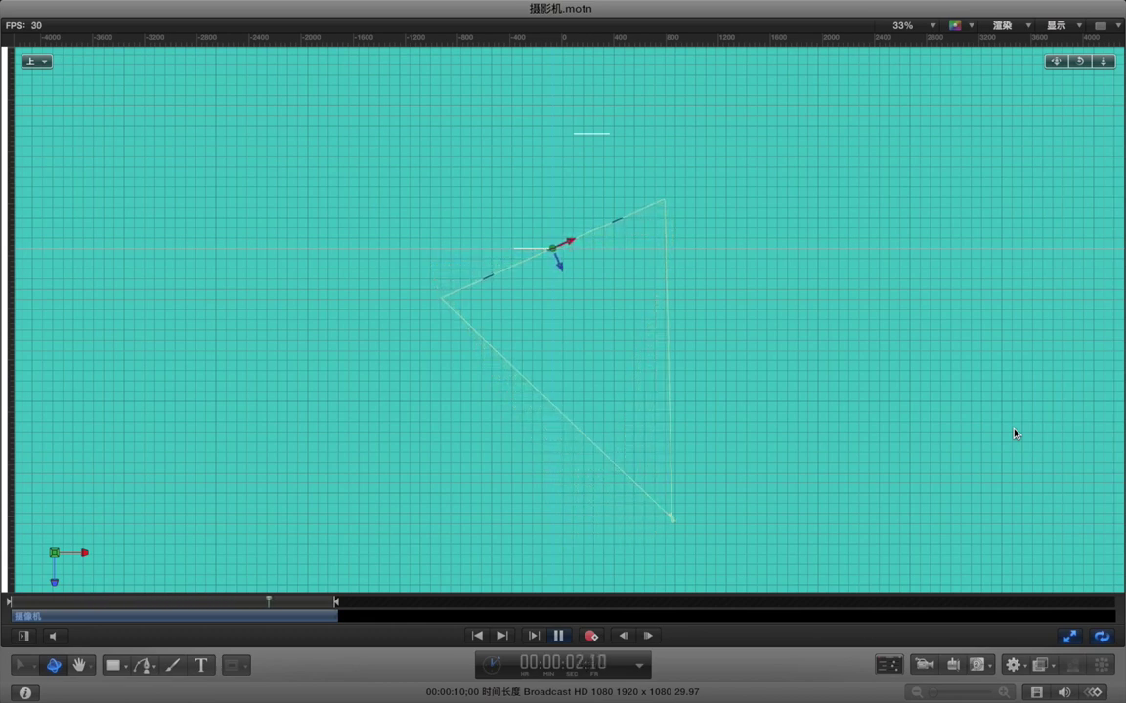
key(space)
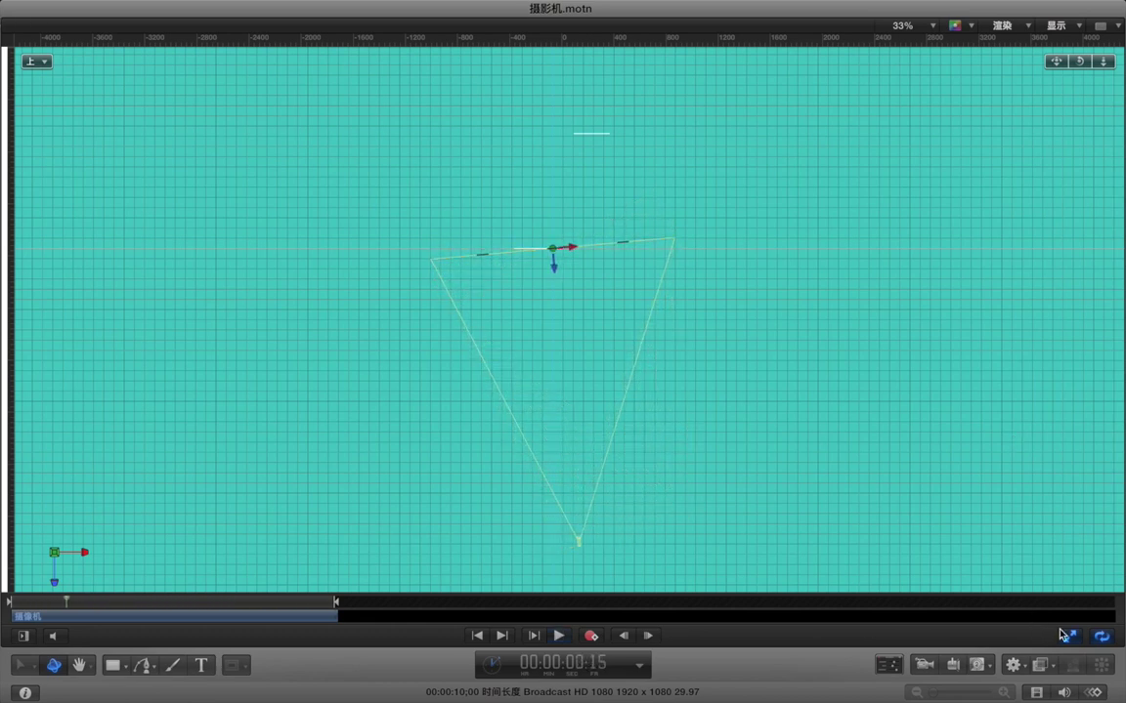
click(1069, 637)
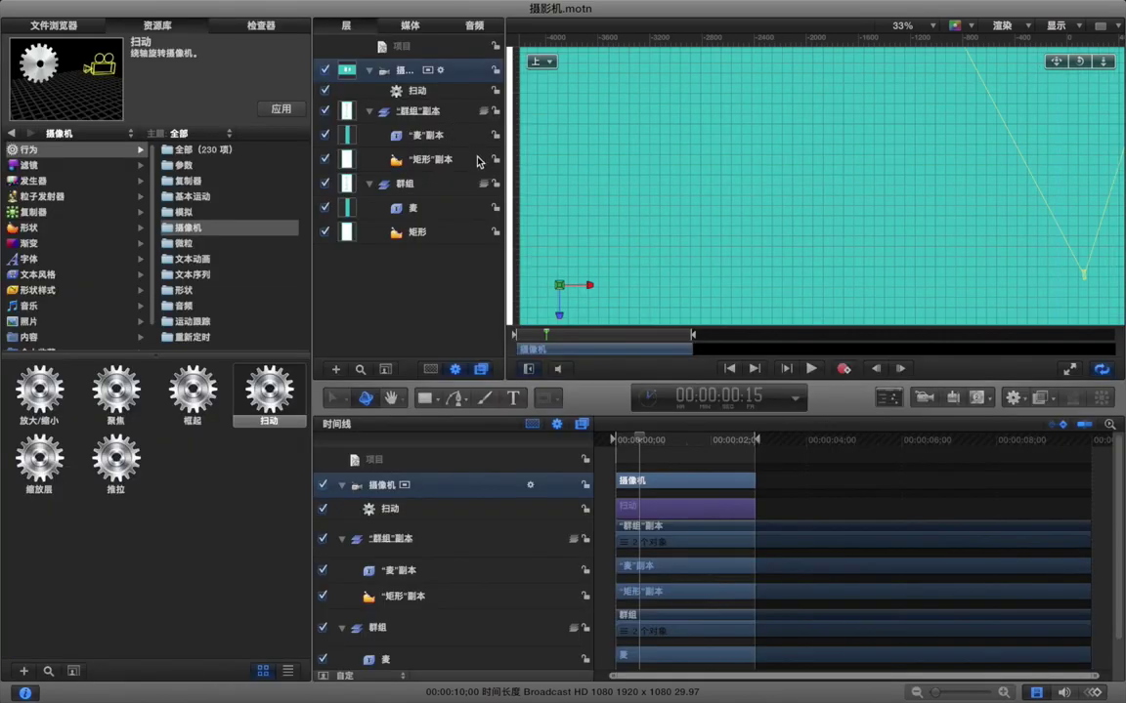
click(553, 62)
click(591, 68)
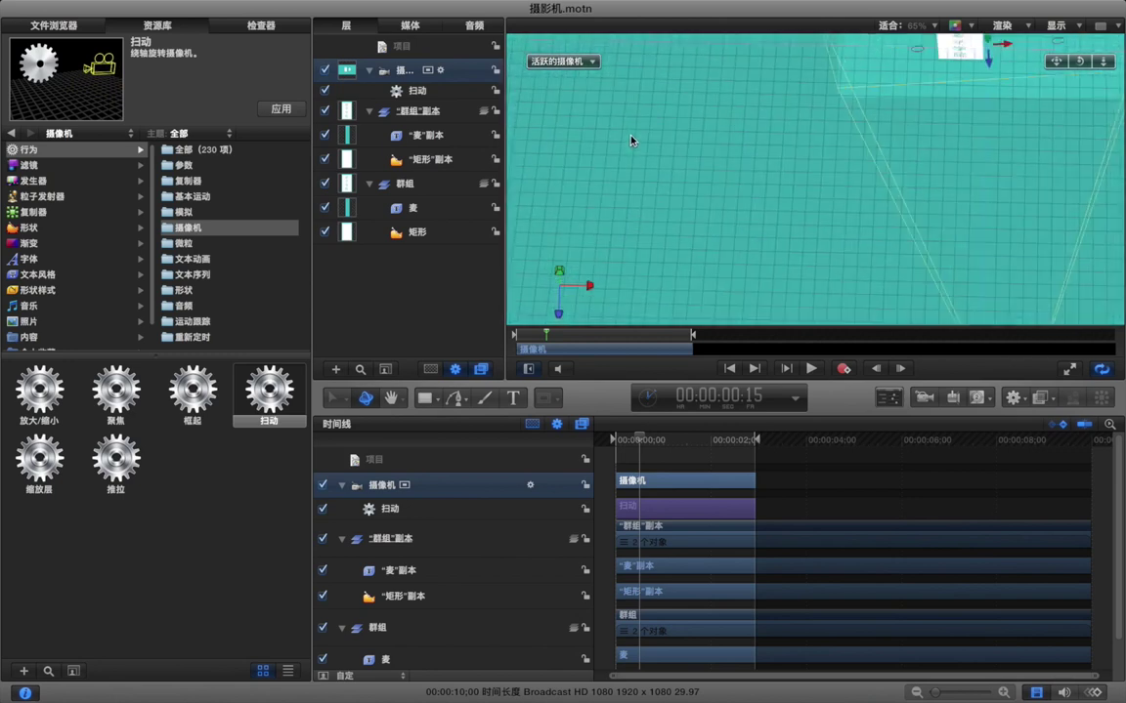
Step: Replace the camera's 扫动 behaviour with the 缩放层 behaviour
click(451, 92)
key(Delete)
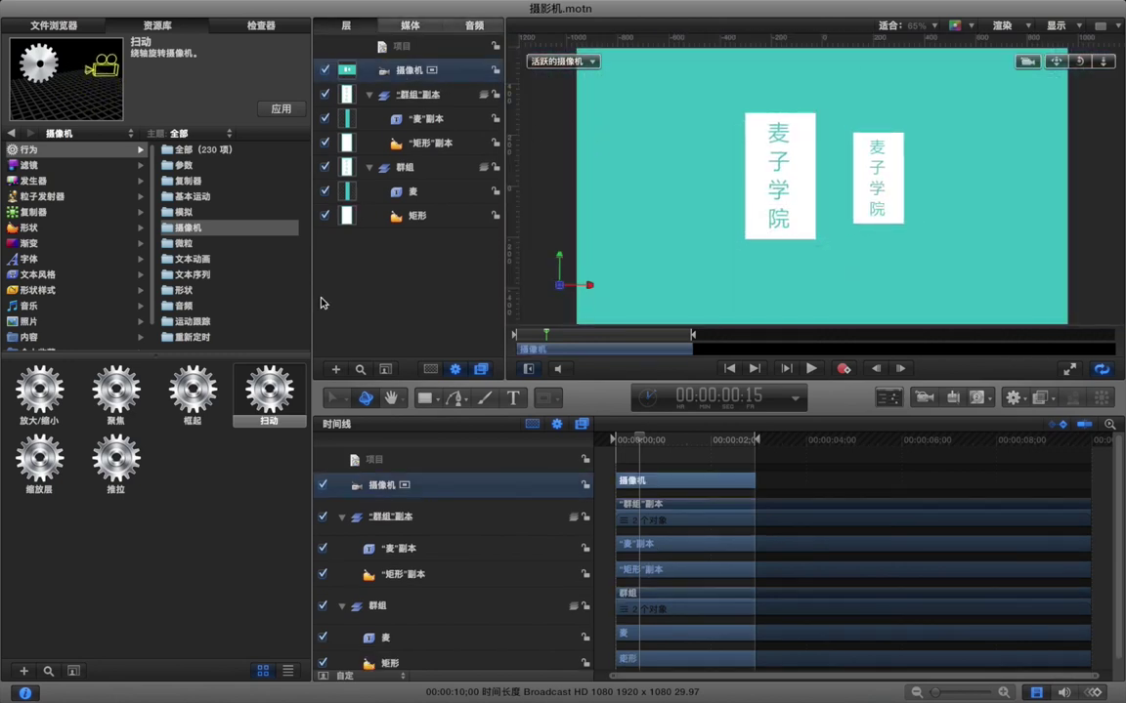
click(39, 474)
drag(39, 474, 406, 78)
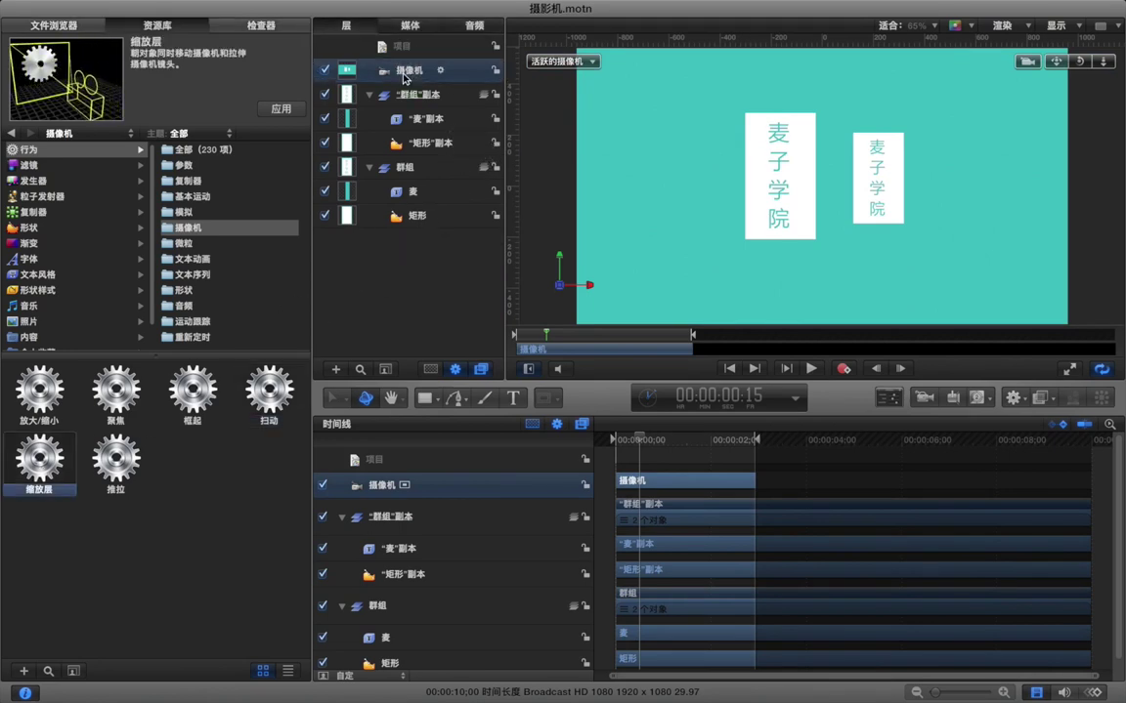
Step: Set "群组"副本 as the target object of the 缩放层 behaviour and step back to 00:00:00:12
click(283, 30)
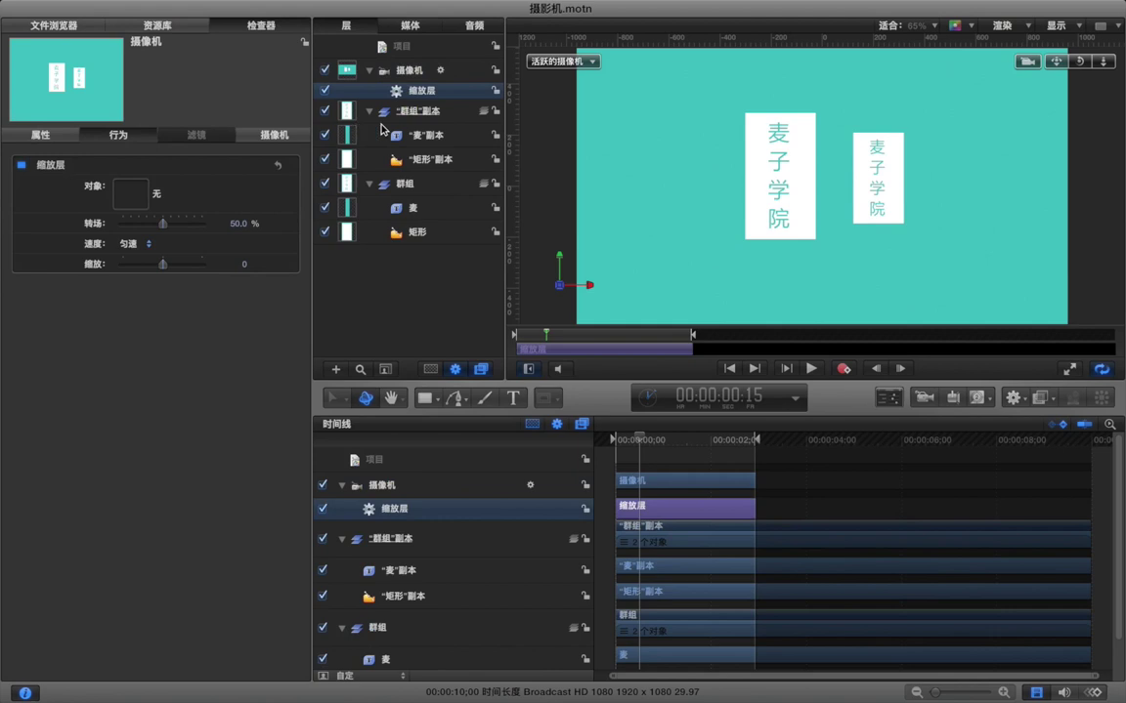
drag(411, 117, 135, 199)
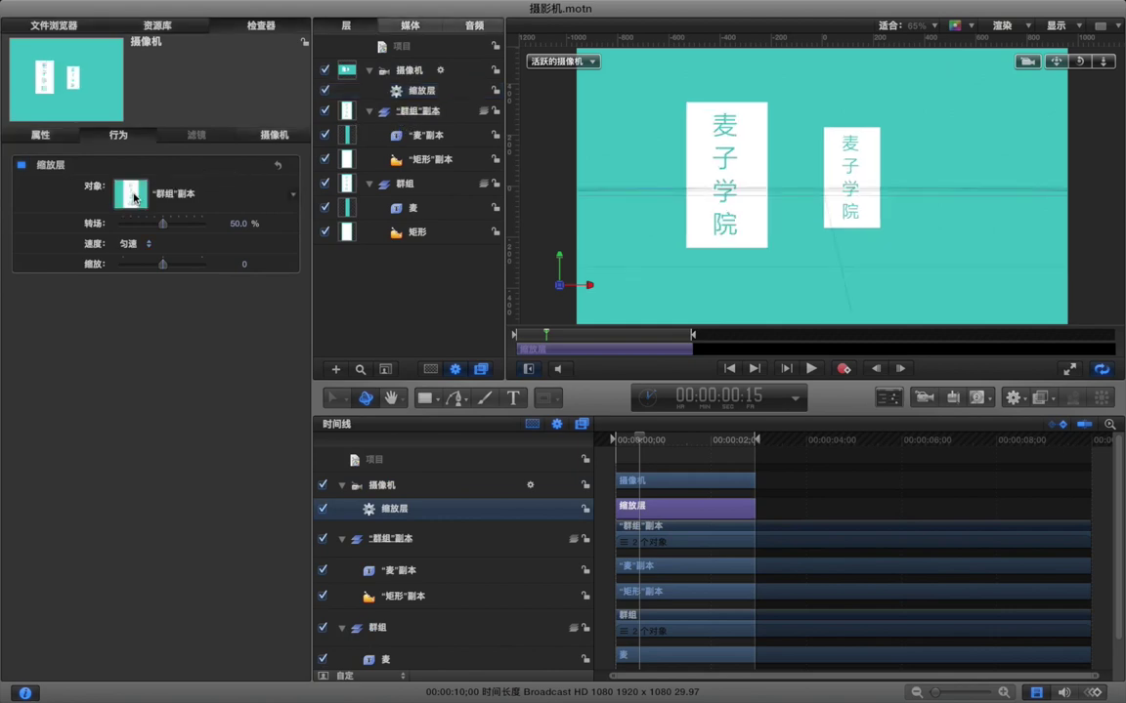
key(Left)
key(Left)
key(Left)
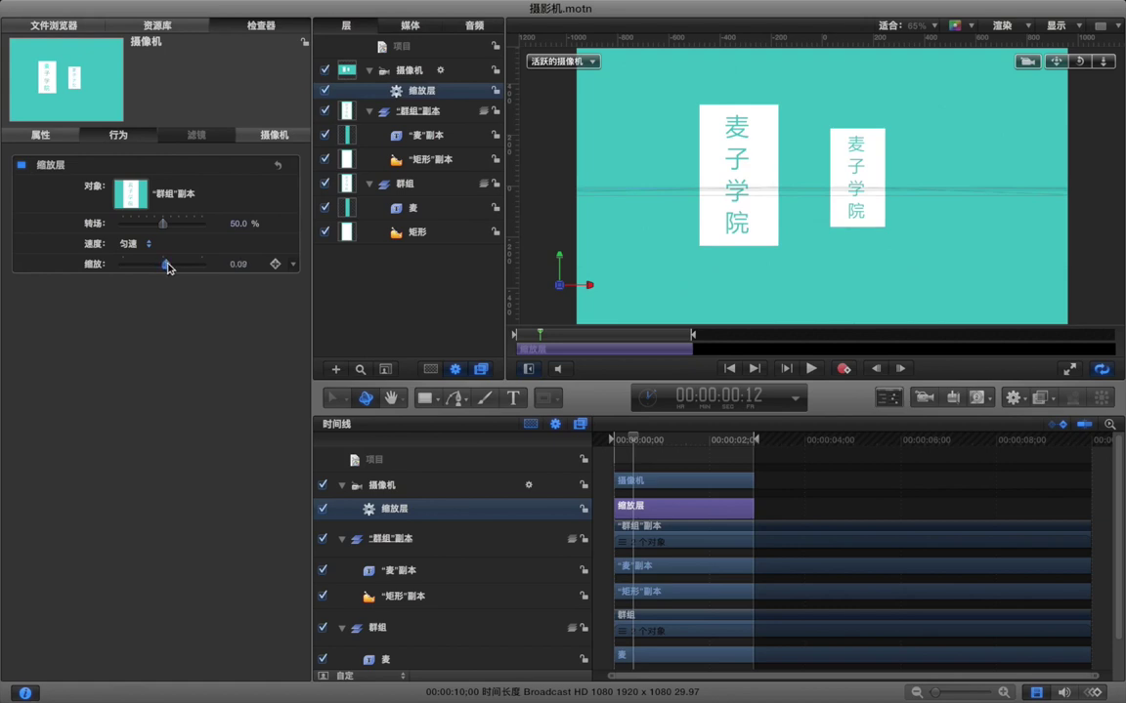
Step: Play the 缩放层 camera move, review the behaviour's parameters, and select the camera at 00:00:02:04
click(637, 458)
key(space)
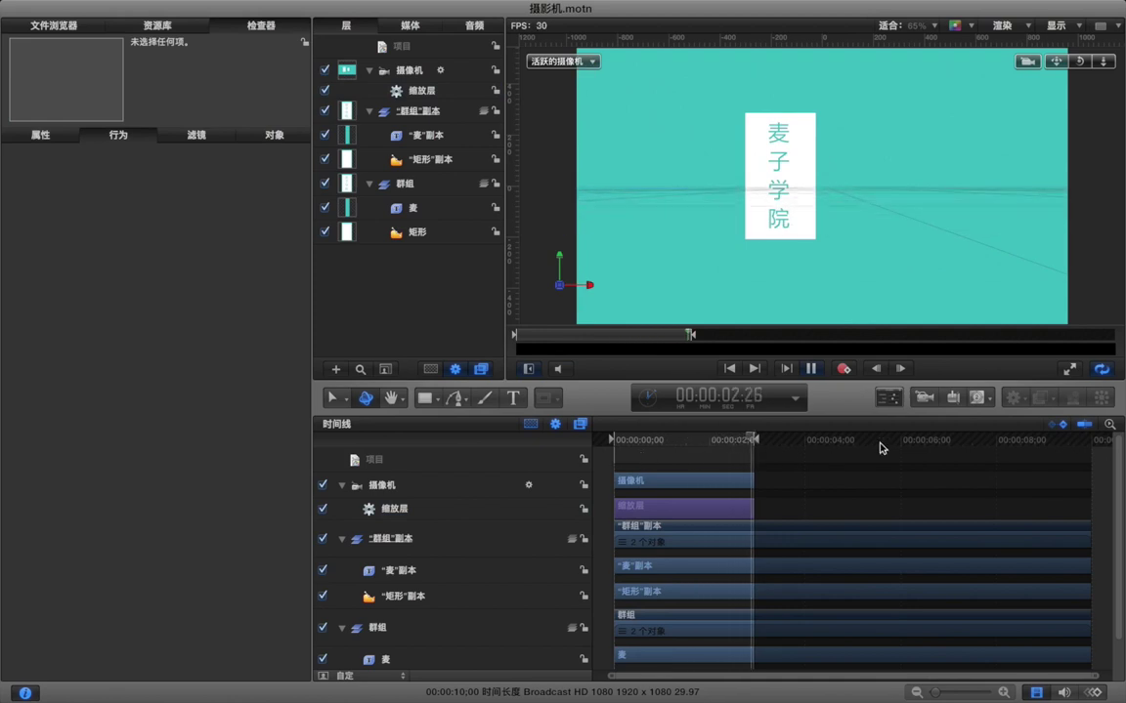
click(395, 508)
key(space)
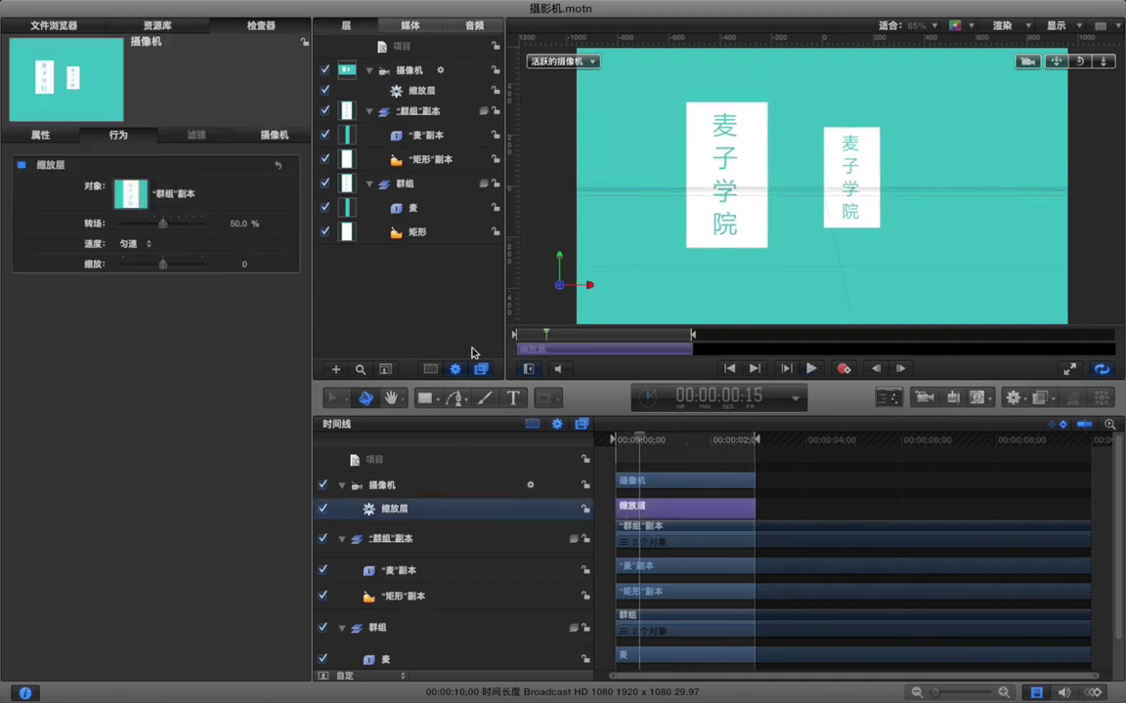
click(793, 461)
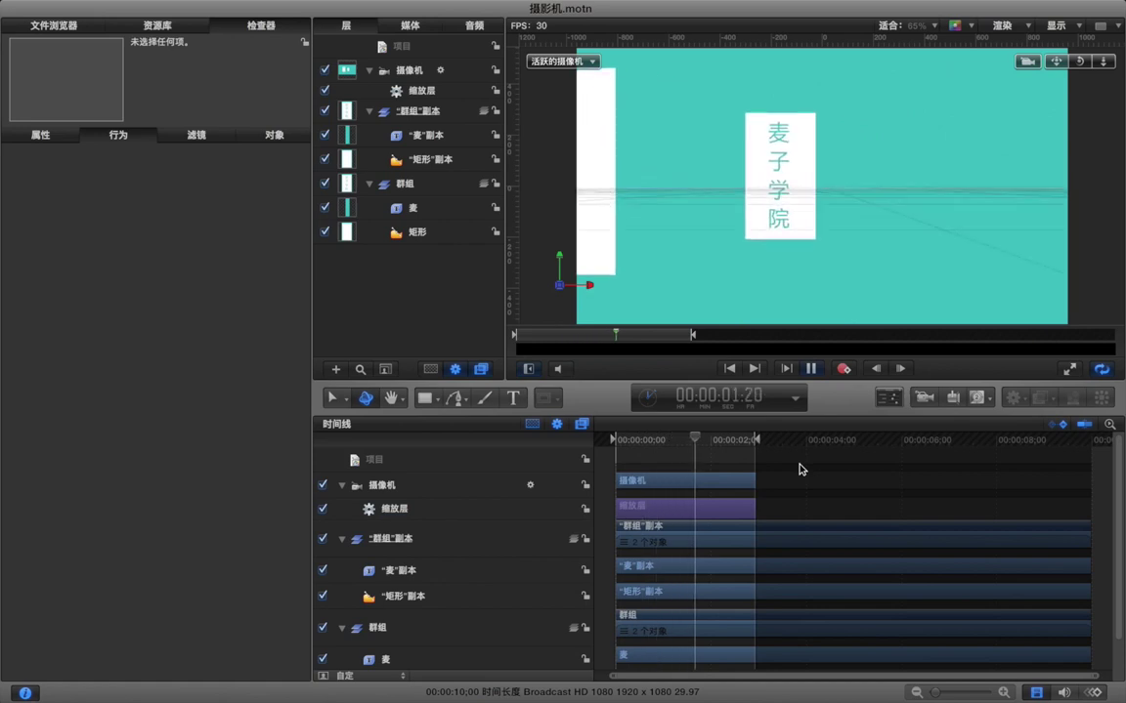
key(space)
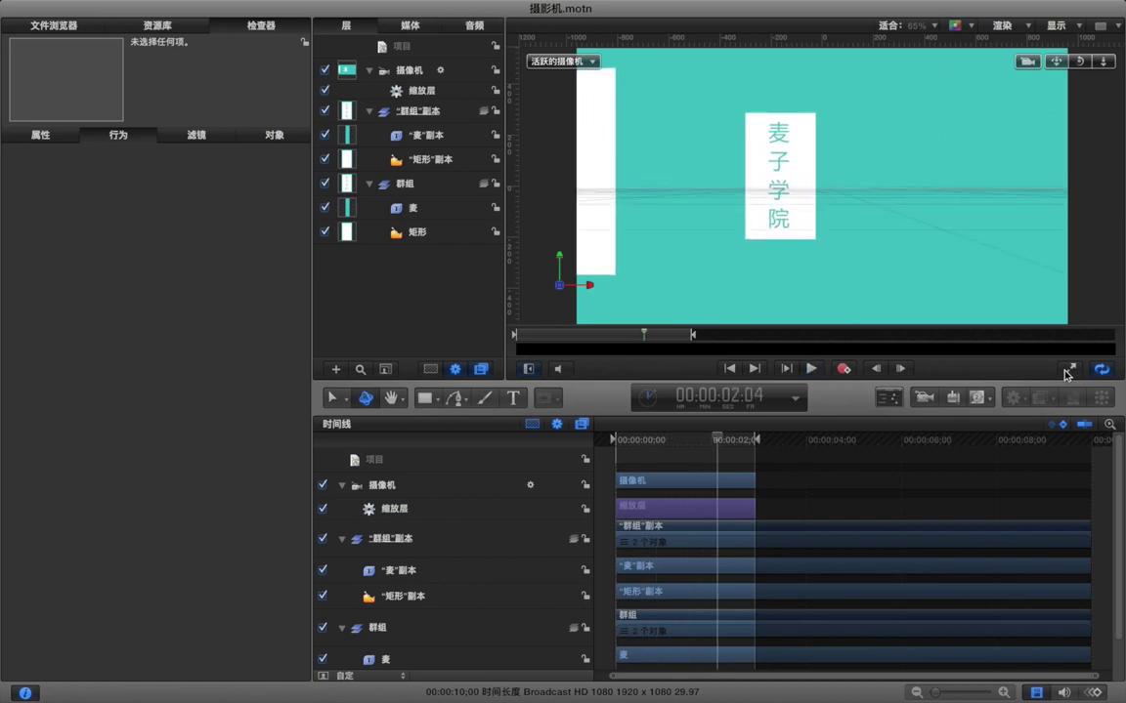
click(729, 486)
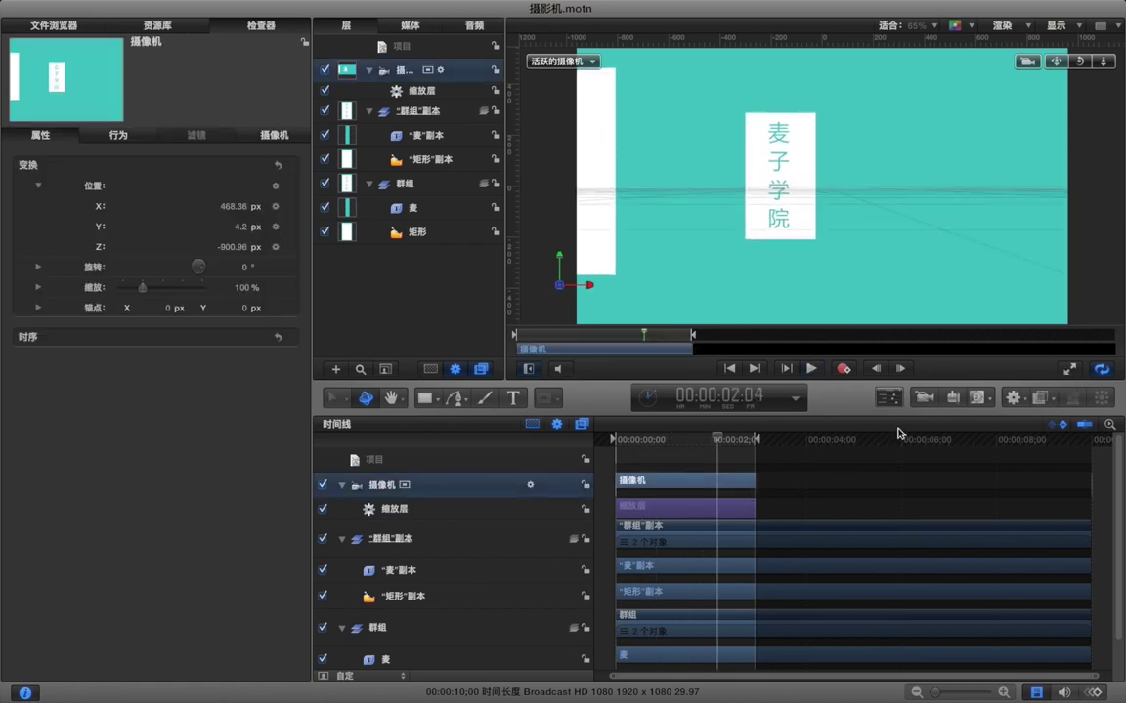
Step: Play the 缩放层 camera move in the enlarged 上 view and return to the standard layout at 00:00:00:02
click(558, 259)
key(F8)
key(space)
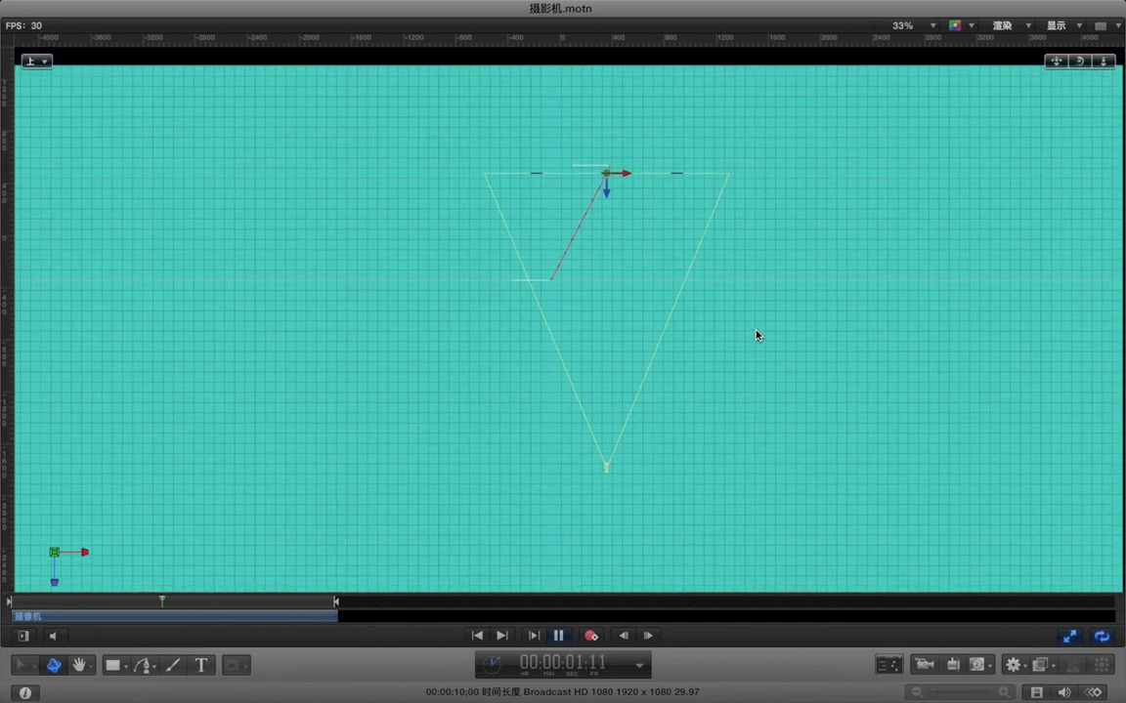
key(space)
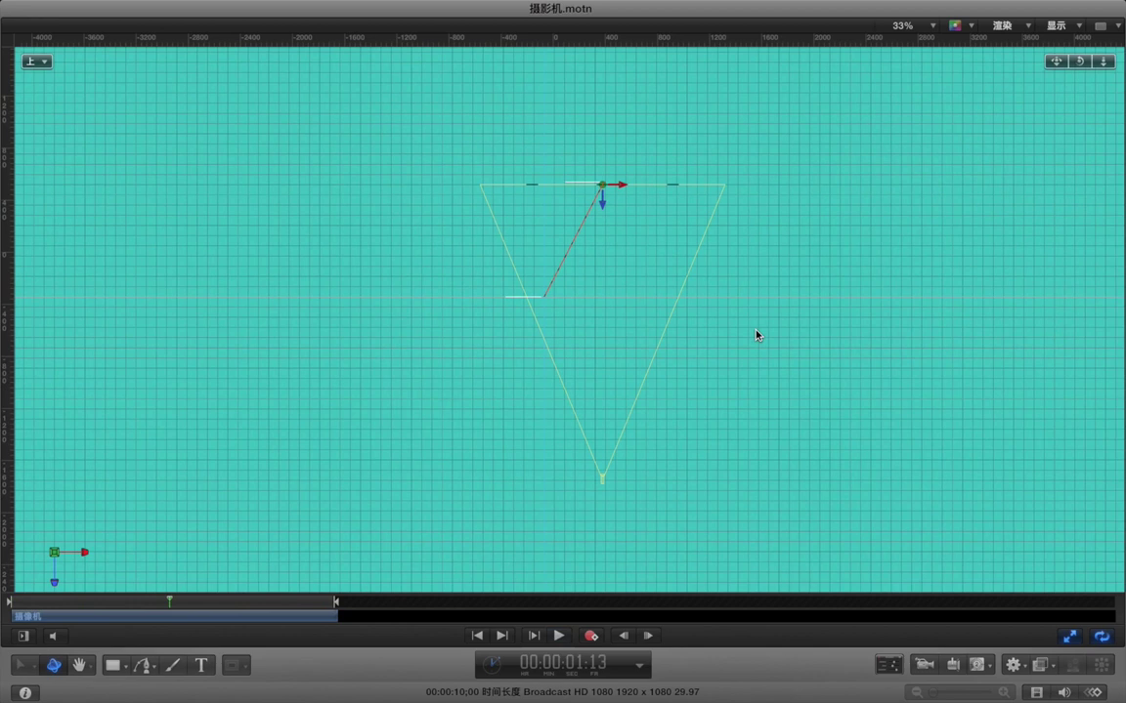
key(space)
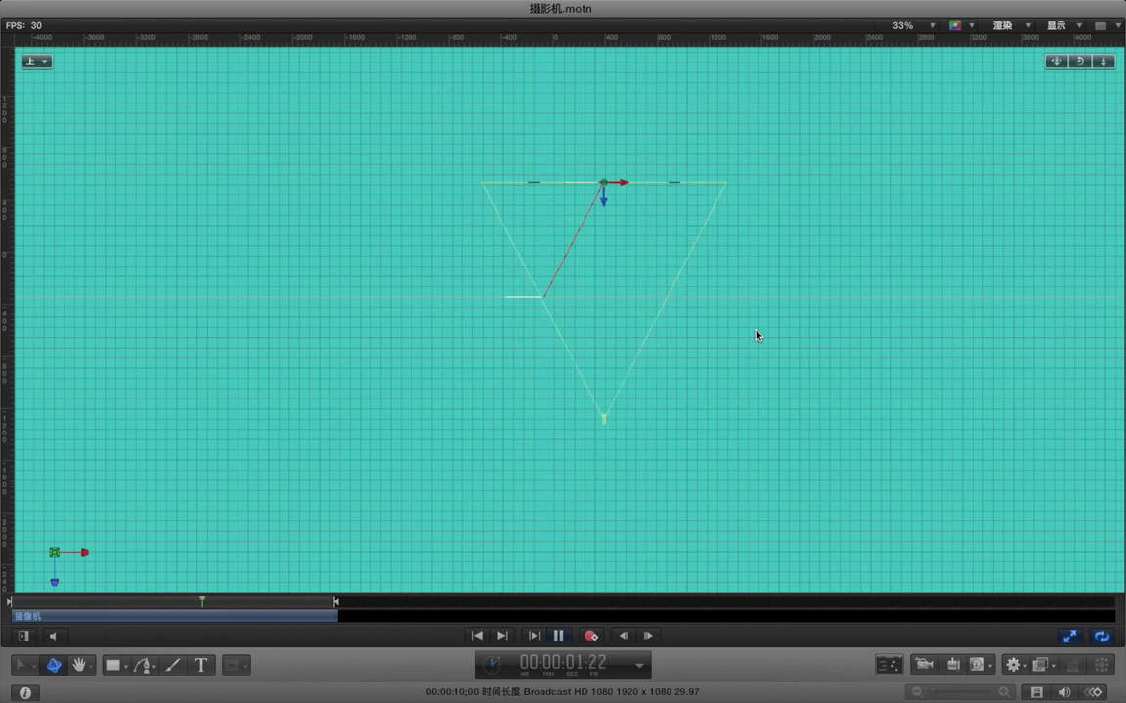
key(space)
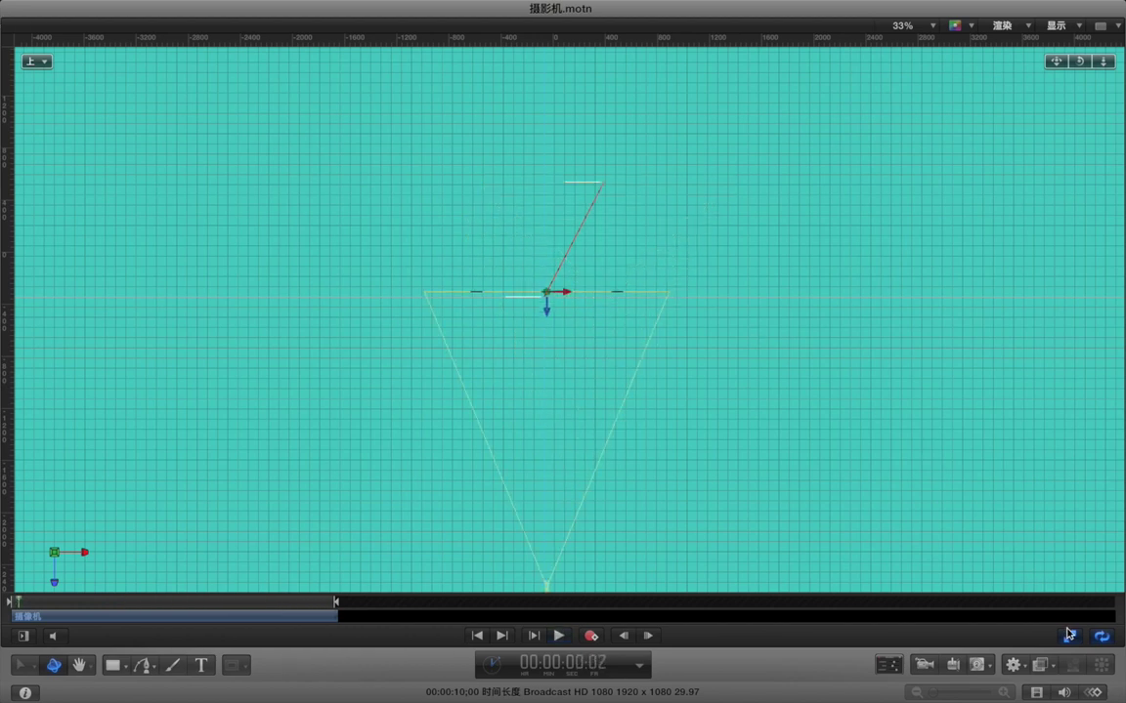
click(1070, 637)
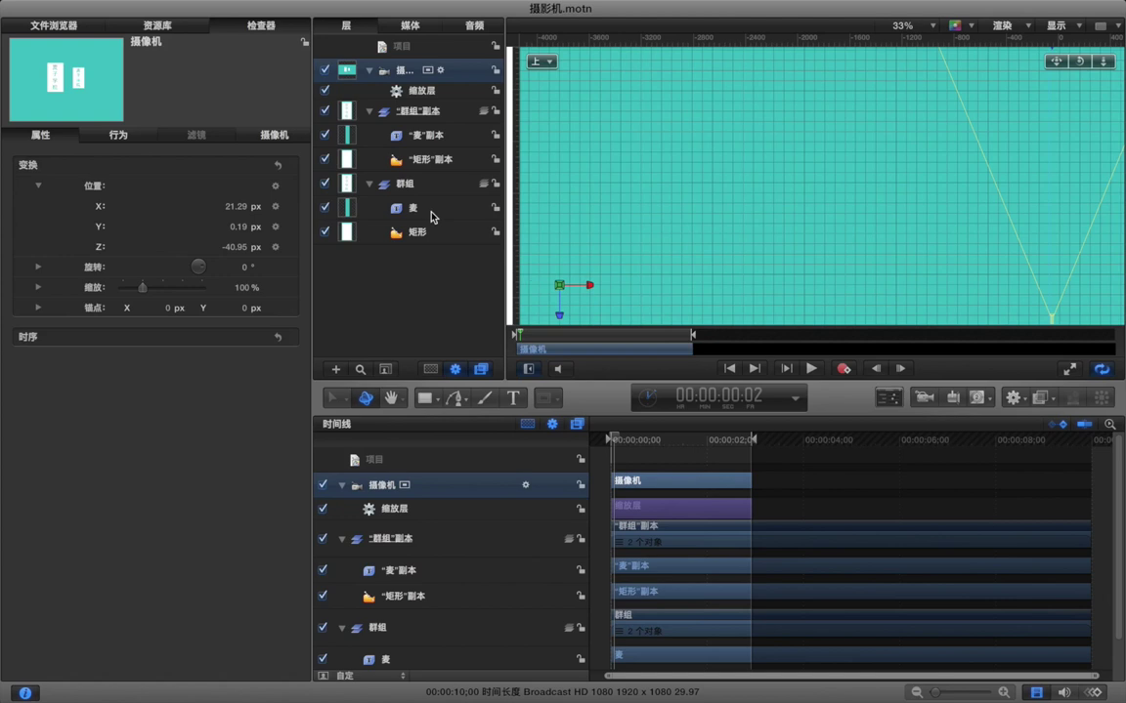
Step: Replace the camera's 缩放层 behaviour with the 推拉 behaviour
click(437, 92)
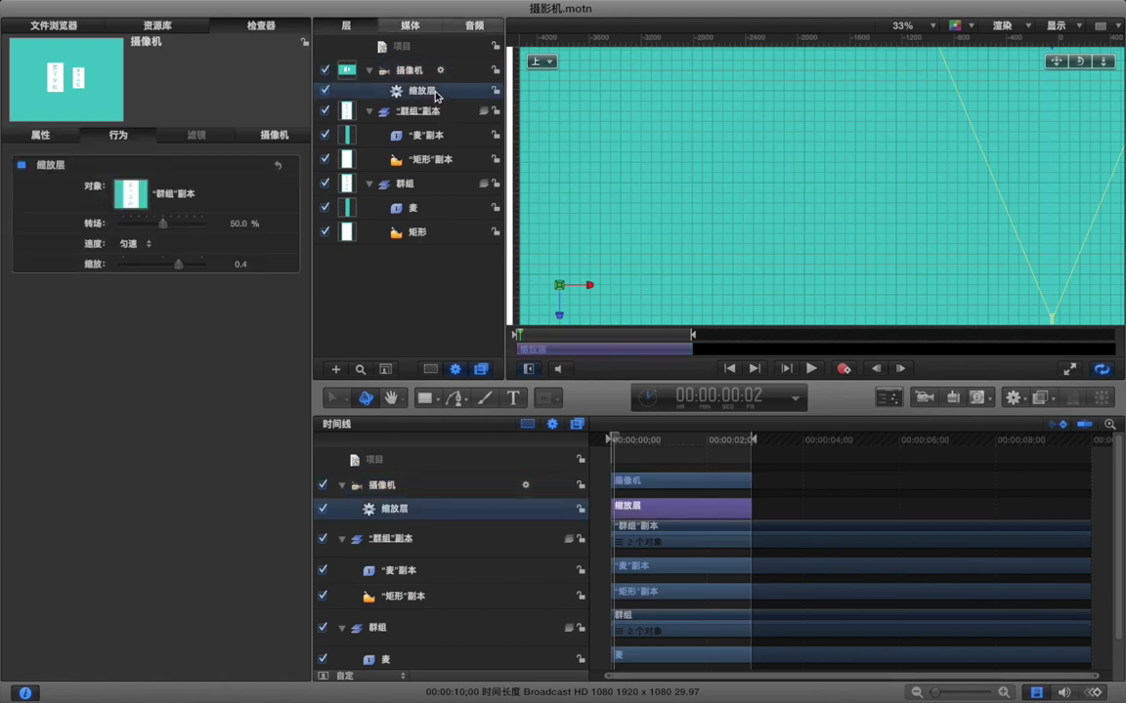
key(Delete)
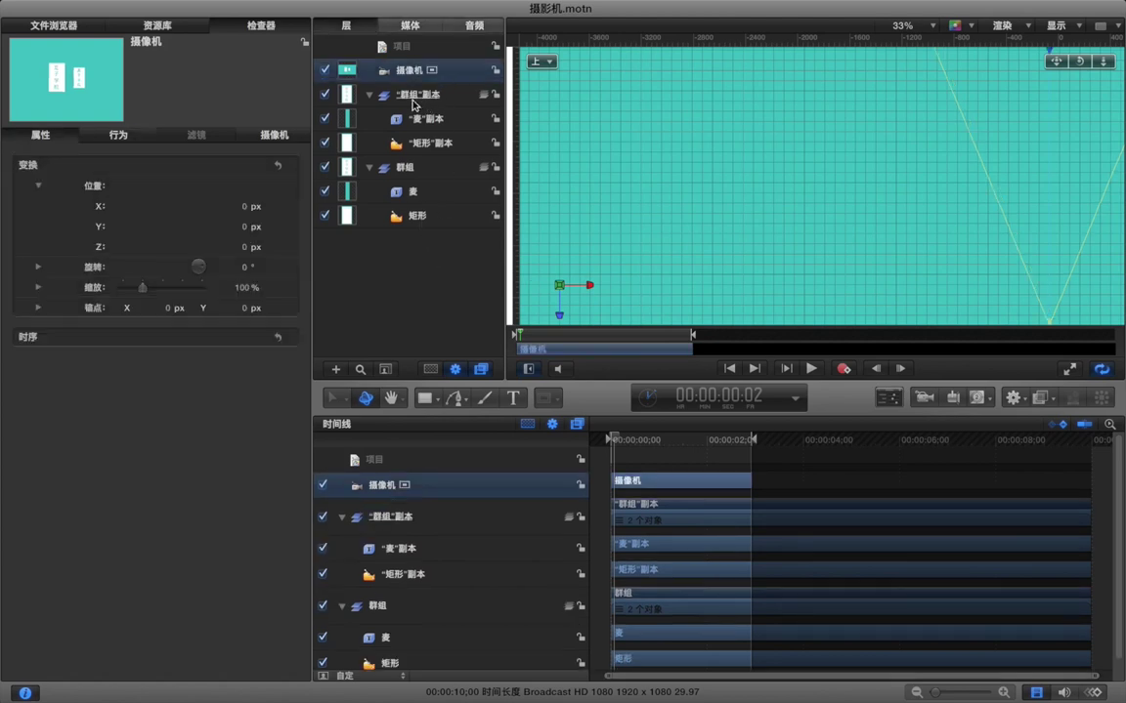
click(156, 26)
click(125, 461)
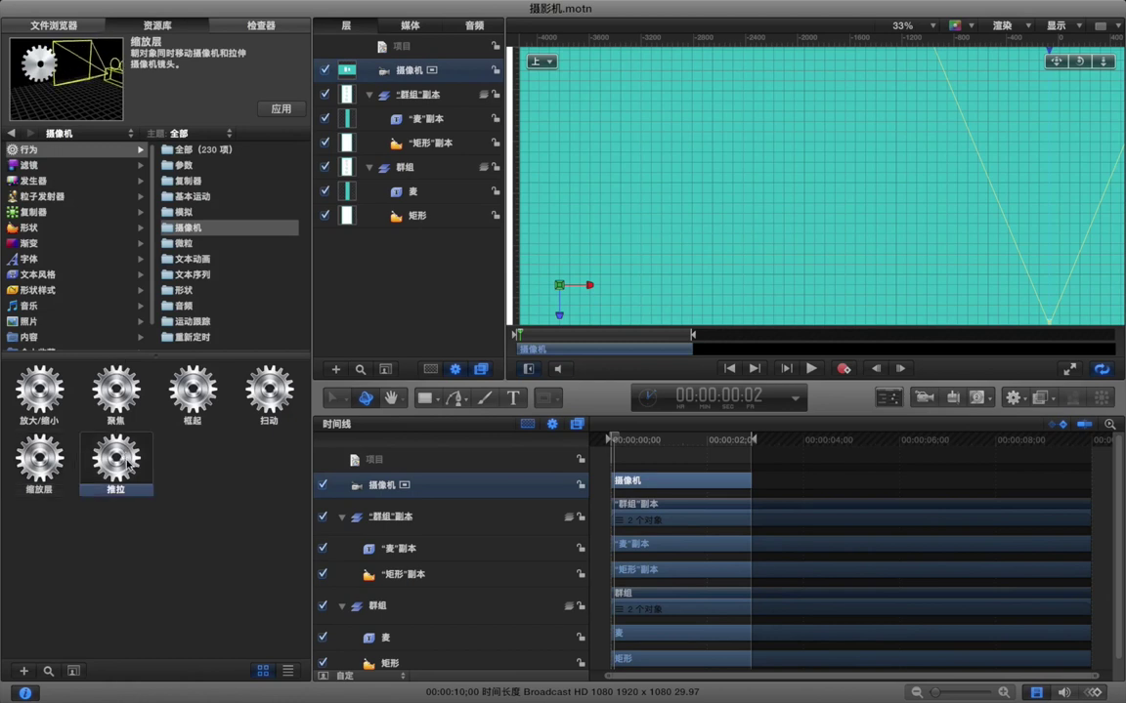
drag(122, 459, 405, 80)
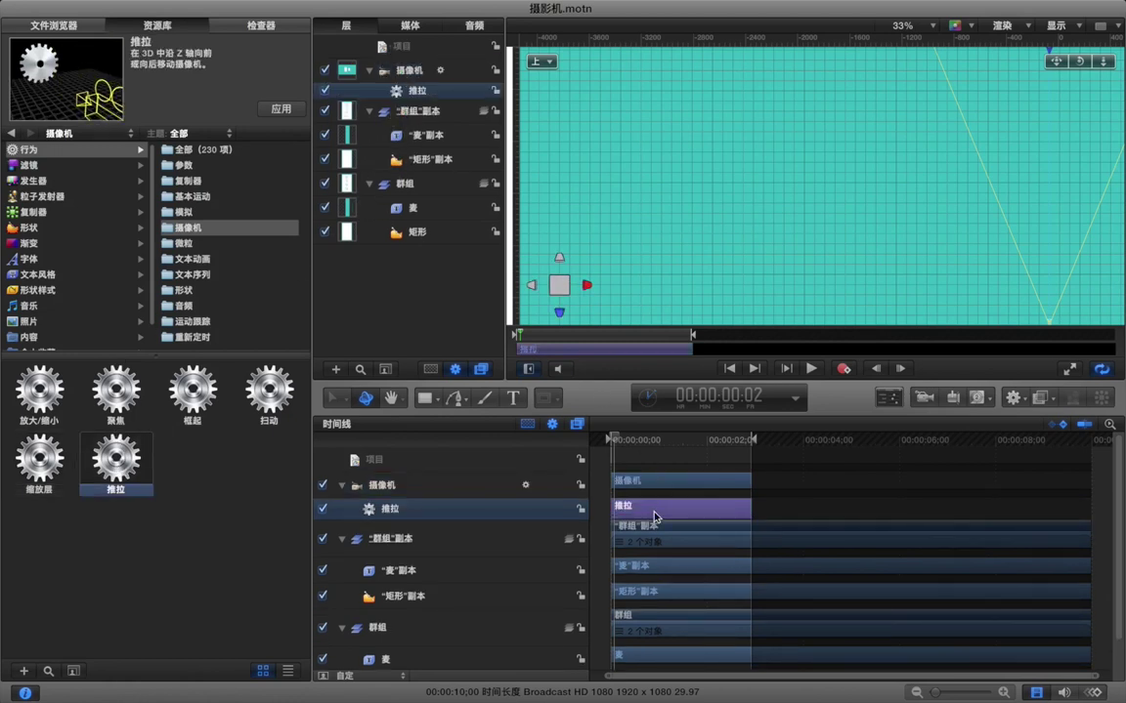
Step: Examine the 推拉 behaviour's distance parameter and its speed options
click(261, 25)
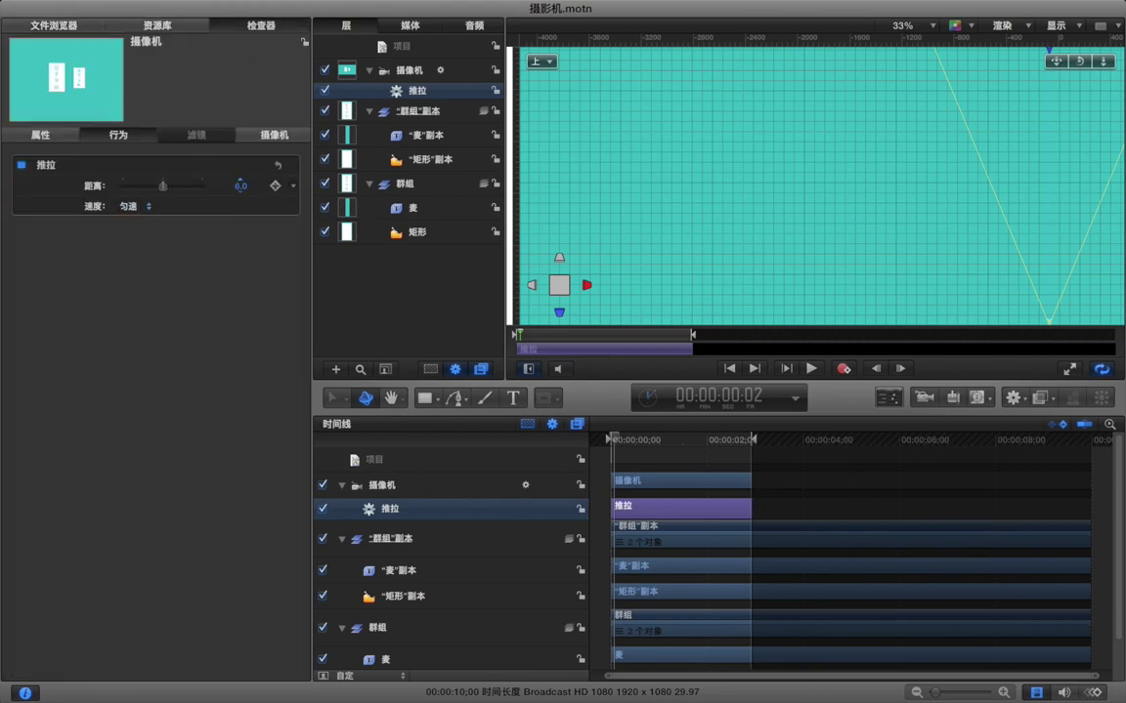
click(139, 206)
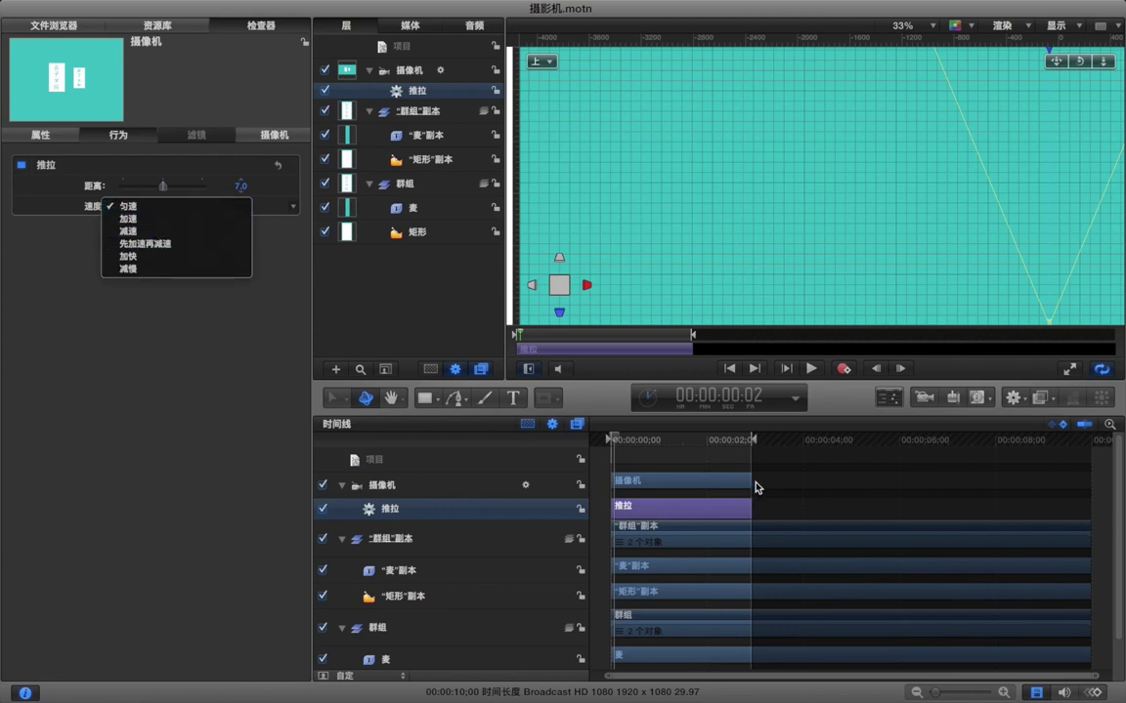
click(644, 406)
Step: Switch to the 活跃的摄像机 view and place the playhead at 00:00:02:27 with the 推拉 behaviour selected
click(751, 442)
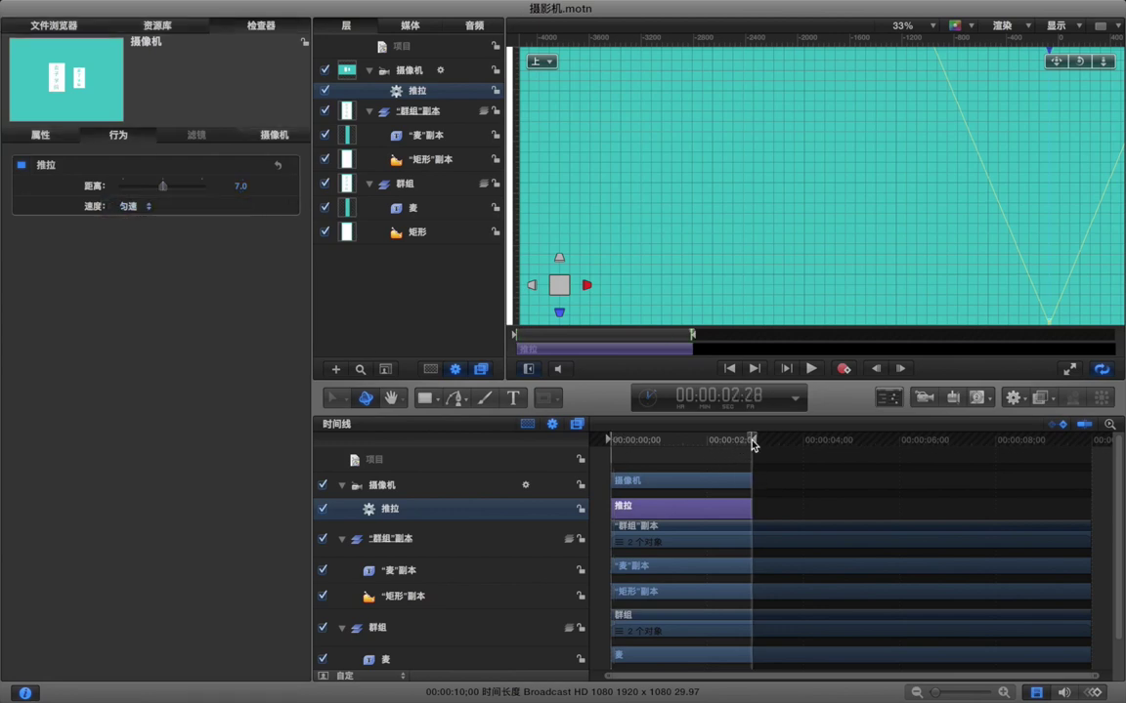
click(546, 61)
click(577, 66)
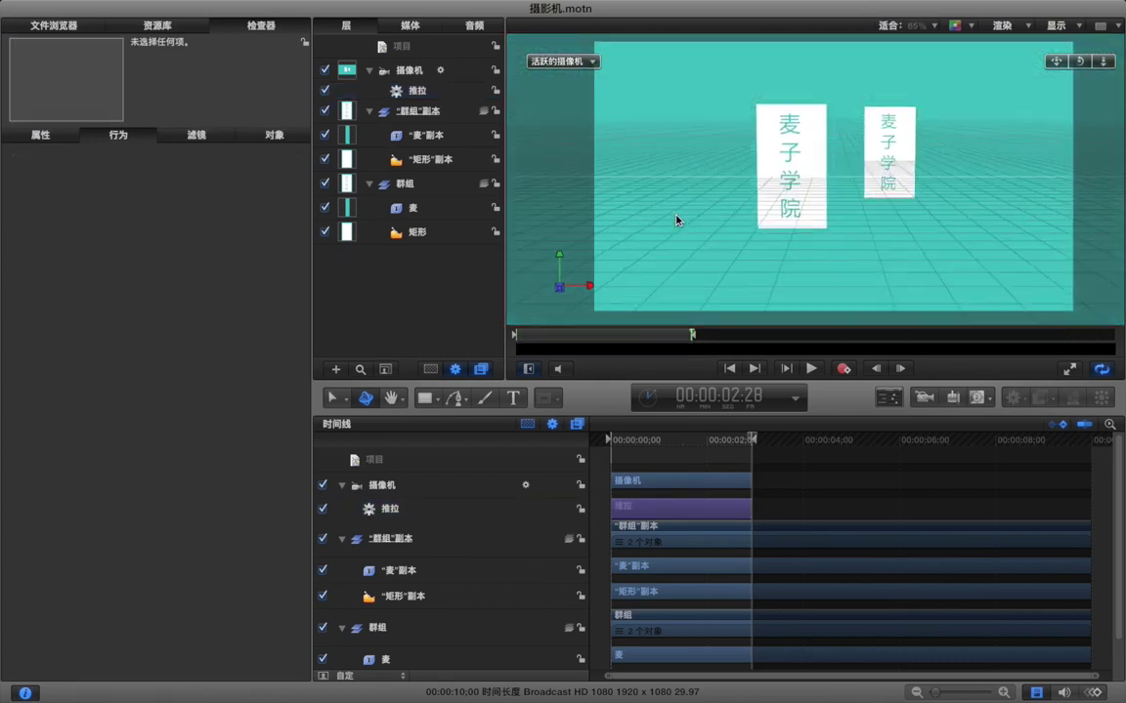
click(718, 508)
drag(750, 440, 751, 442)
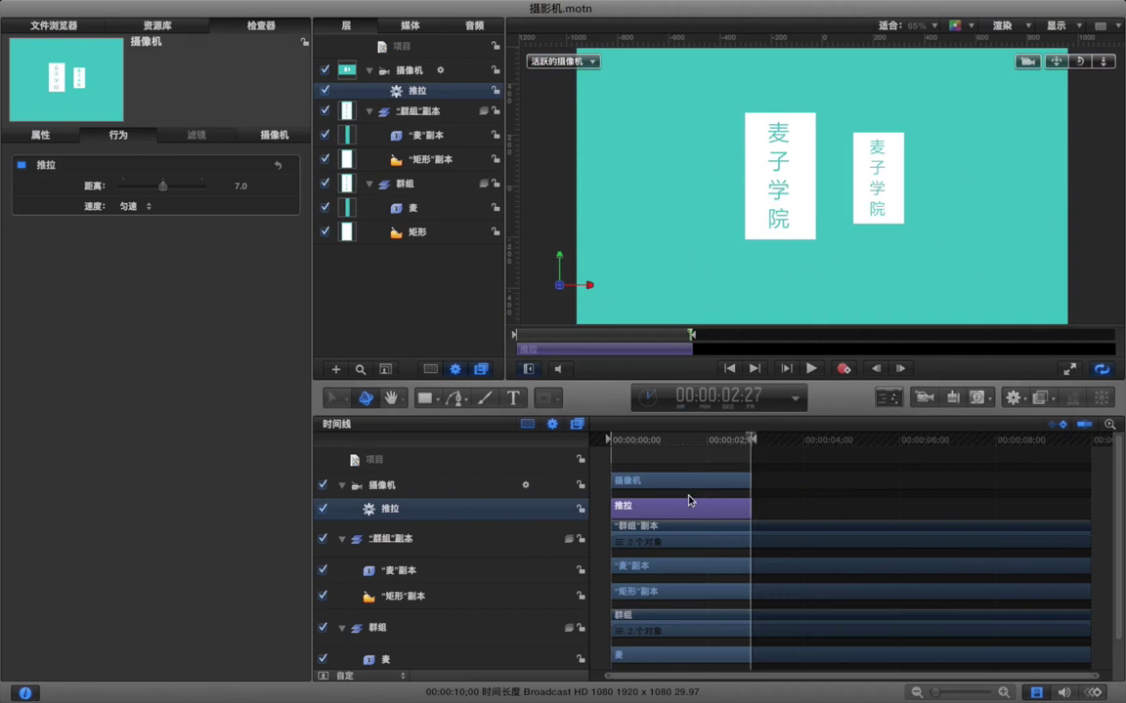
Step: Set the 推拉 behaviour's speed to 减速 and its distance to 1241
drag(244, 189, 269, 188)
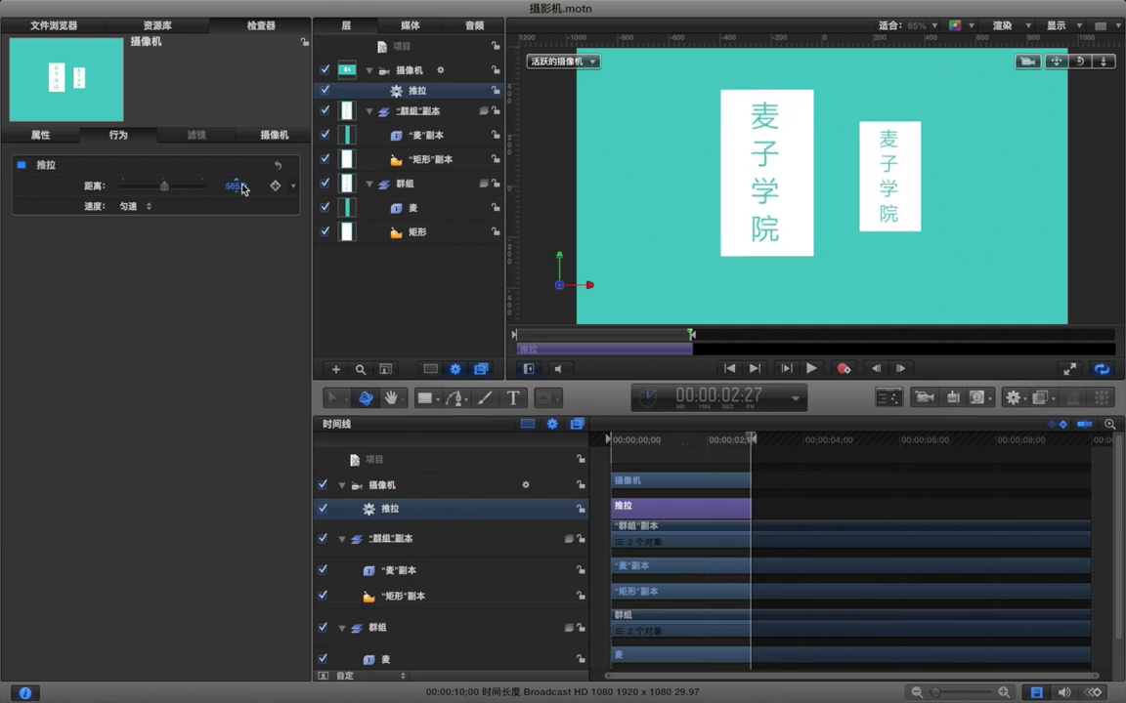
click(137, 206)
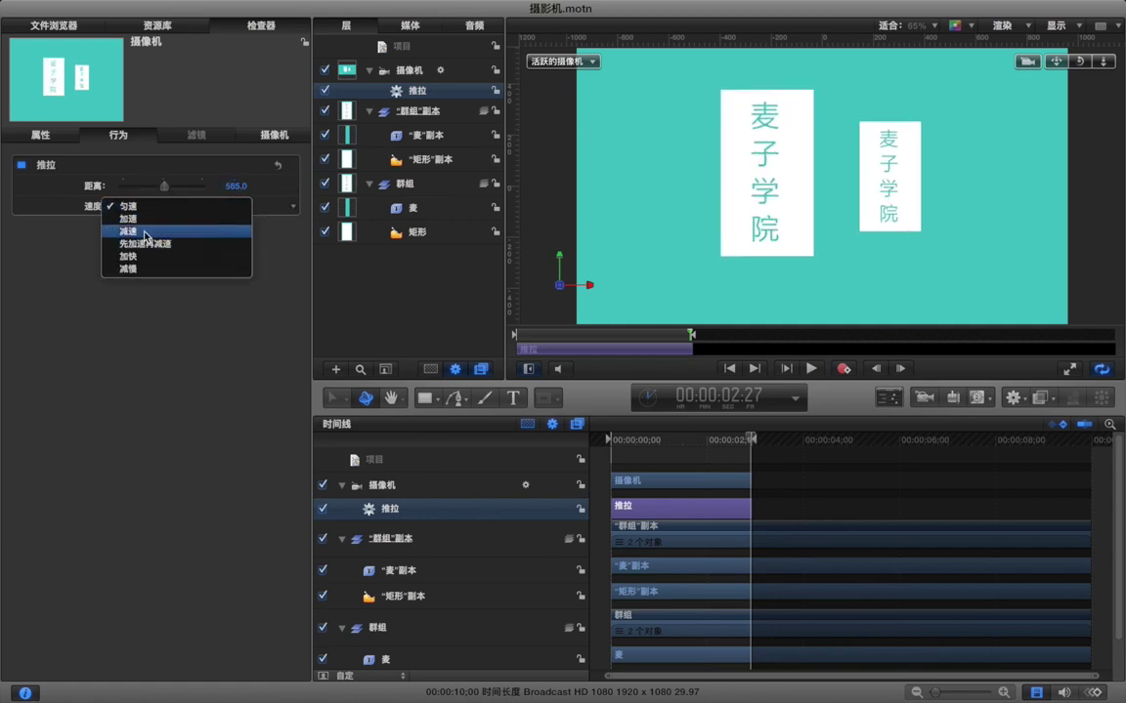
click(145, 231)
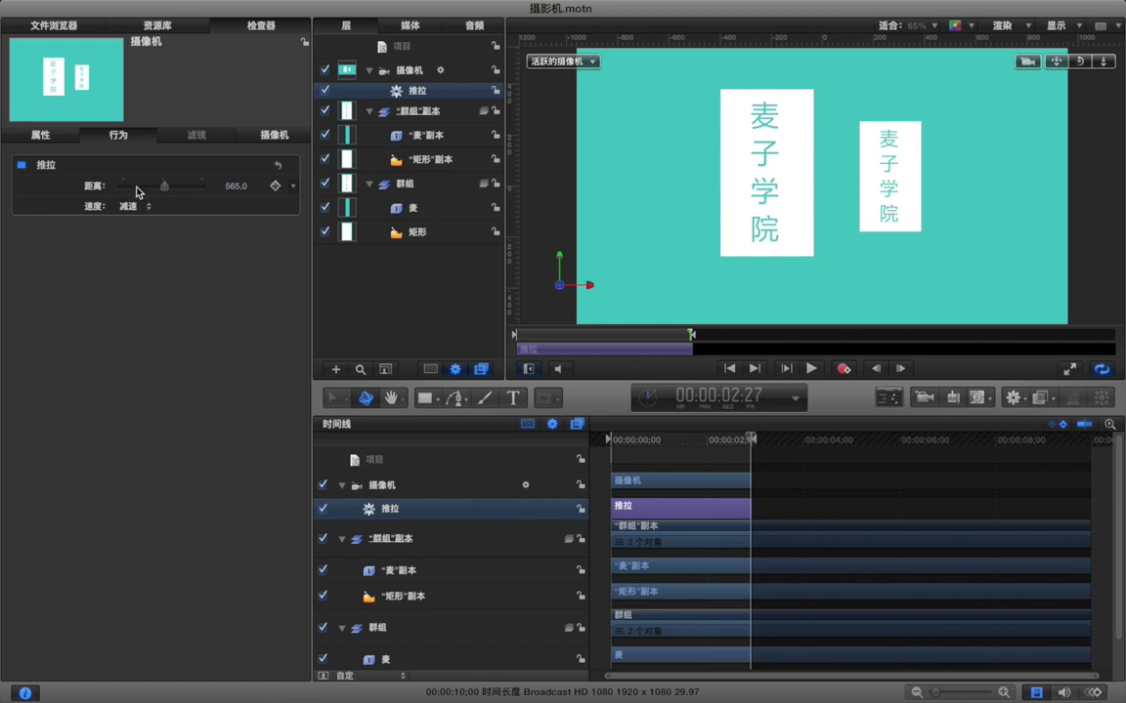
mouse_move(167, 191)
mouse_down()
mouse_move(186, 191)
mouse_move(167, 191)
mouse_up()
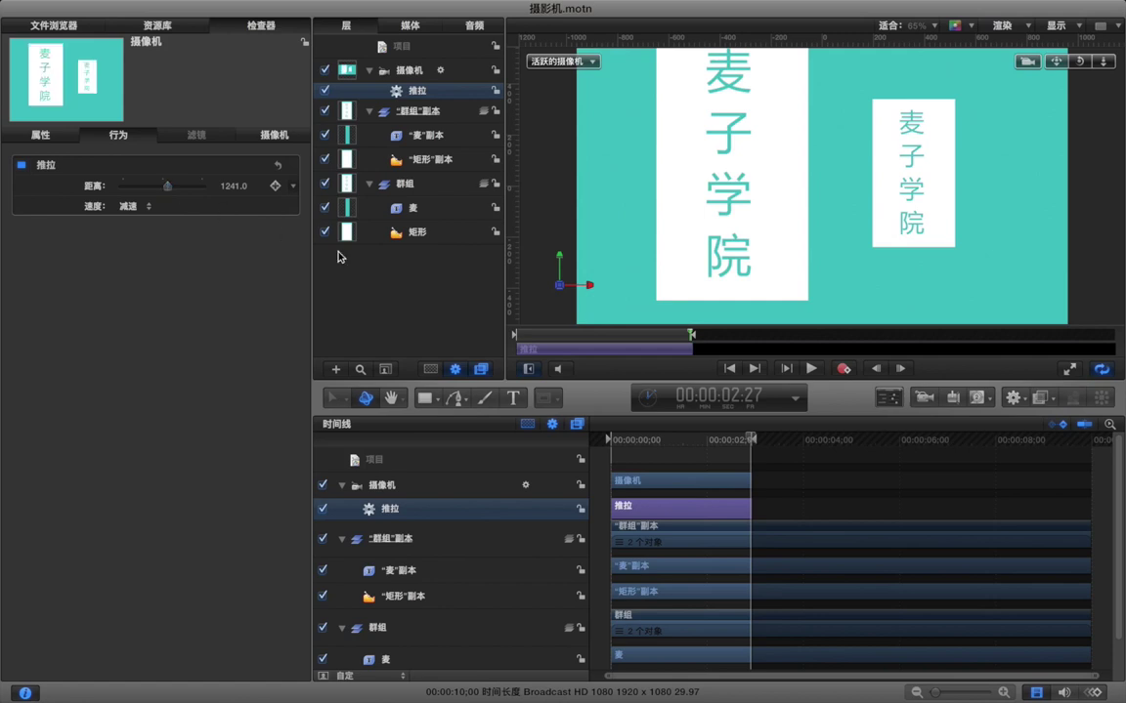
Step: Play the 推拉 camera move in the enlarged 活跃的摄像机 view and stop it at 00:00:00:28
click(641, 466)
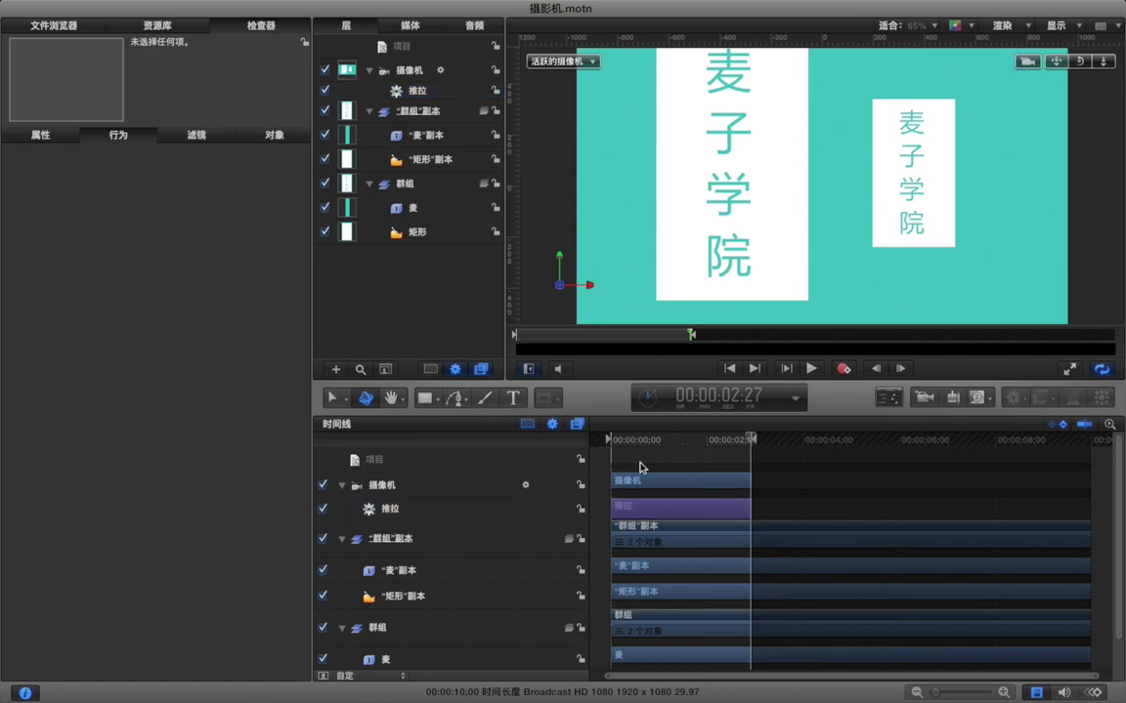
key(space)
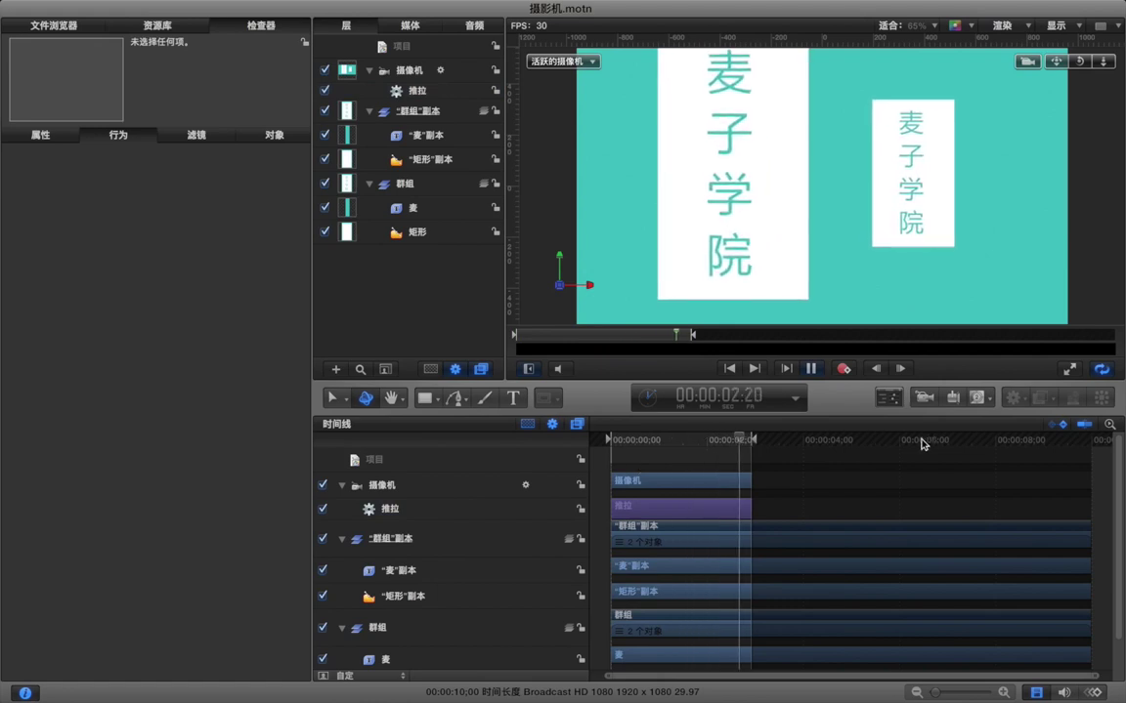
click(1068, 369)
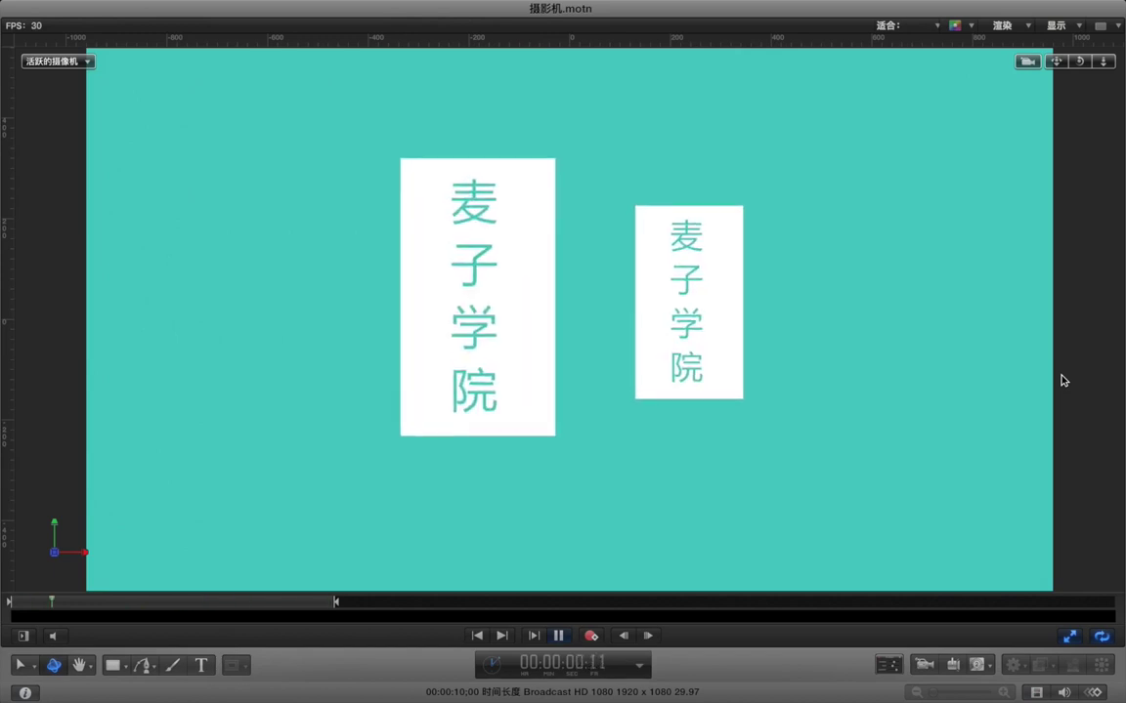
key(space)
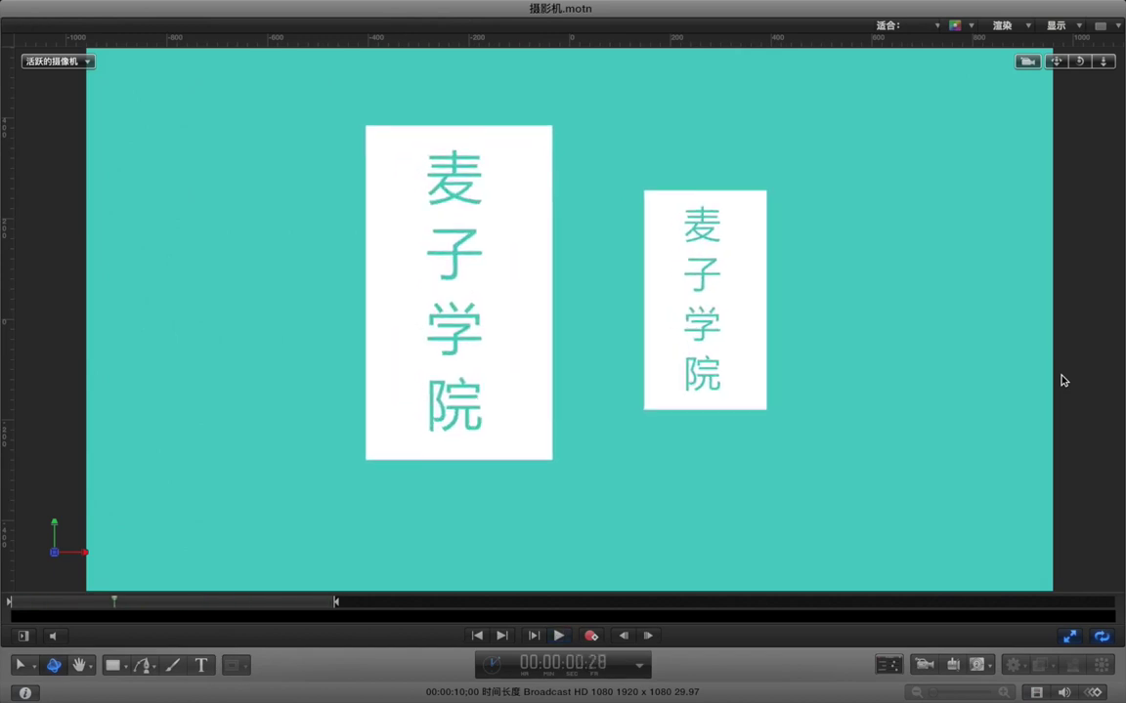
Step: Switch the enlarged canvas to the 上 view and play the 推拉 move with the camera selected
click(59, 61)
click(54, 58)
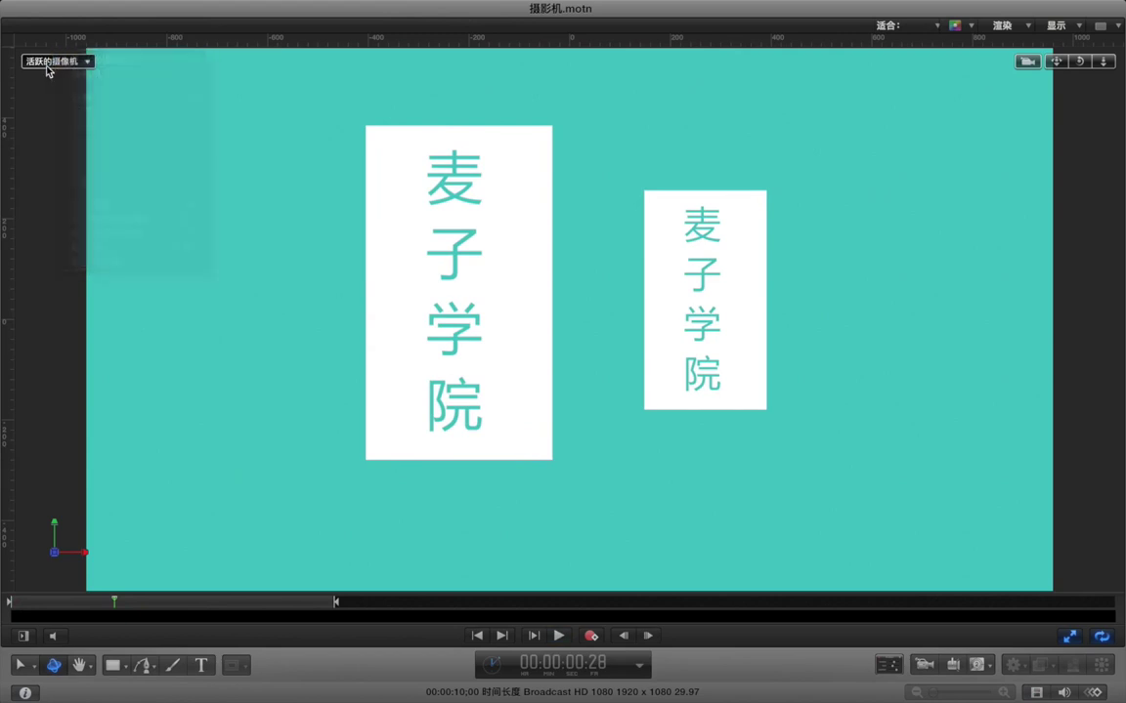
click(54, 528)
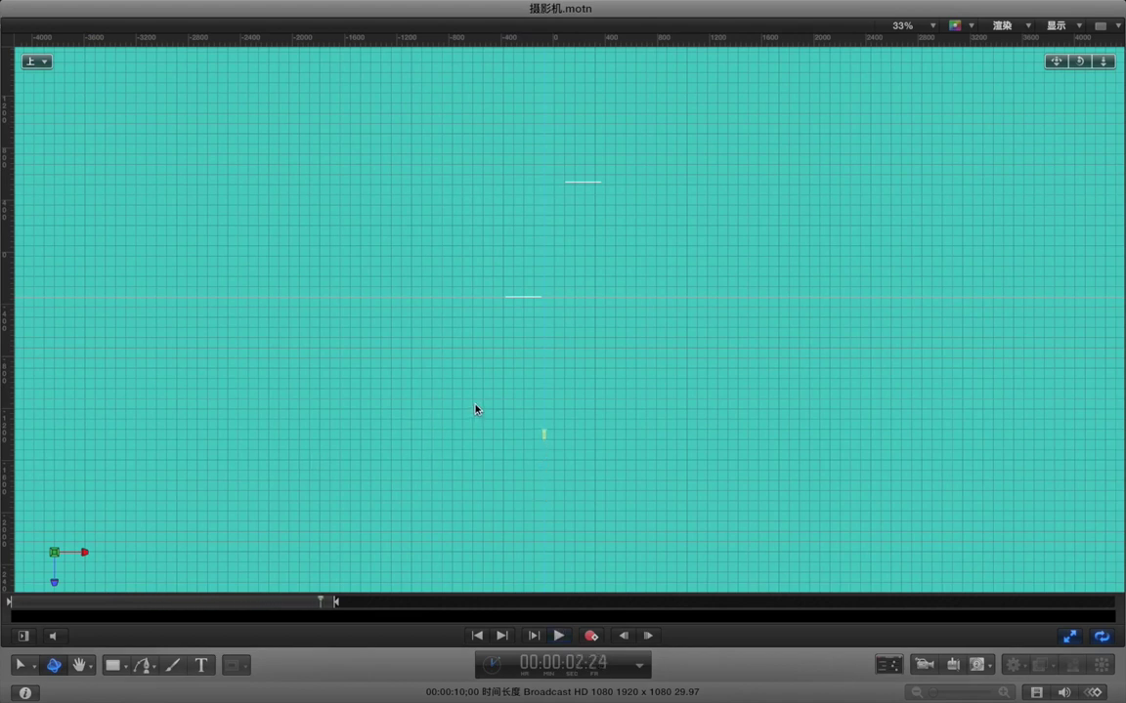
key(super+alt+c)
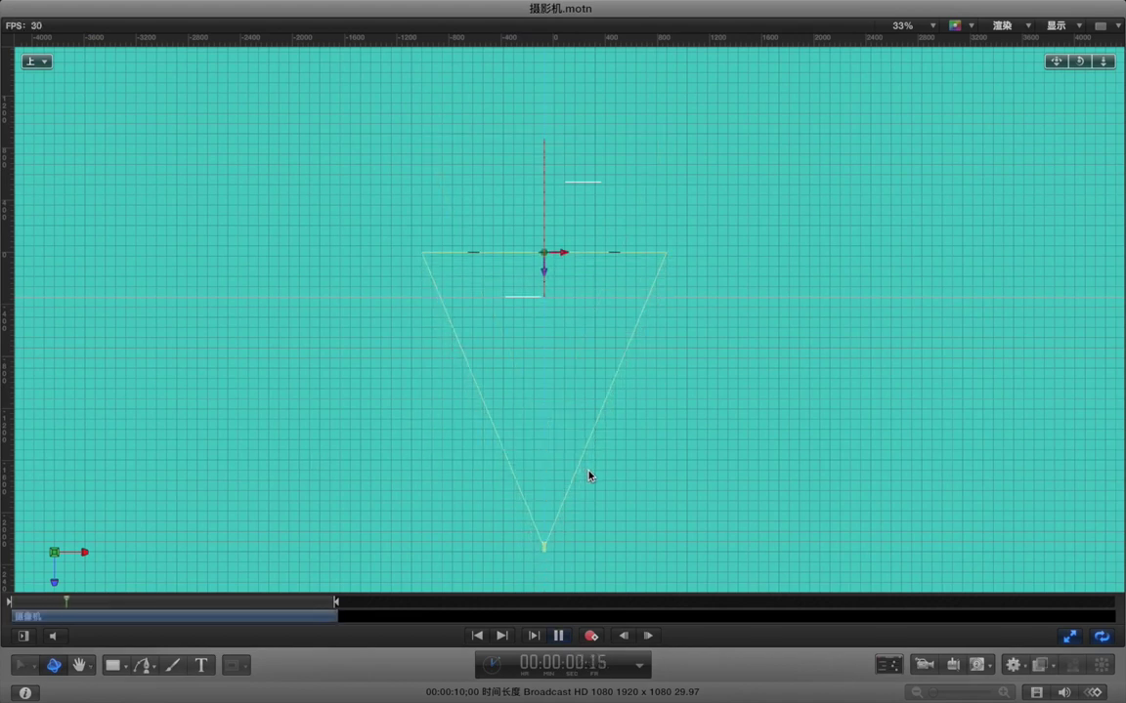